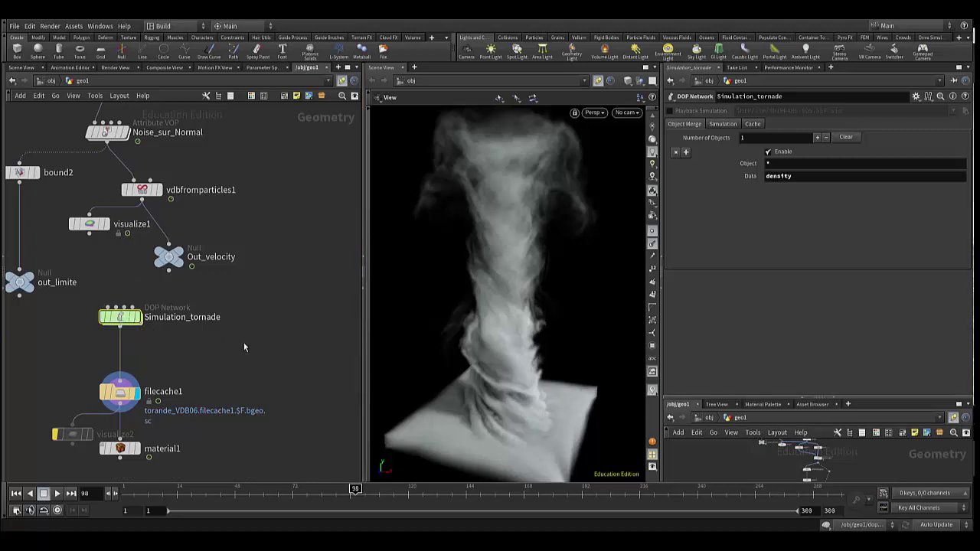
Step: Search 'pop' and place a POP Network node, popnet, beside Simulation_tornade in geo1
key("Tab")
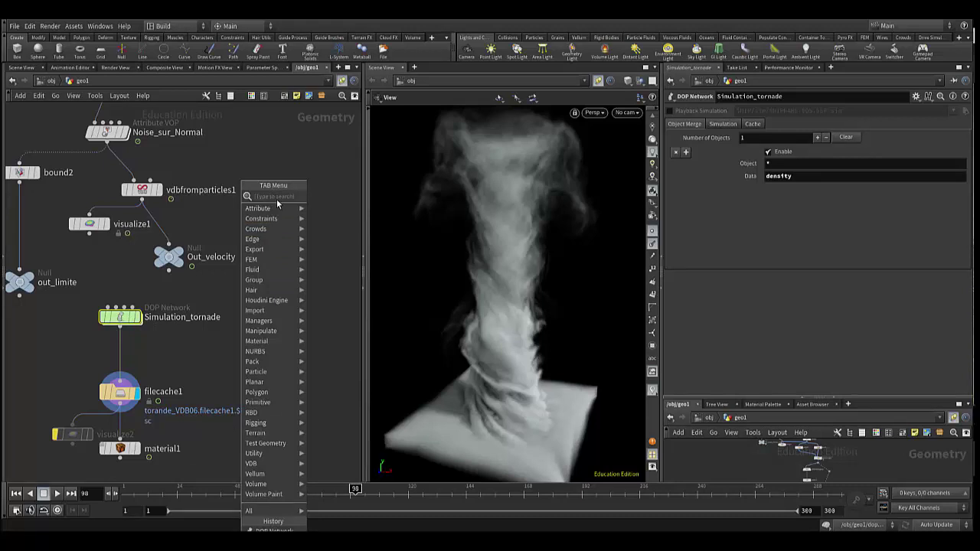
type("op")
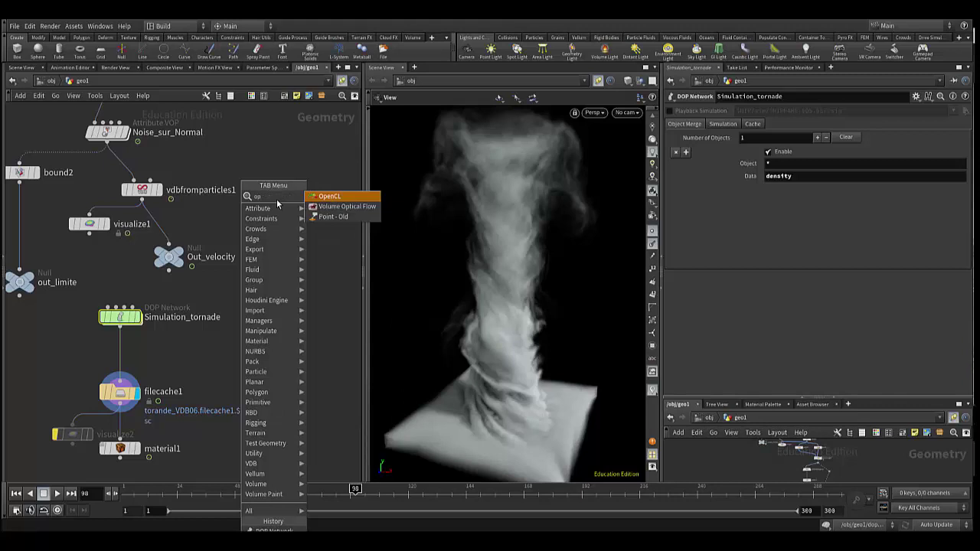
key("BackSpace")
key("BackSpace")
type("pop")
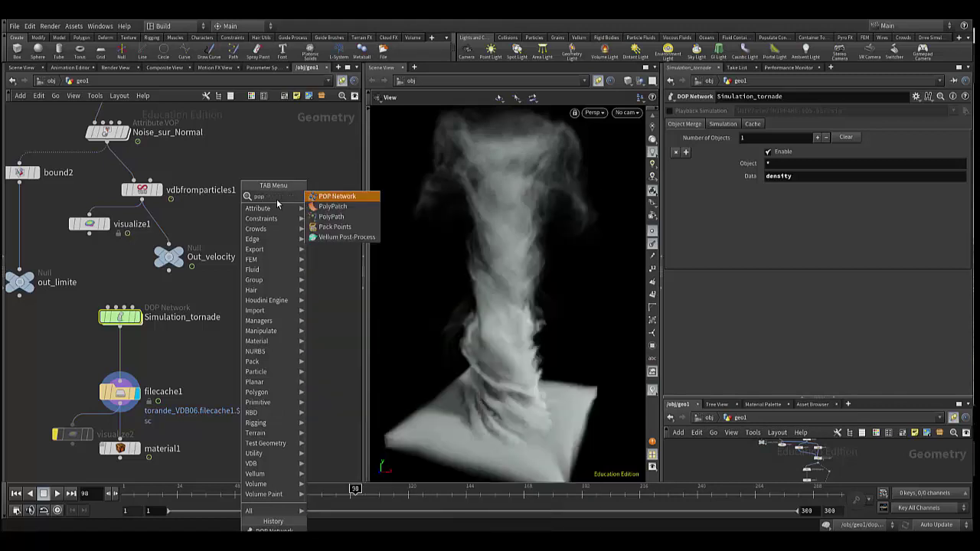
left_click(348, 197)
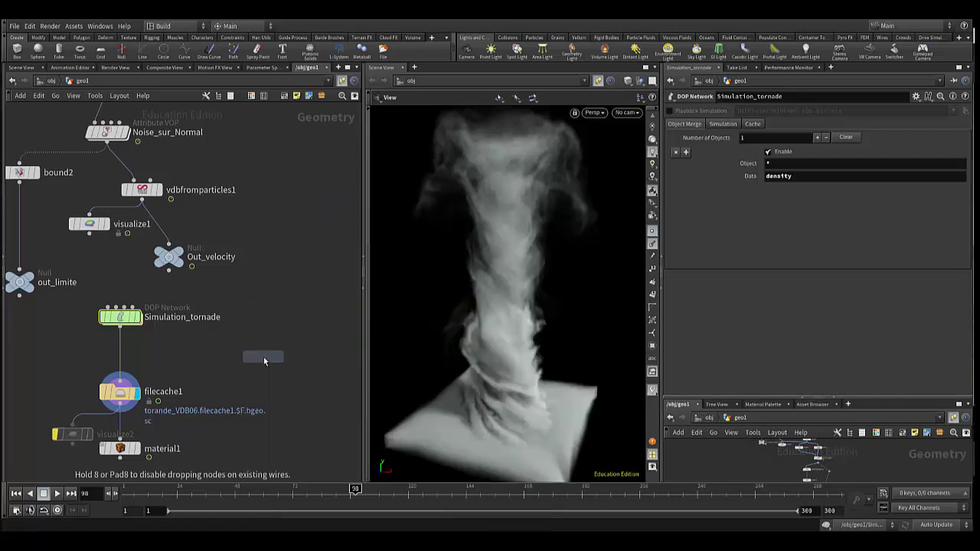
left_click(285, 334)
mouse_move(120, 317)
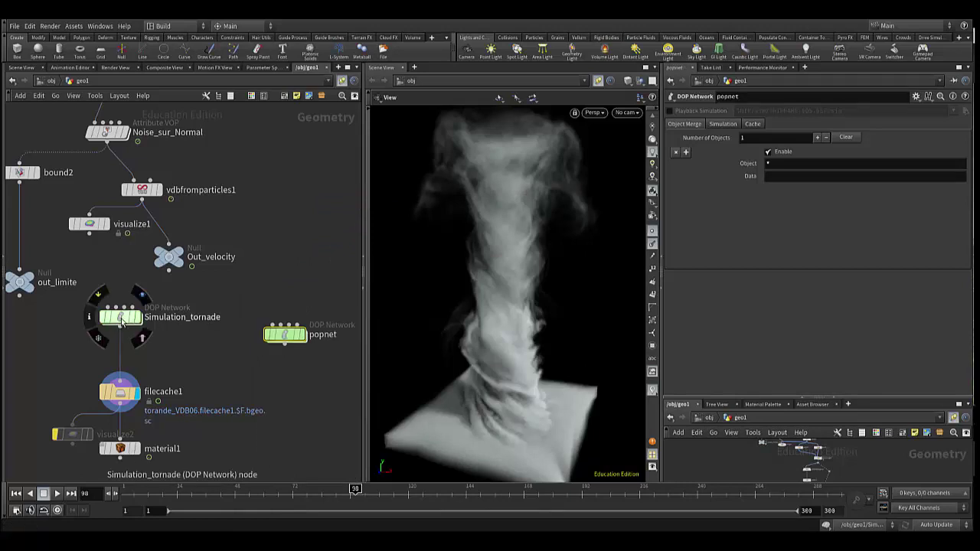
Step: Inside popnet, move the output node lower and nudge popobject left after peeking inside it
double_click(288, 337)
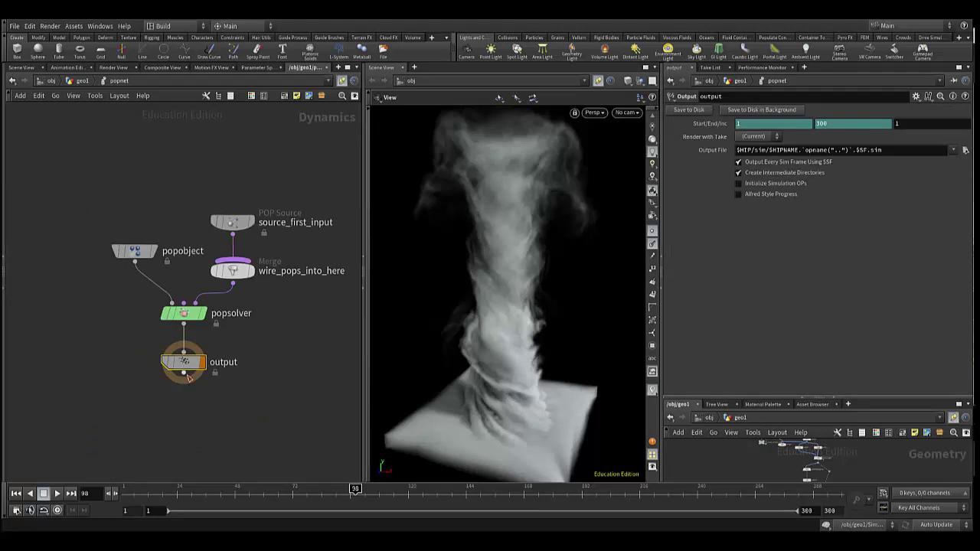
left_click_drag(187, 378, 188, 390)
left_click_drag(185, 318, 185, 321)
mouse_move(131, 253)
left_mouse_down()
mouse_move(121, 244)
mouse_move(137, 253)
left_mouse_up()
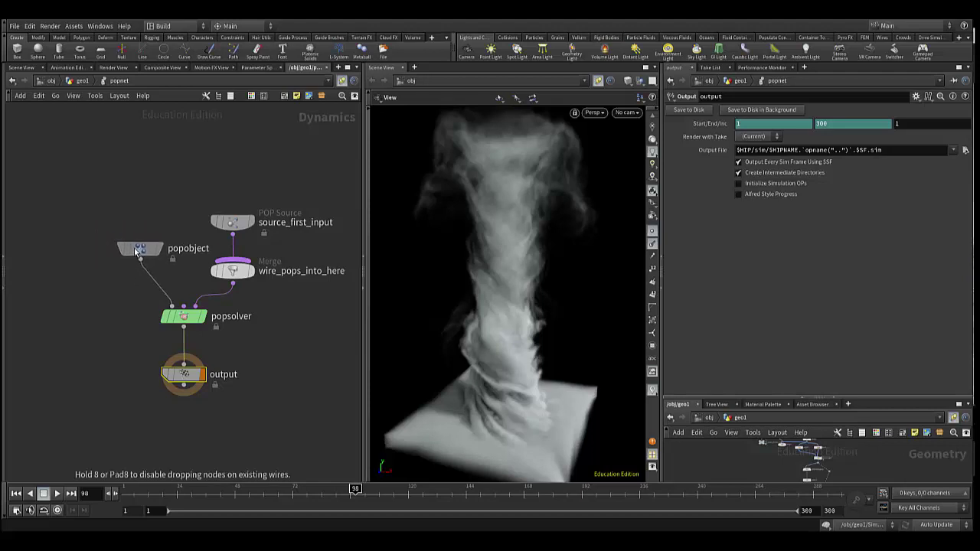
double_click(136, 253)
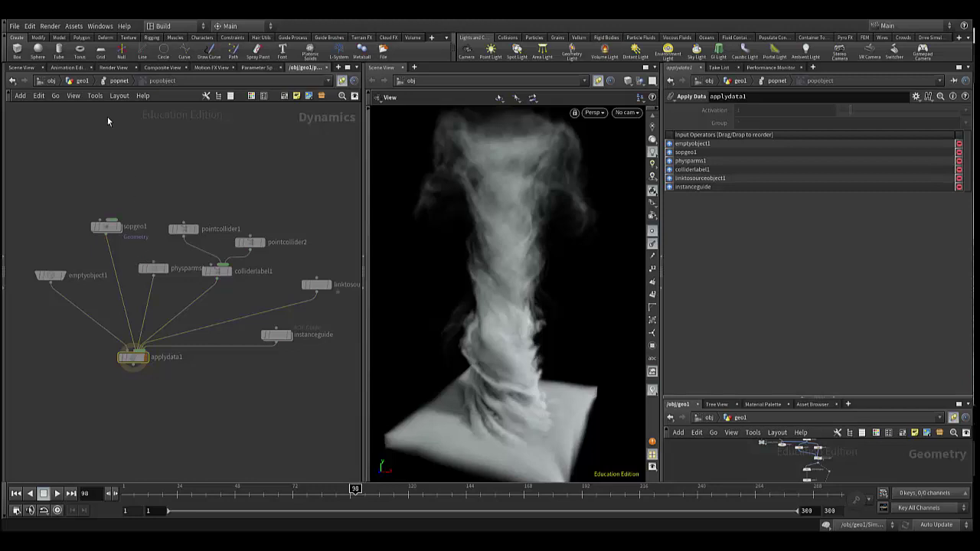
left_click(118, 82)
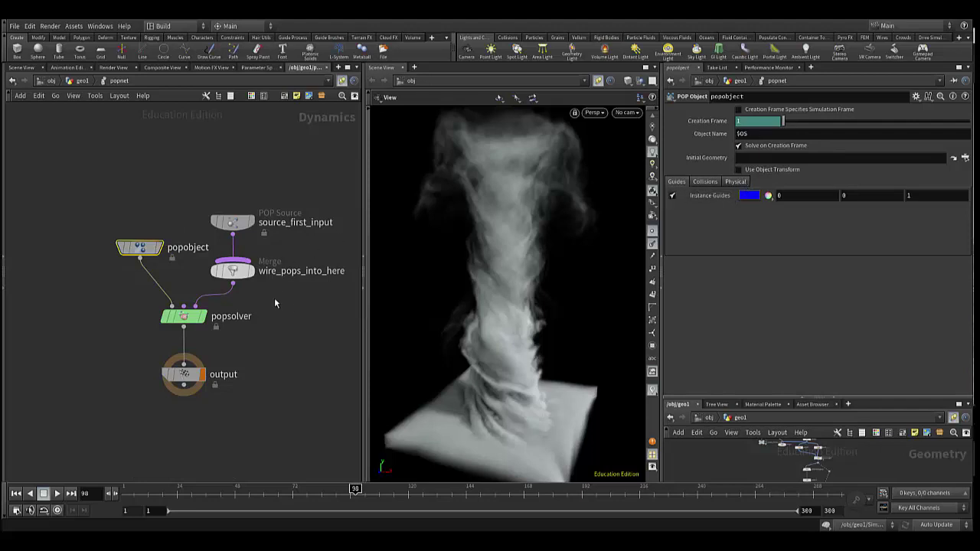
mouse_move(233, 223)
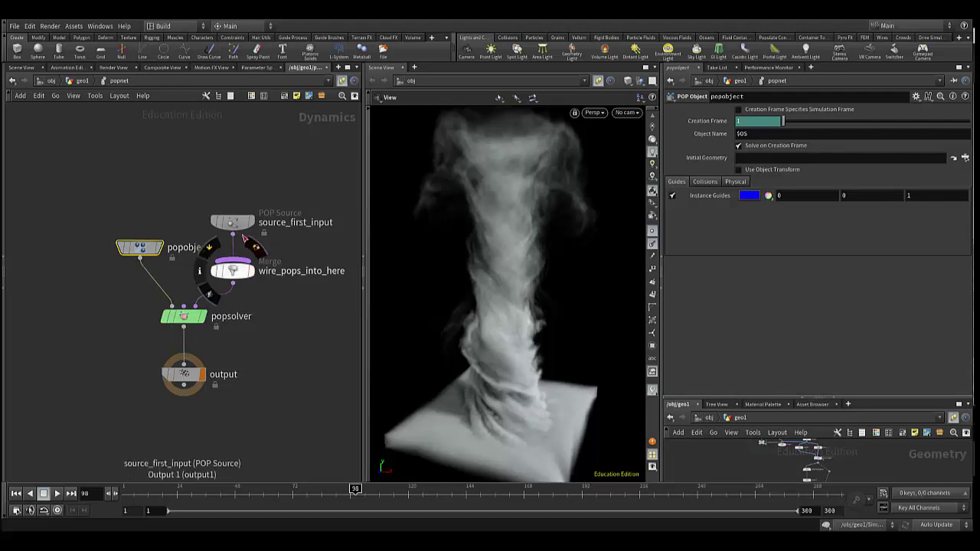
Step: Raise source_first_input, shift all five popnet nodes down-left together, and return to geo1
left_click_drag(232, 230, 239, 202)
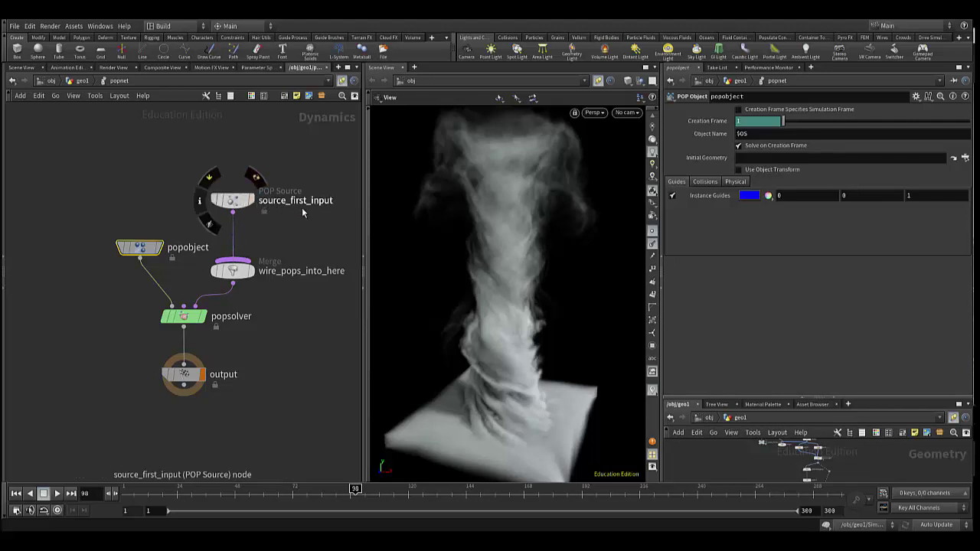
mouse_move(233, 271)
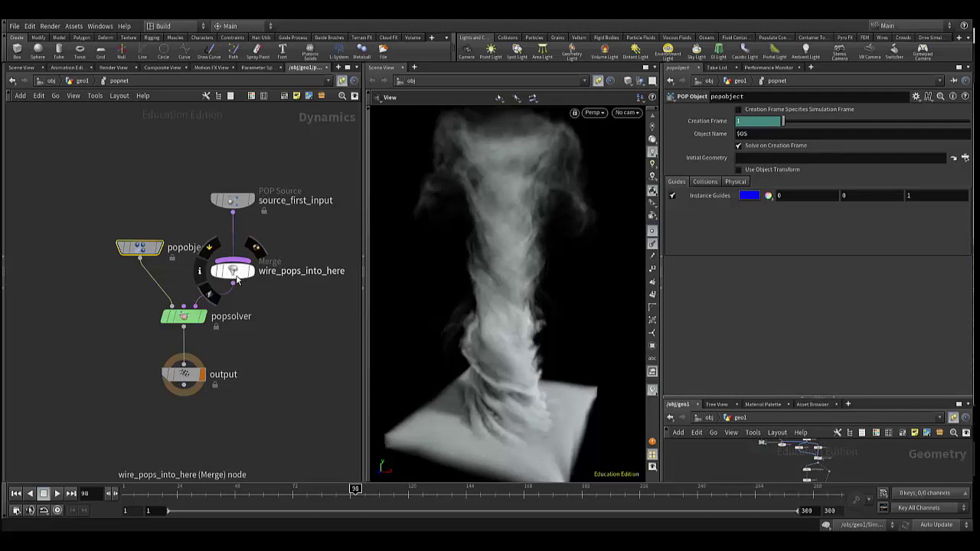
left_click_drag(82, 160, 317, 435)
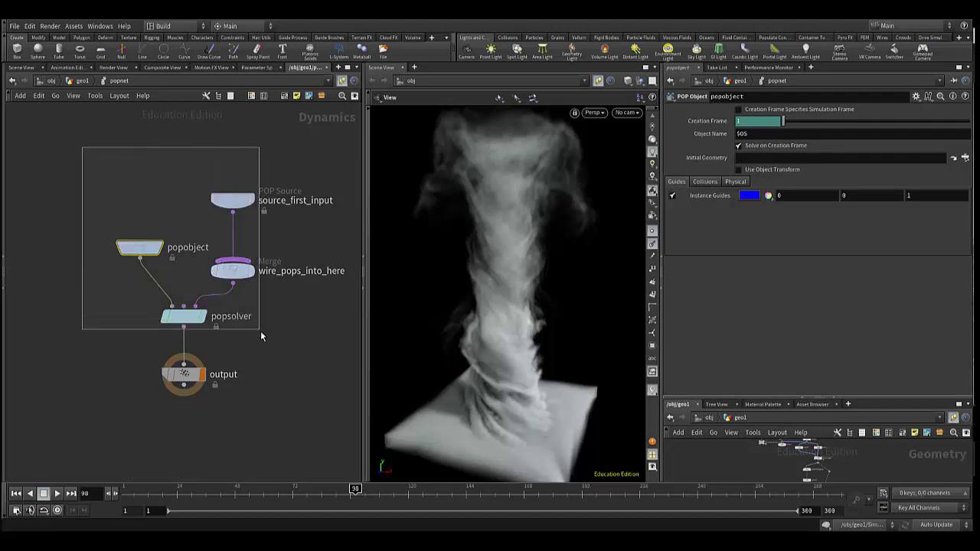
left_click_drag(192, 378, 188, 386)
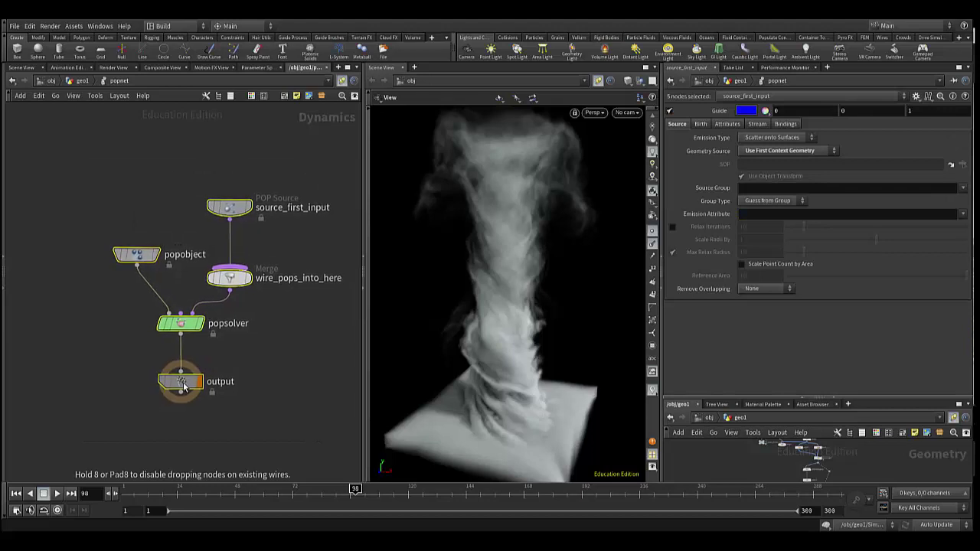
left_click(285, 353)
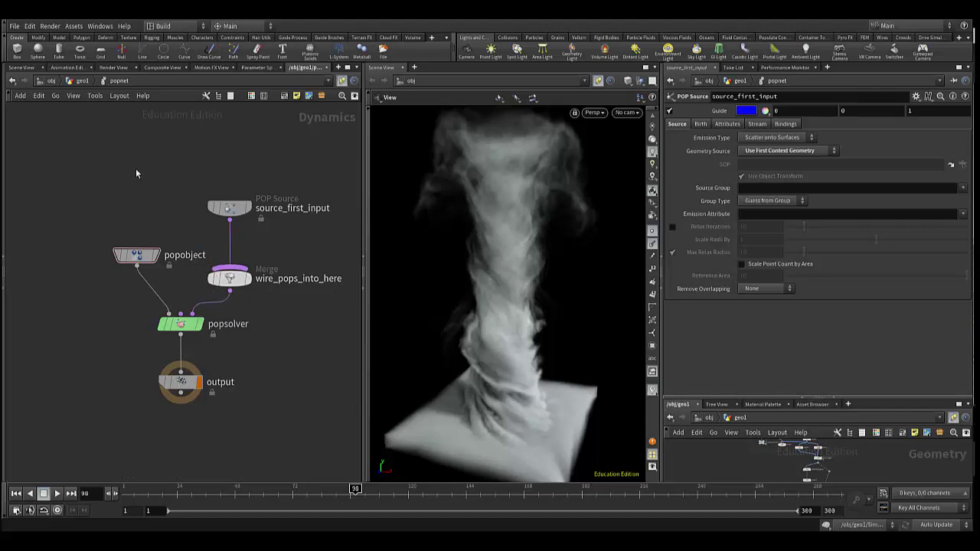
left_click(79, 81)
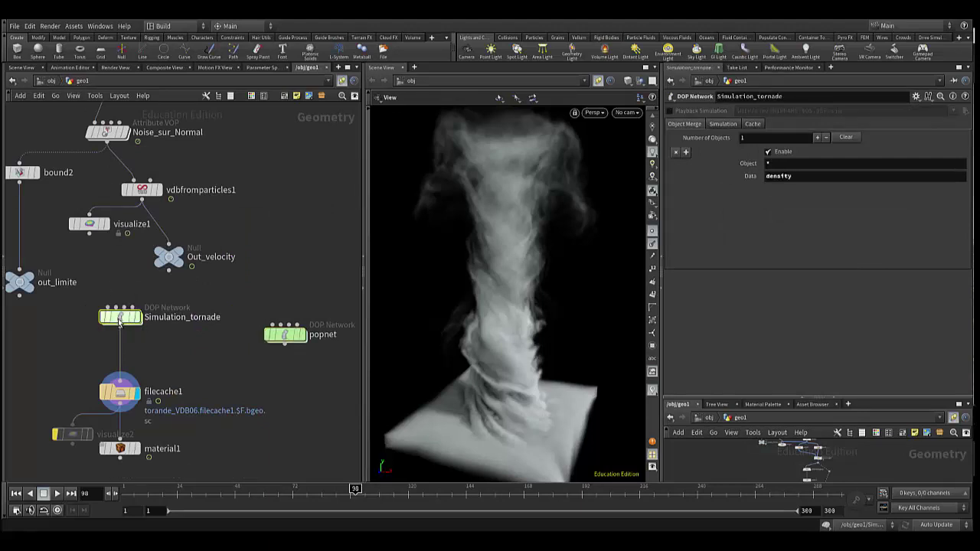
Step: Inside Simulation_tornade, lower smokeobject1, raise gasresizefluiddynamic1 and move source_density down-left
double_click(119, 319)
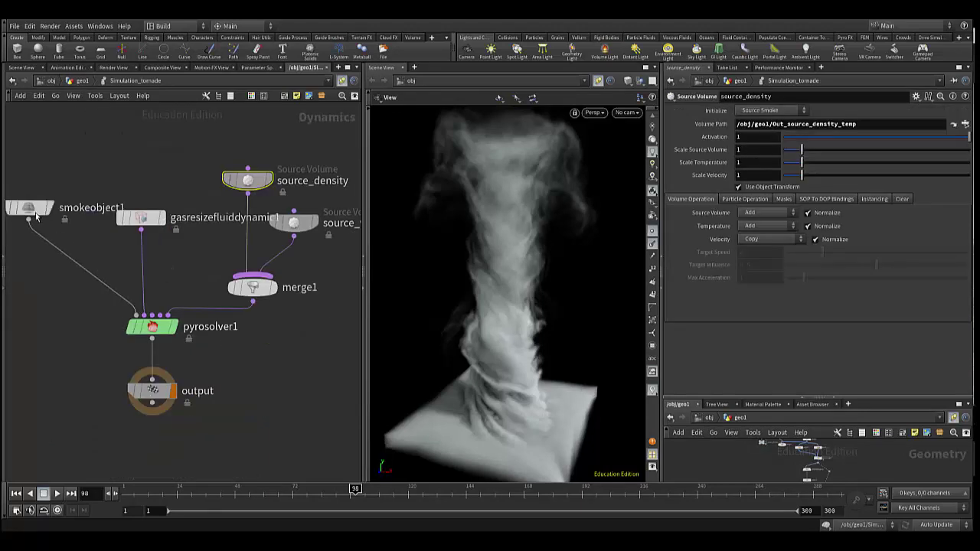
left_click_drag(34, 212, 42, 248)
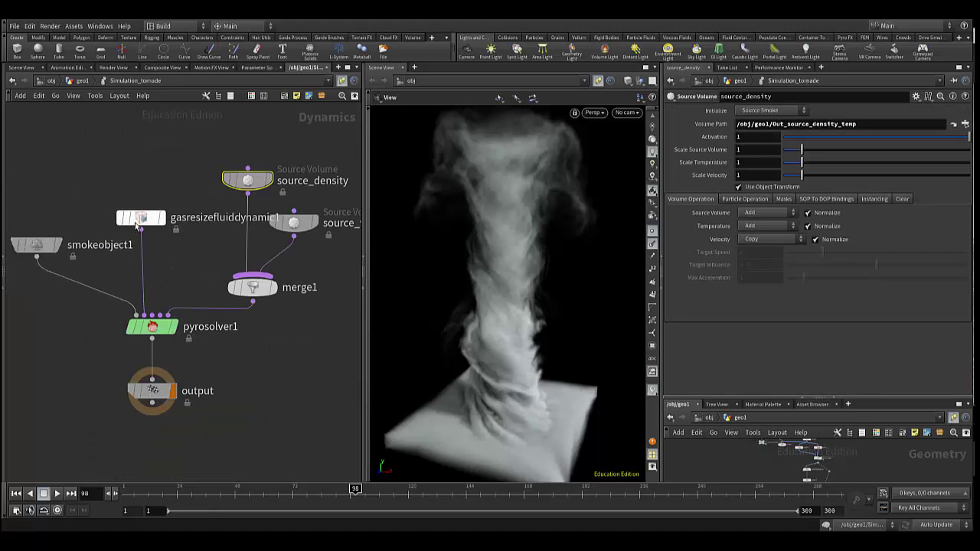
left_click_drag(138, 225, 89, 178)
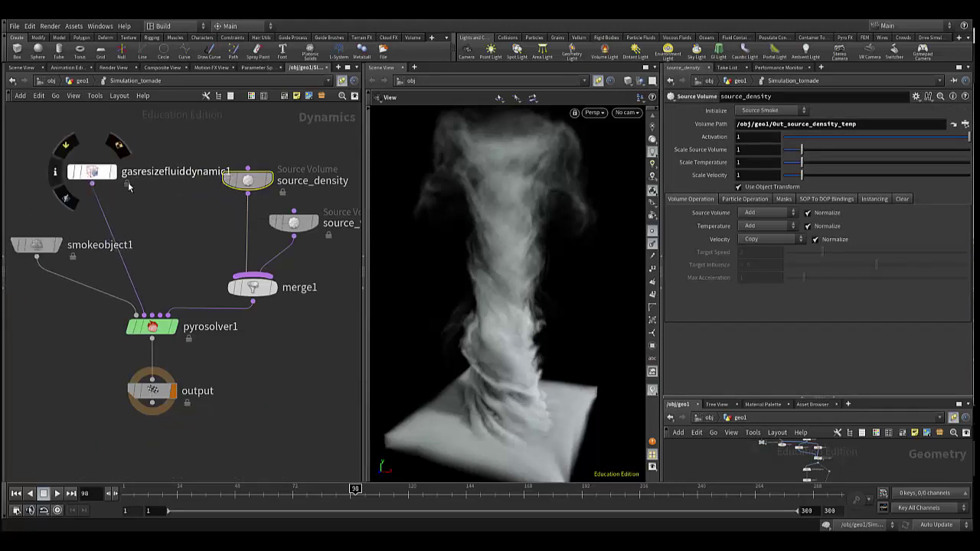
mouse_move(91, 179)
left_mouse_down()
mouse_move(128, 186)
mouse_move(86, 181)
left_mouse_up()
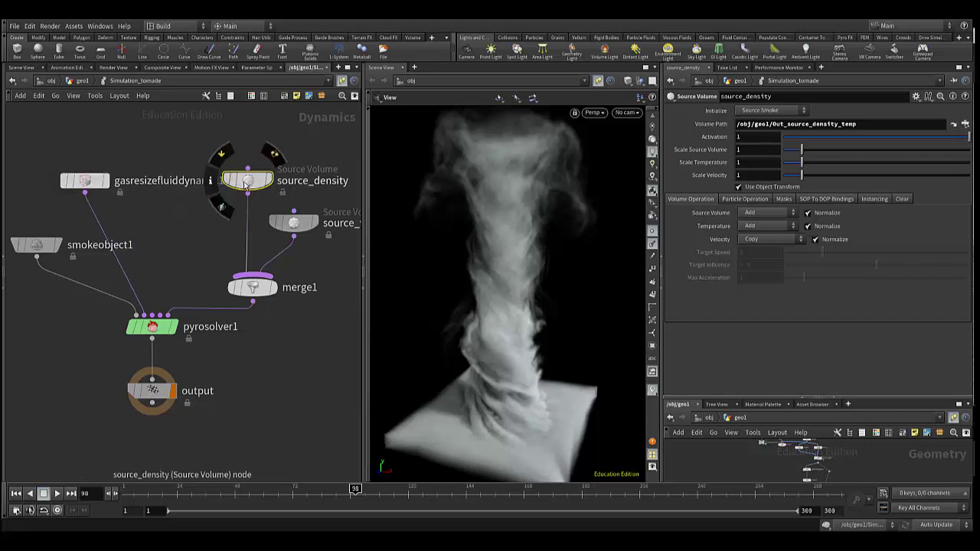
left_click_drag(246, 184, 217, 224)
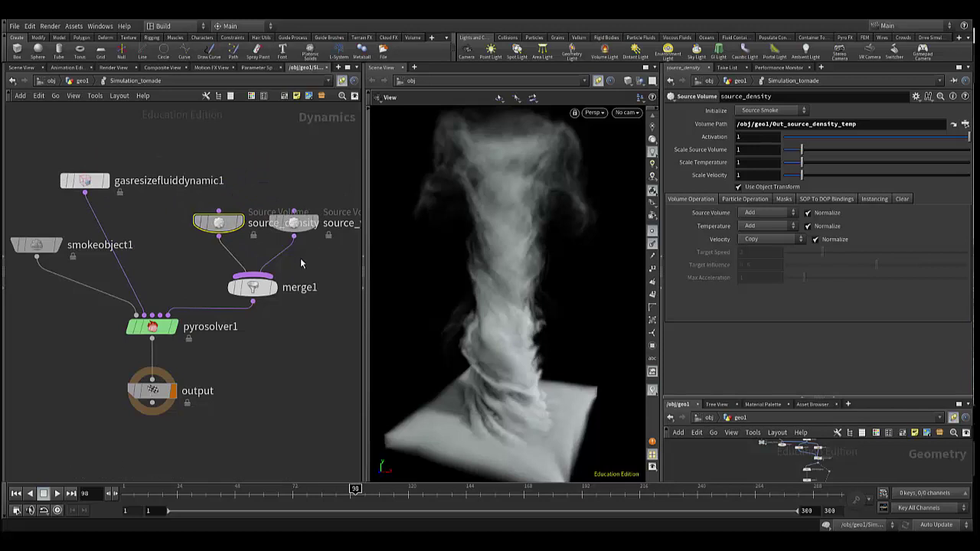
middle_click_drag(257, 372, 267, 365)
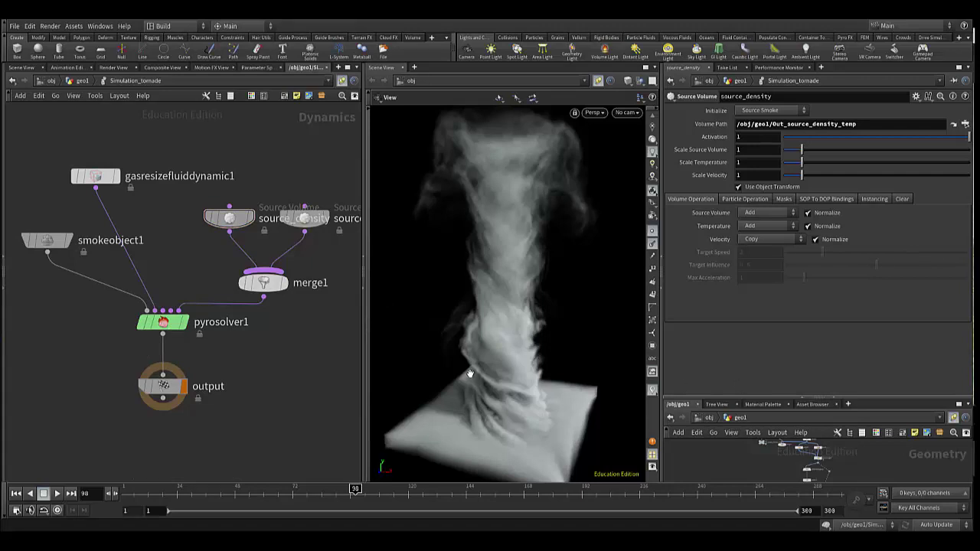
Step: Lower pyrosolver1, line source_velocity up beside source_density, and nudge gasresizefluiddynamic1 into place
left_click_drag(172, 323, 173, 330)
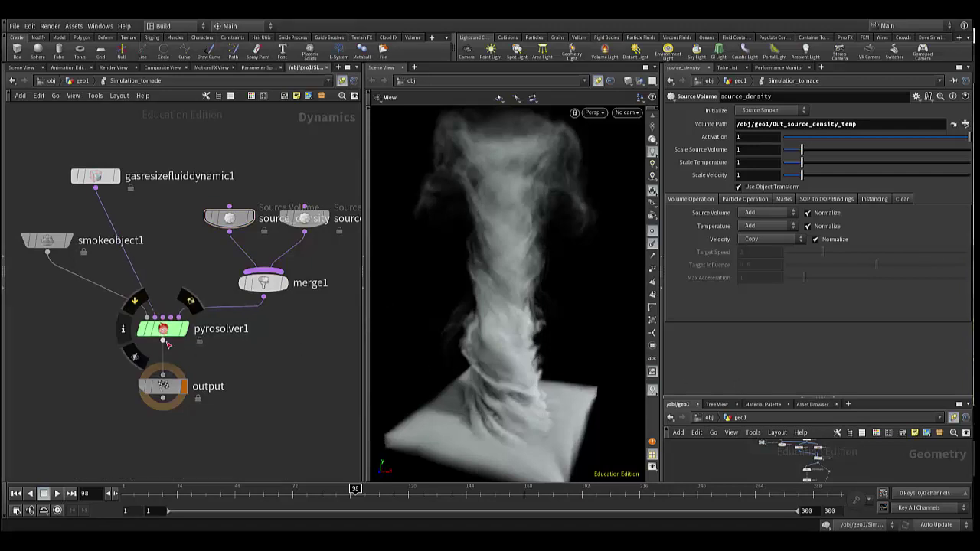
middle_click_drag(265, 381, 257, 383)
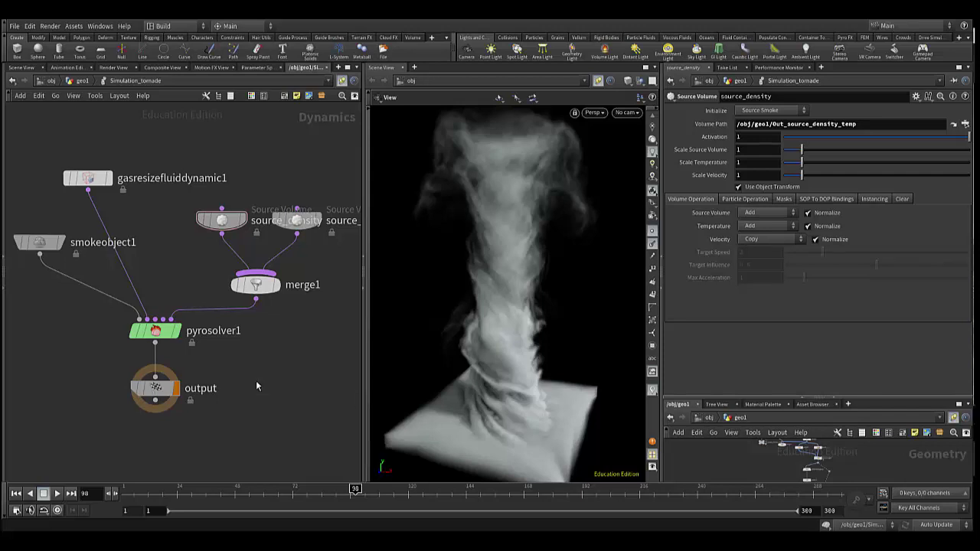
mouse_move(155, 330)
left_click(159, 340)
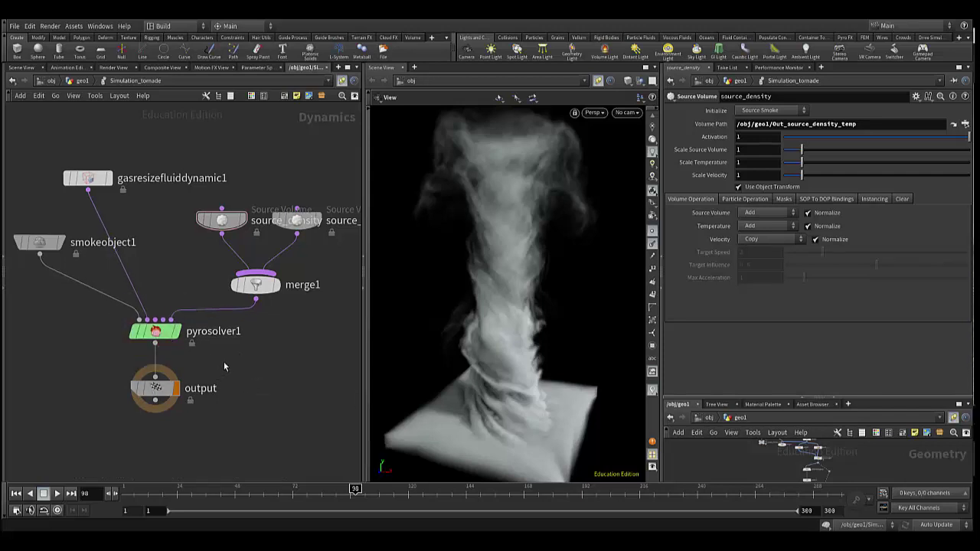
left_click_drag(142, 337, 142, 335)
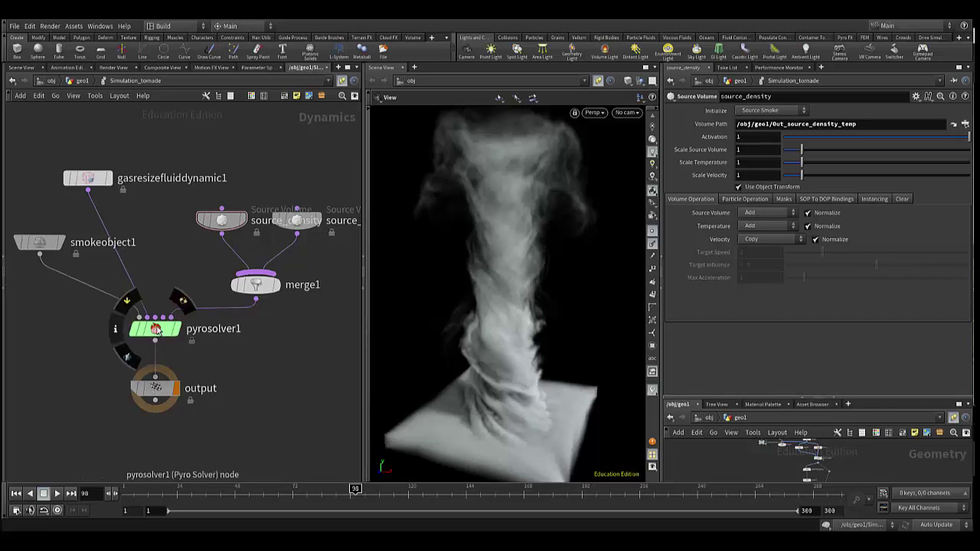
middle_click_drag(294, 362, 295, 377)
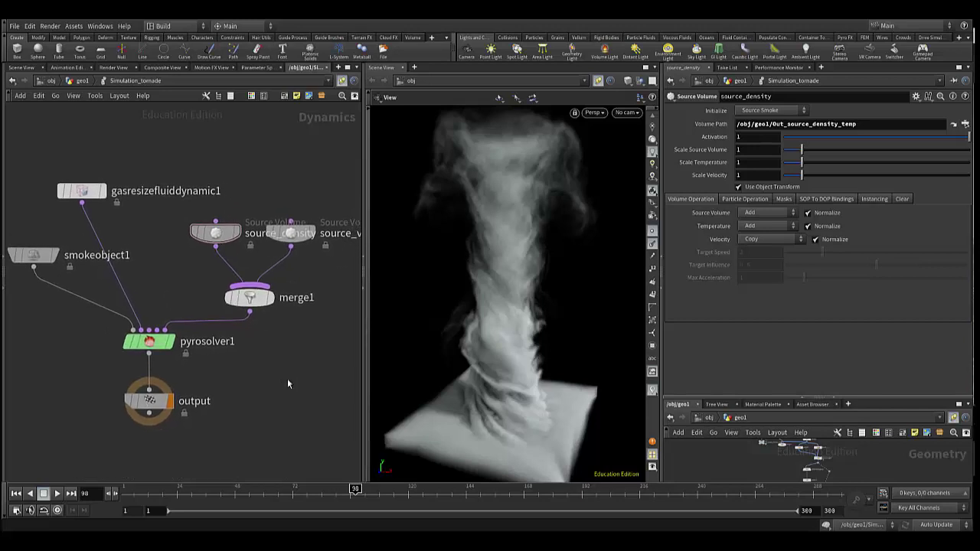
left_click_drag(216, 234, 195, 238)
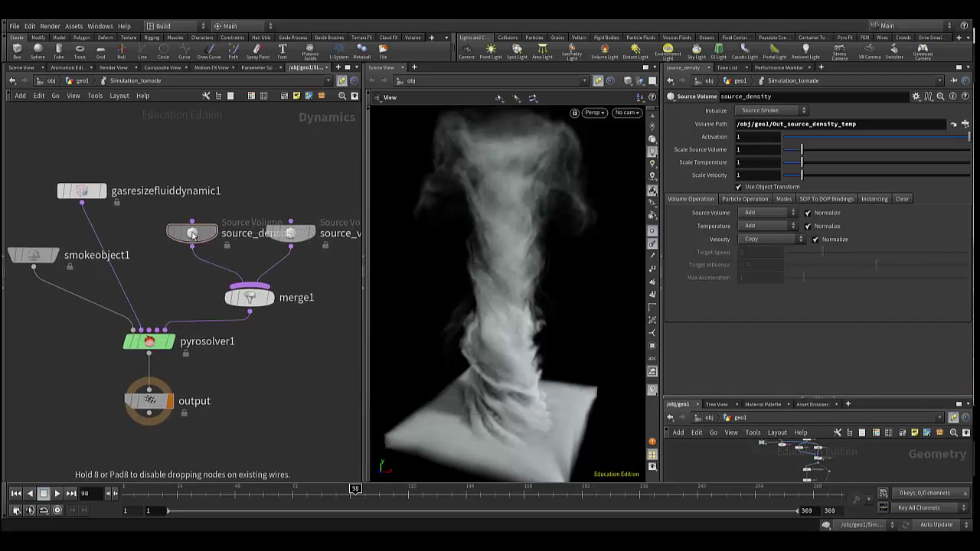
mouse_move(291, 234)
left_mouse_down()
mouse_move(296, 249)
mouse_move(295, 191)
mouse_move(275, 258)
left_mouse_up()
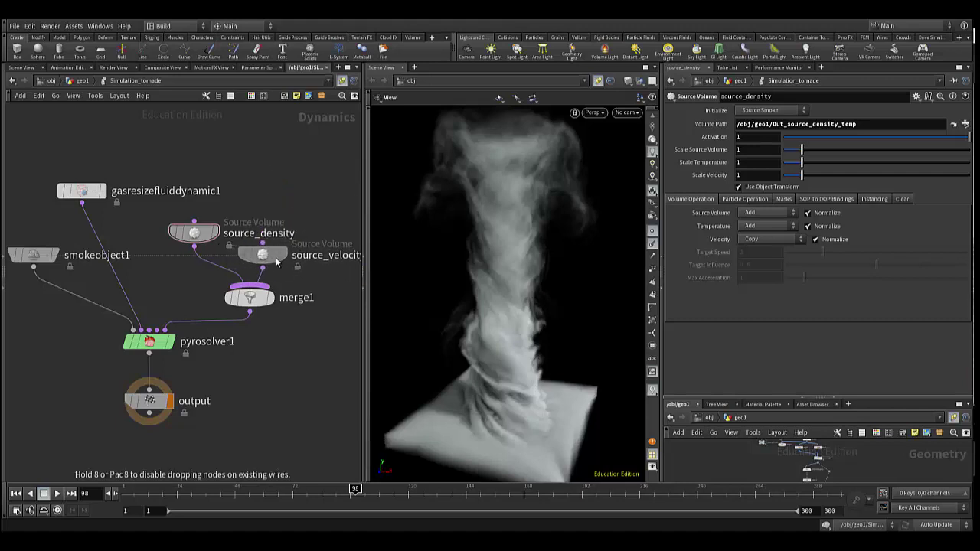
left_click_drag(195, 233, 181, 233)
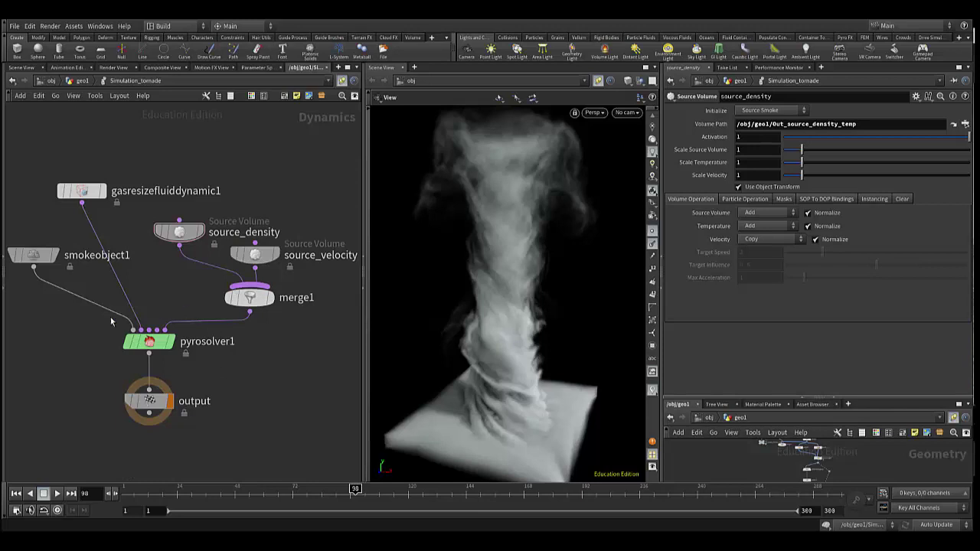
left_click_drag(83, 191, 92, 197)
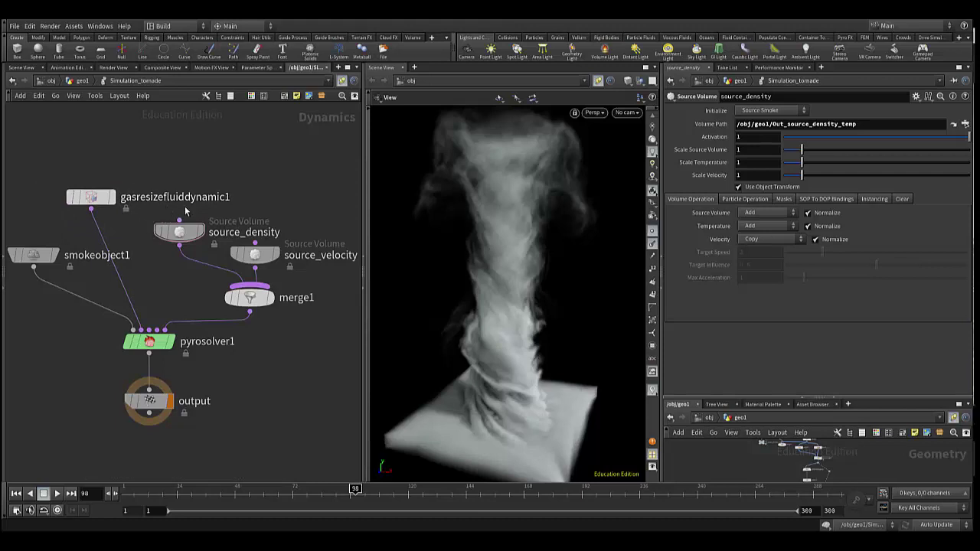
left_click(46, 259)
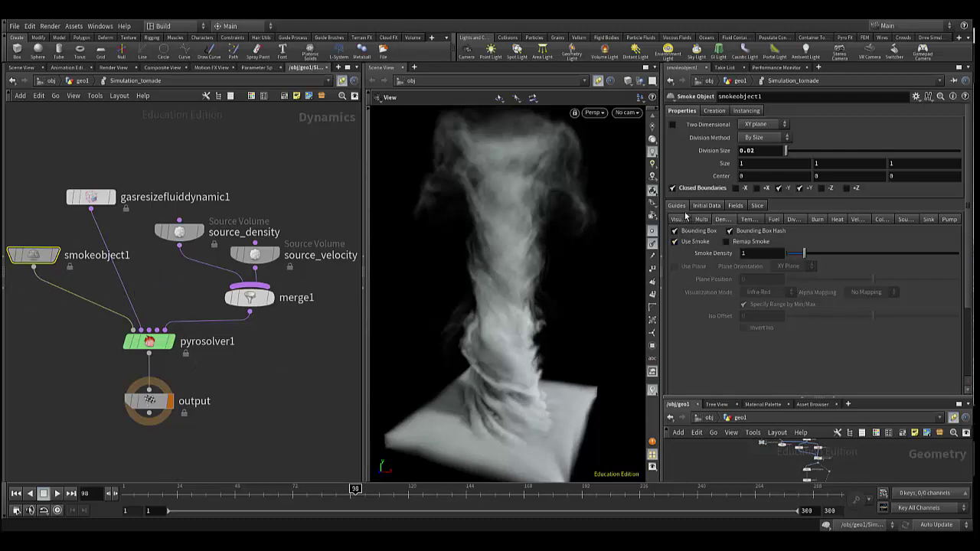
left_click(733, 207)
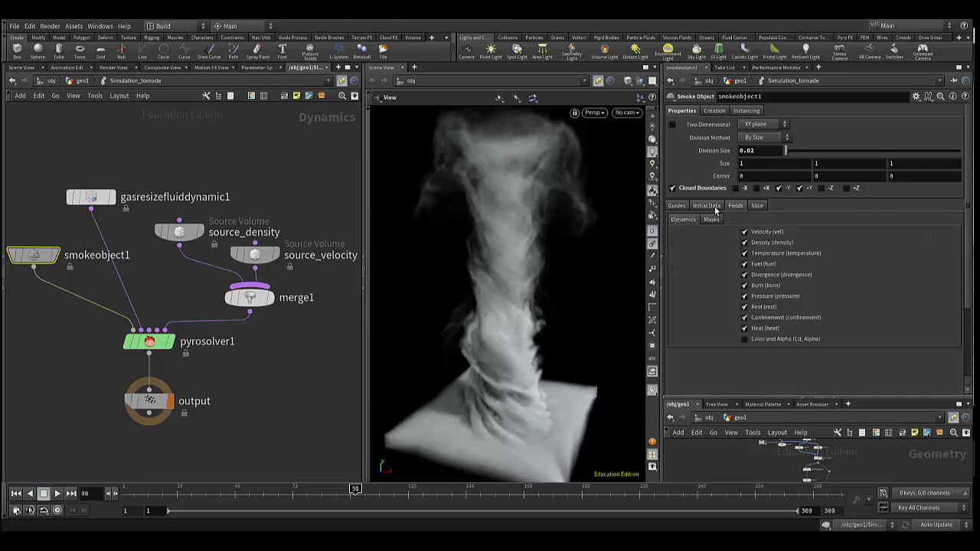
left_click(713, 208)
left_click(678, 206)
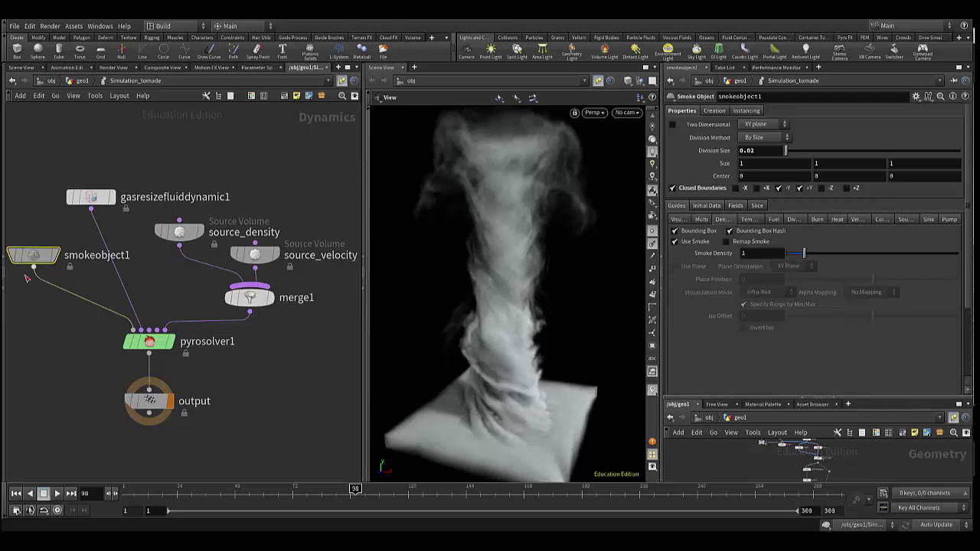
left_click_drag(34, 255, 36, 255)
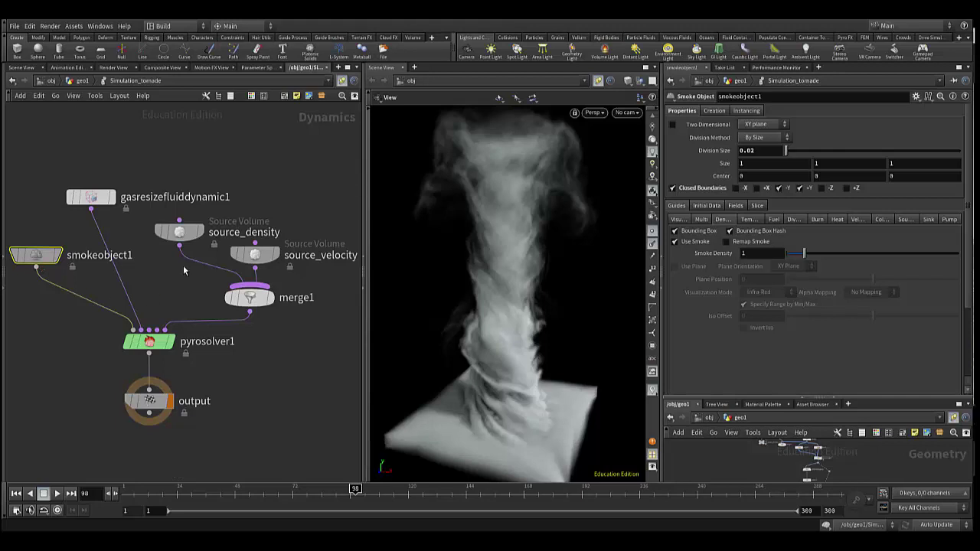
left_click_drag(257, 258, 253, 253)
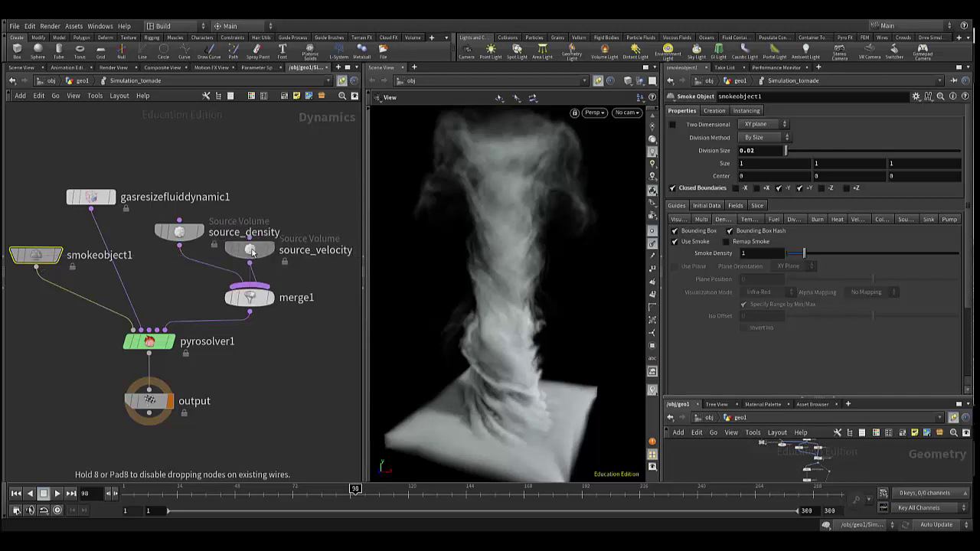
left_click_drag(253, 253, 260, 253)
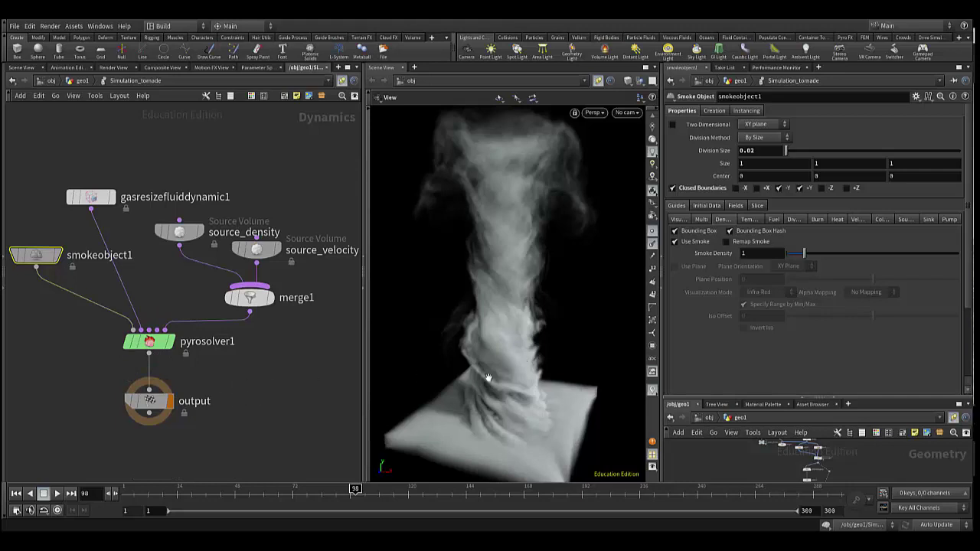
Step: Jump from Simulation_tornade to the geo1 network and zoom out over its nodes
left_click(81, 81)
left_click(77, 82)
left_click(80, 83)
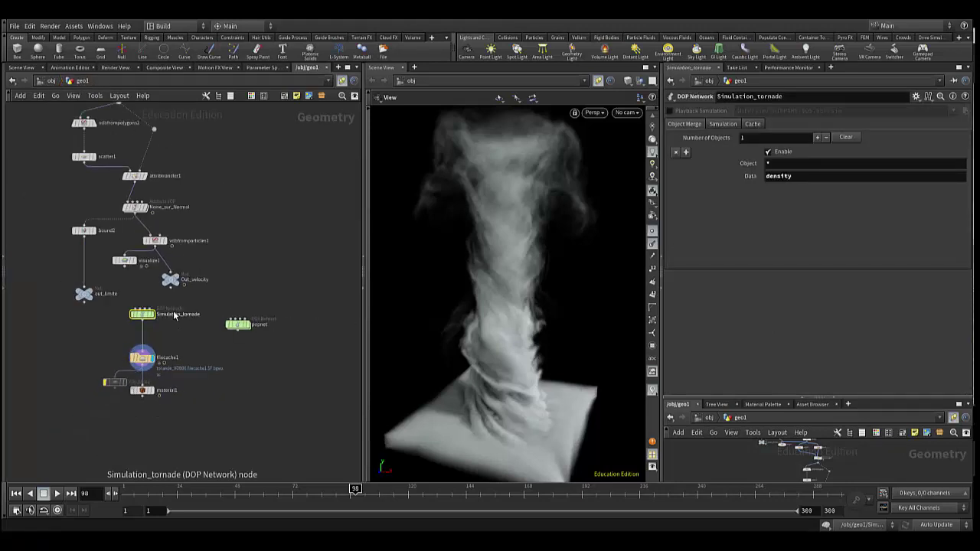
scroll(171, 314, "down", 3)
scroll(187, 337, "down", 2)
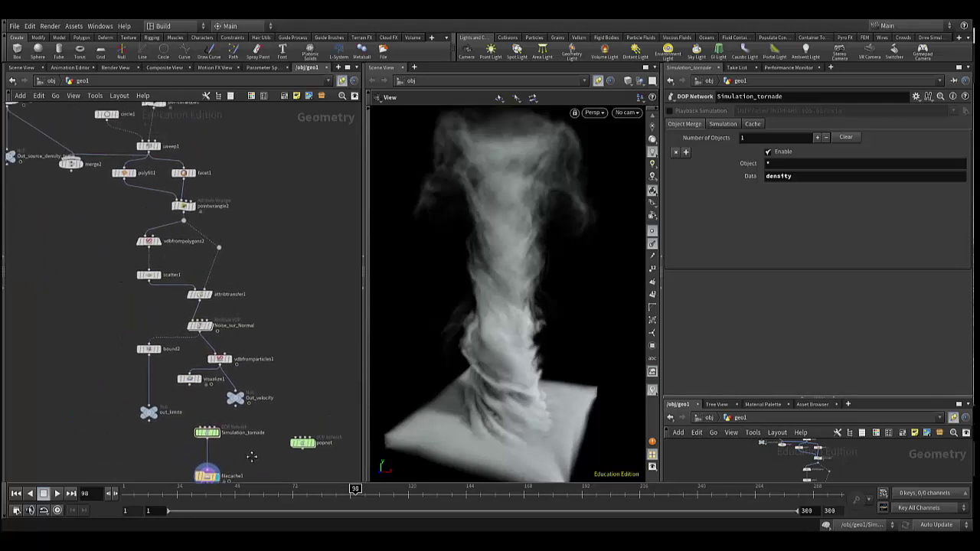
scroll(153, 353, "down", 2)
scroll(117, 370, "down", 2)
middle_click_drag(102, 369, 122, 412)
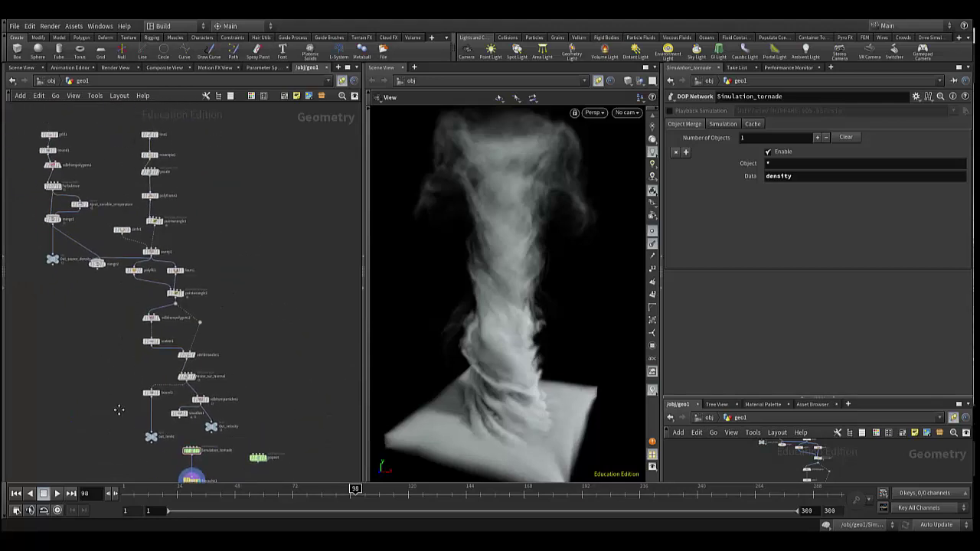
Step: Pan over geo1 from filecache1 up to the top nodes, then go up to /obj
scroll(87, 356, "up", 4)
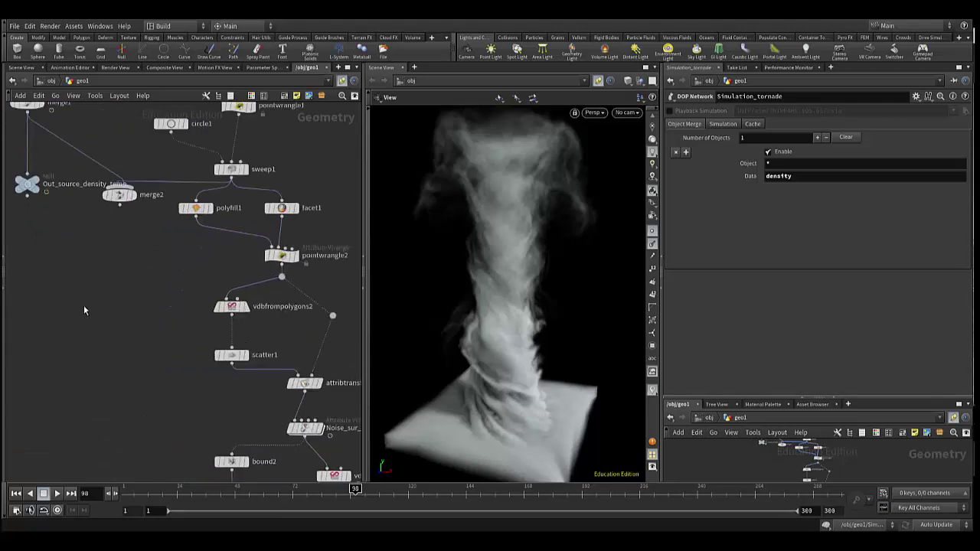
scroll(84, 310, "down", 3)
mouse_move(125, 372)
middle_mouse_down()
mouse_move(87, 368)
mouse_move(72, 284)
mouse_move(121, 363)
middle_mouse_up()
scroll(86, 306, "up", 2)
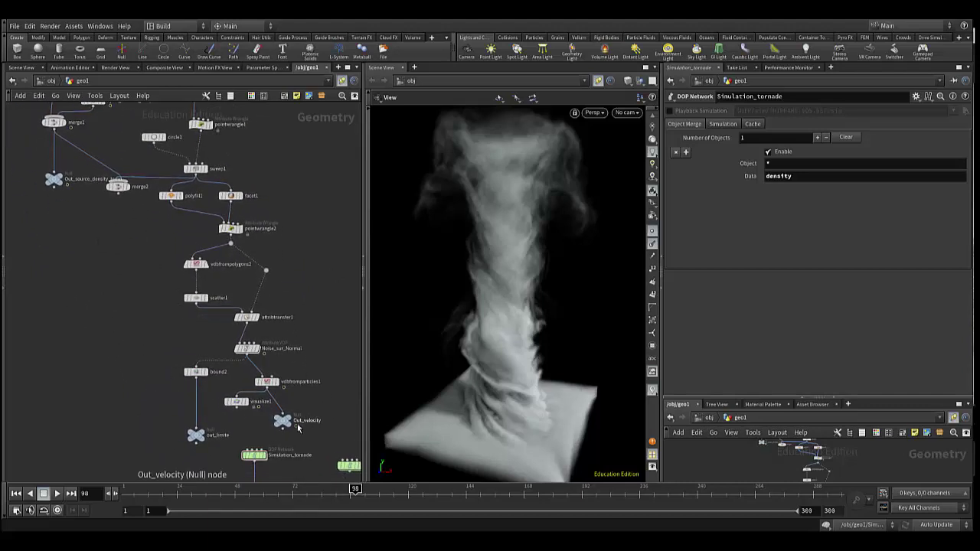
scroll(192, 441, "up", 2)
scroll(192, 442, "up", 1)
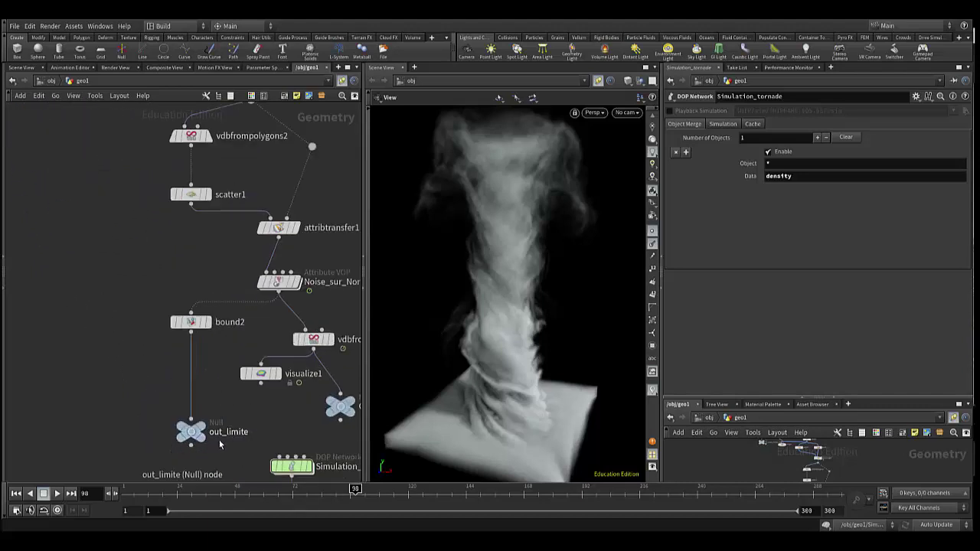
scroll(142, 348, "down", 3)
middle_click_drag(141, 307, 156, 358)
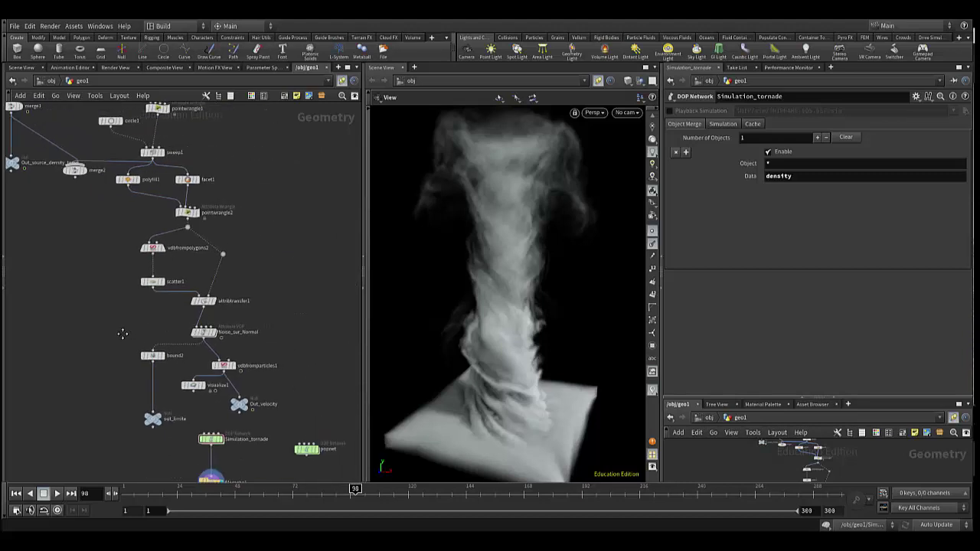
left_click(50, 81)
Step: Create an empty Geometry object geo2 above geo1, step inside, then return to /obj
key("Tab")
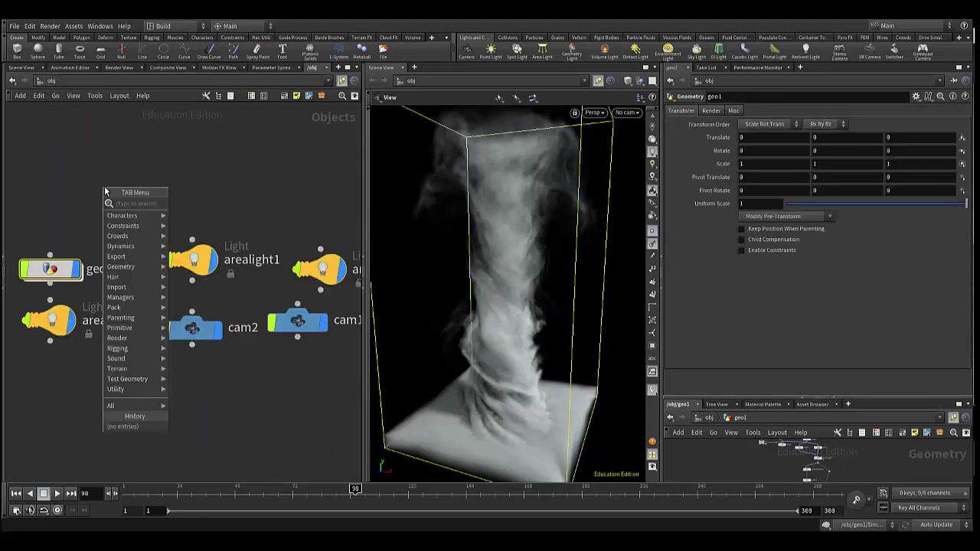
key("Escape")
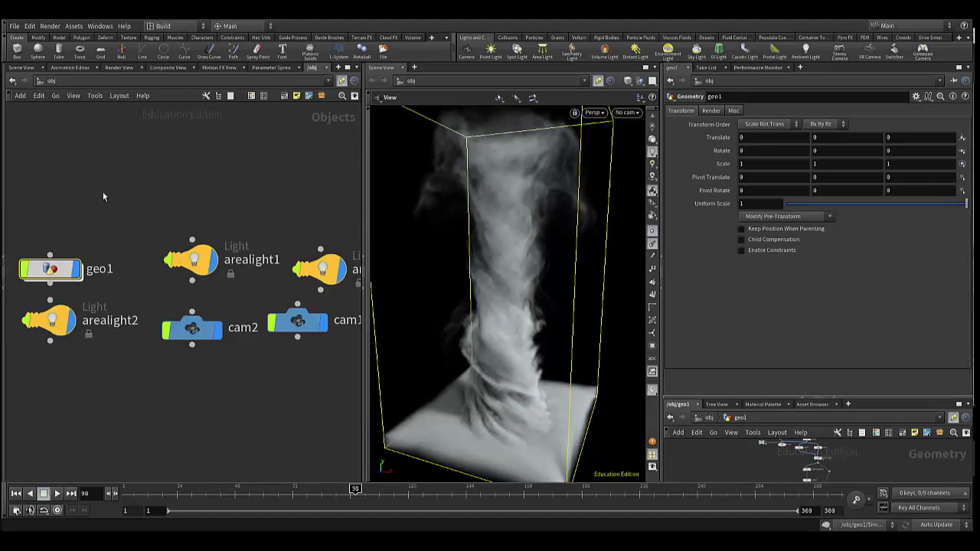
key("Tab")
type("ge")
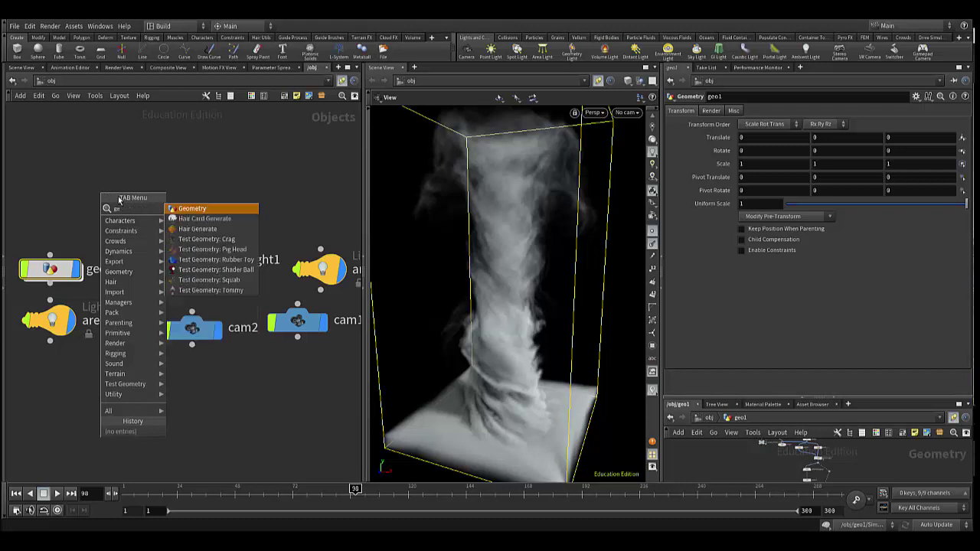
type("om")
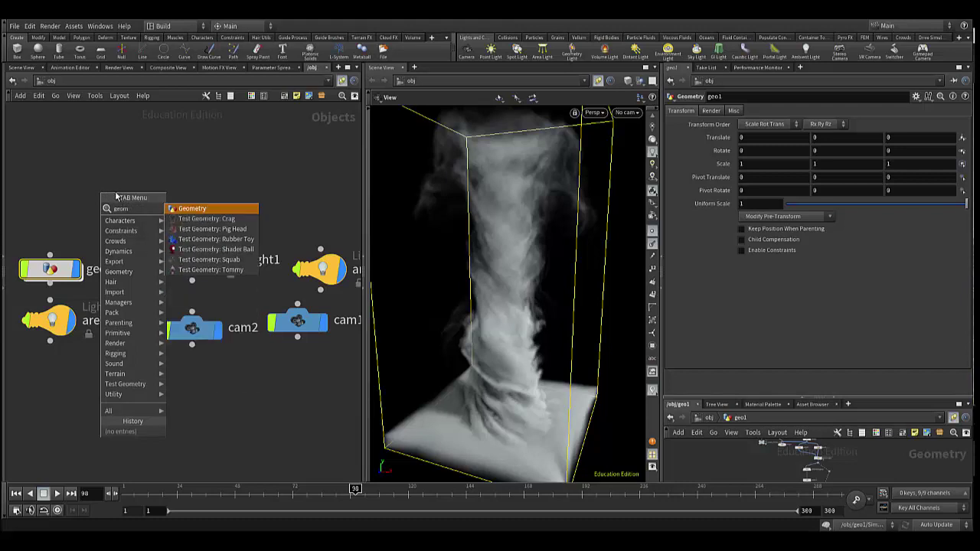
left_click(171, 209)
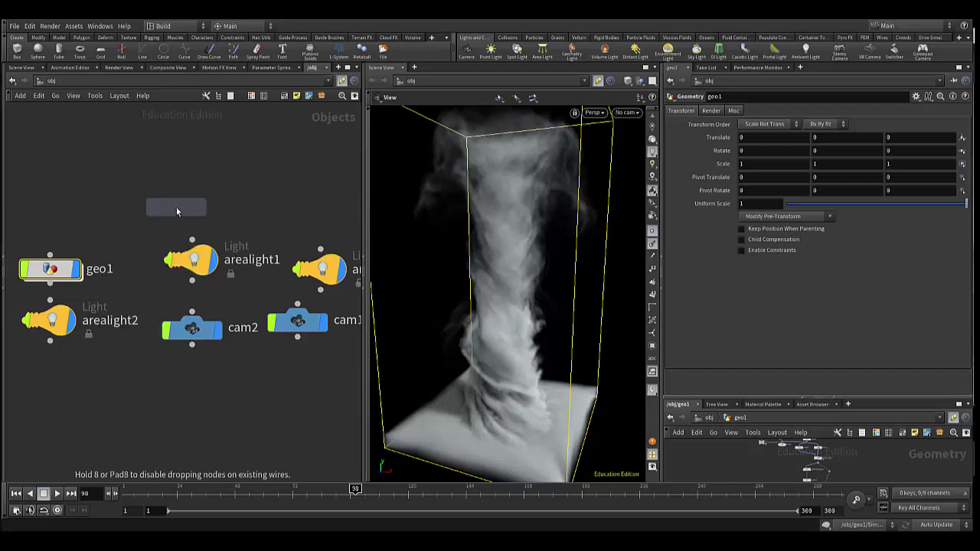
left_click(138, 173)
key("Return")
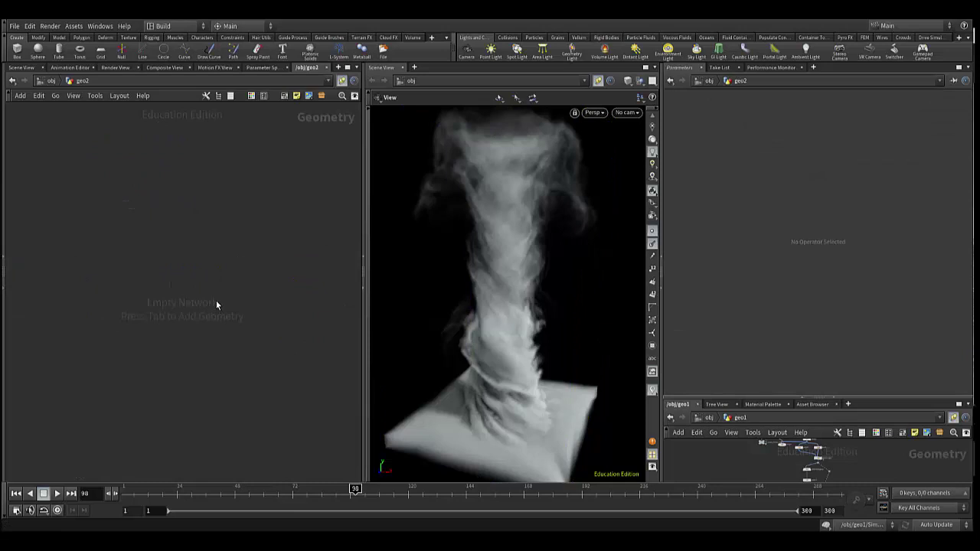
left_click(50, 82)
left_click(65, 130)
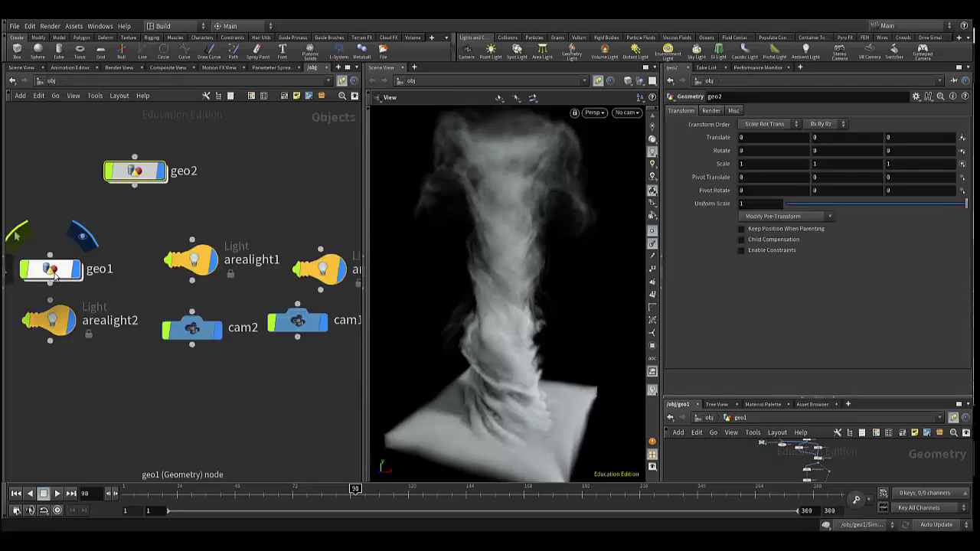
Step: Enter geo1 and pan from the top through the pointwrangle2 chain down to Simulation_tornade
double_click(55, 277)
middle_click_drag(120, 278, 145, 423)
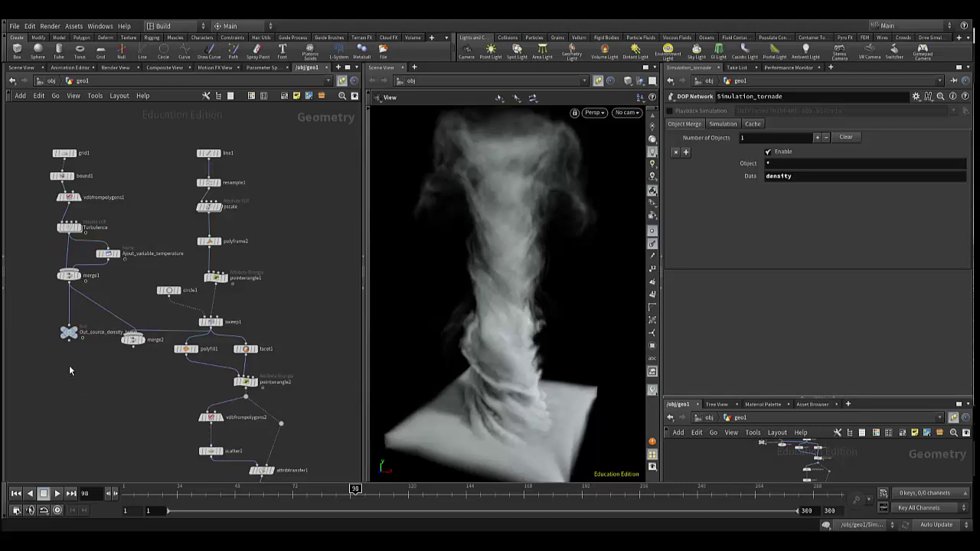
scroll(69, 360, "up", 3)
scroll(69, 355, "up", 2)
scroll(69, 350, "up", 1)
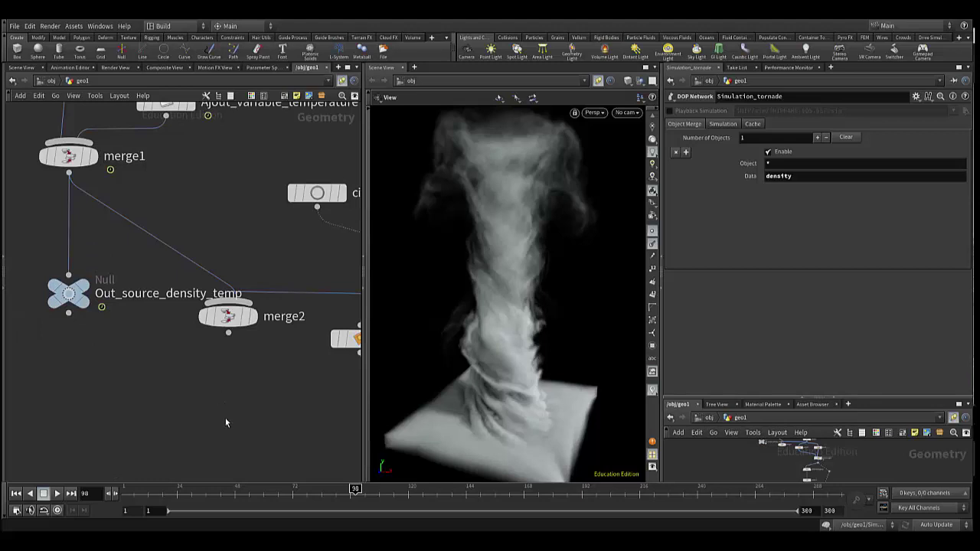
scroll(225, 418, "down", 2)
scroll(151, 366, "down", 1)
scroll(186, 398, "up", 2)
middle_click_drag(186, 399, 72, 259)
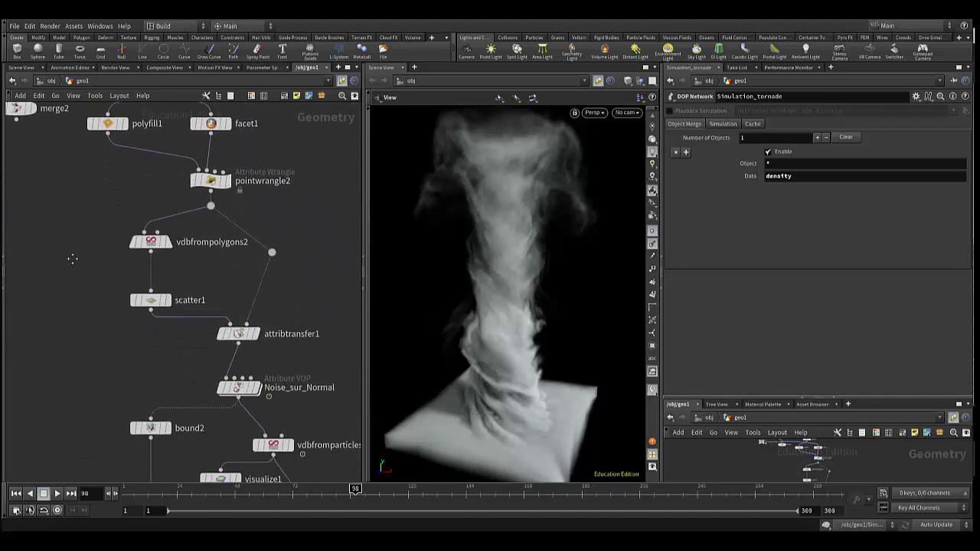
middle_click_drag(133, 357, 134, 226)
middle_click_drag(117, 351, 115, 219)
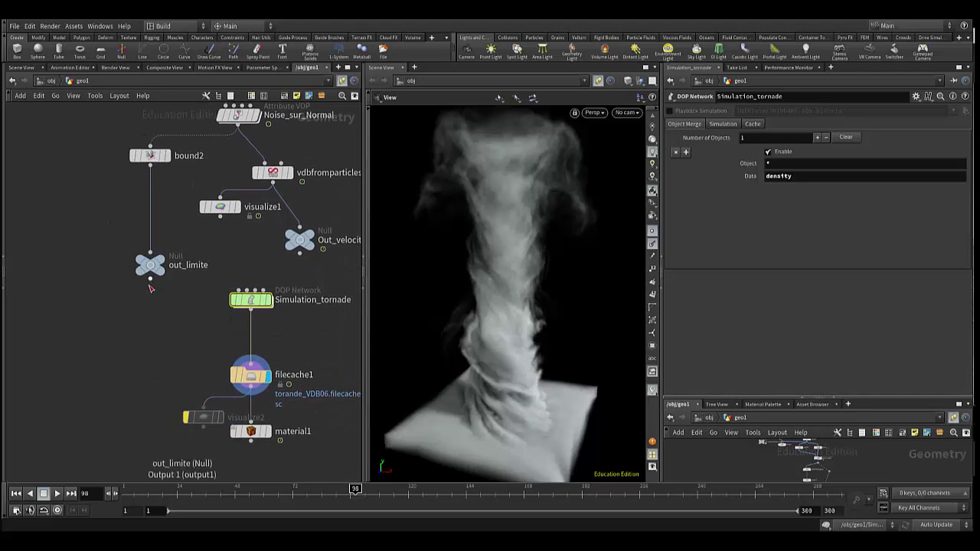
Step: Move Simulation_tornade, filecache1, visualize2 and material1 together slightly down and right
left_click_drag(150, 278, 226, 301)
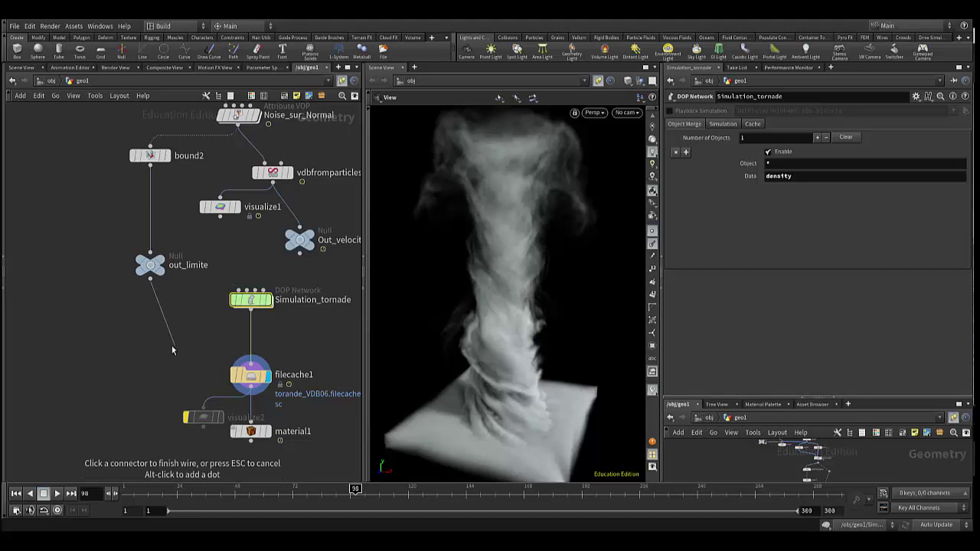
key("Escape")
scroll(224, 362, "down", 2)
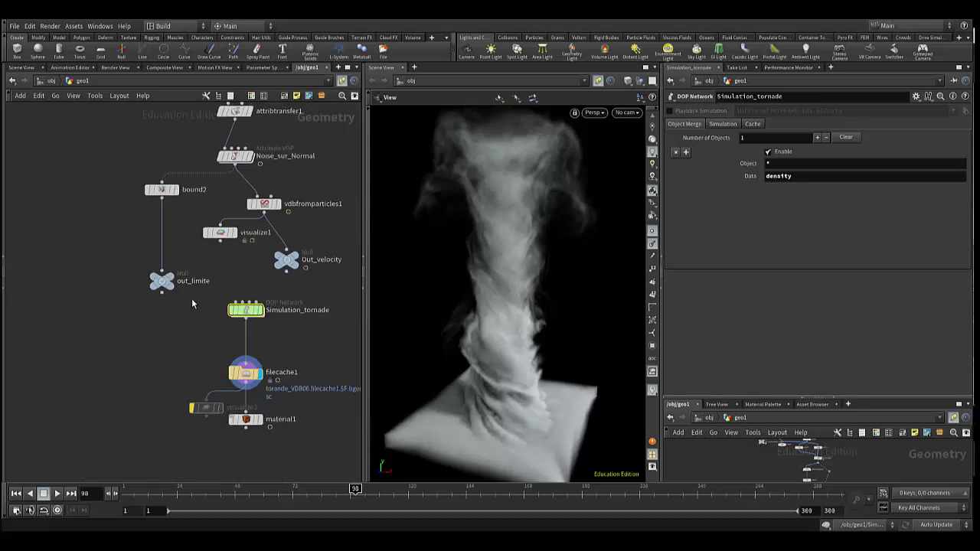
left_click_drag(191, 298, 340, 456)
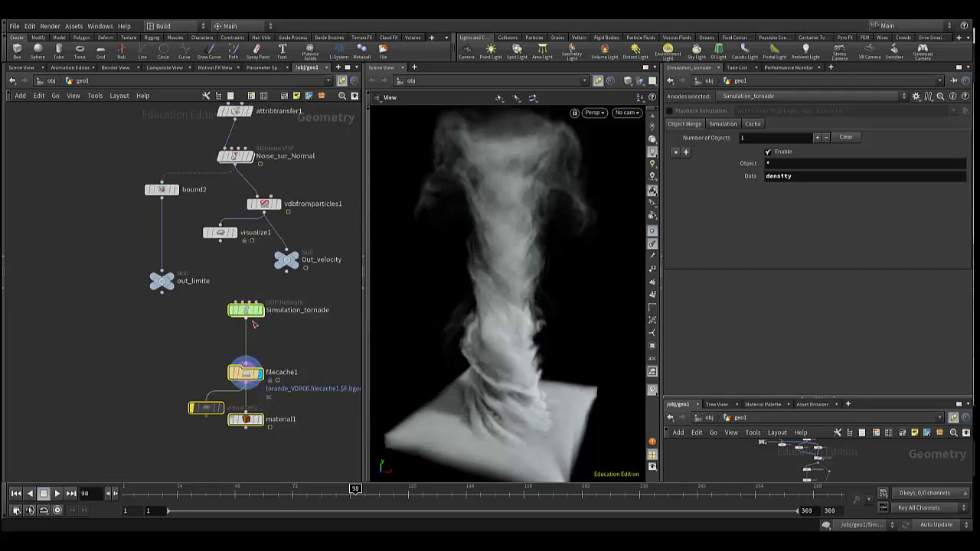
mouse_move(248, 312)
left_mouse_down()
mouse_move(259, 331)
mouse_move(255, 319)
left_mouse_up()
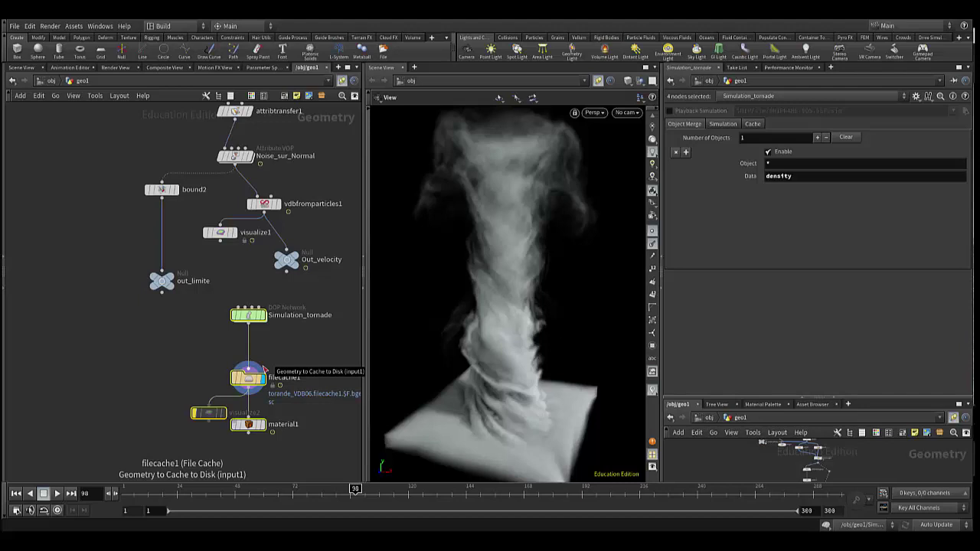
left_click_drag(248, 315, 245, 308)
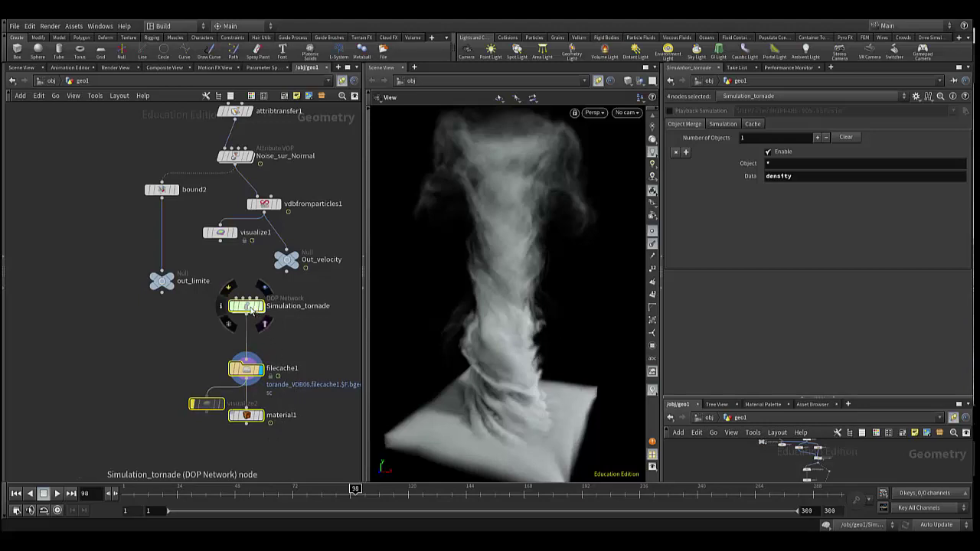
mouse_move(248, 315)
double_click(246, 309)
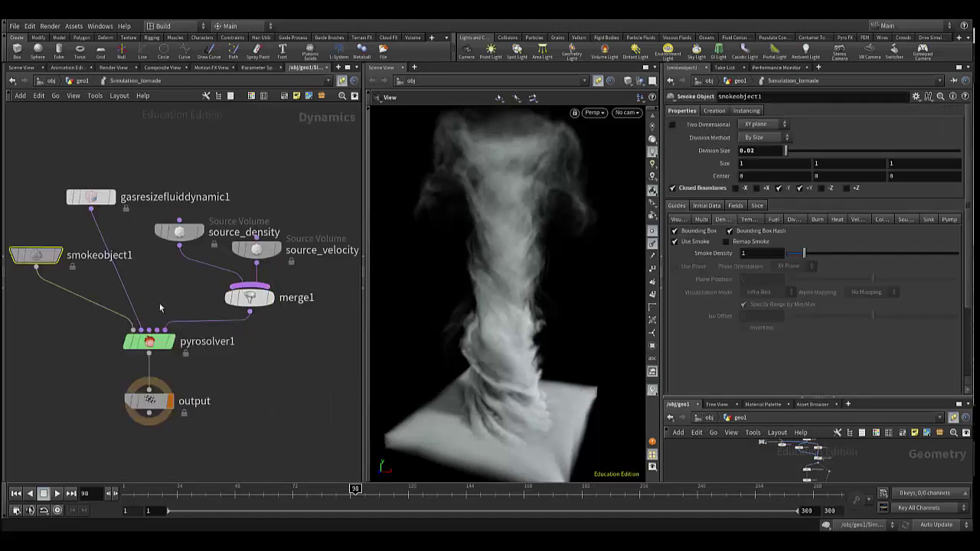
left_click(181, 234)
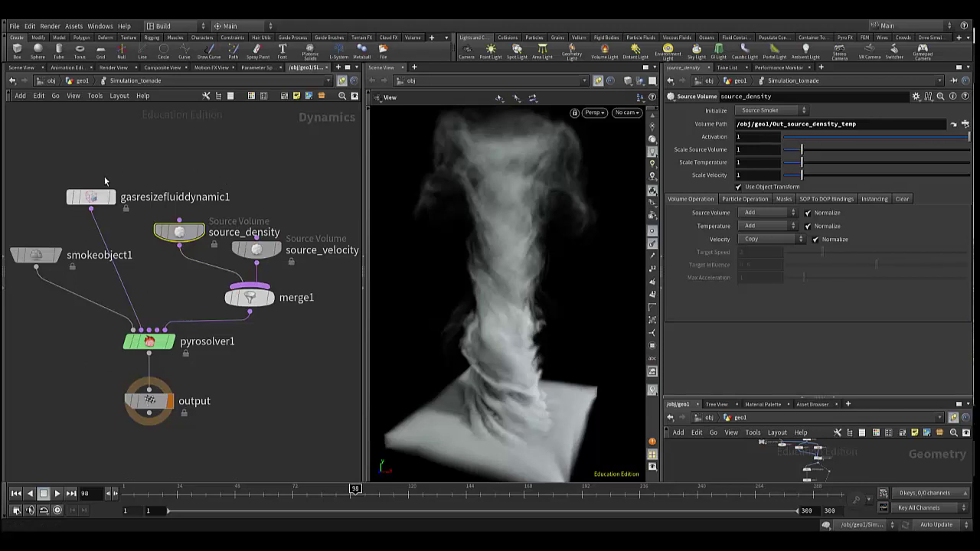
left_click(77, 81)
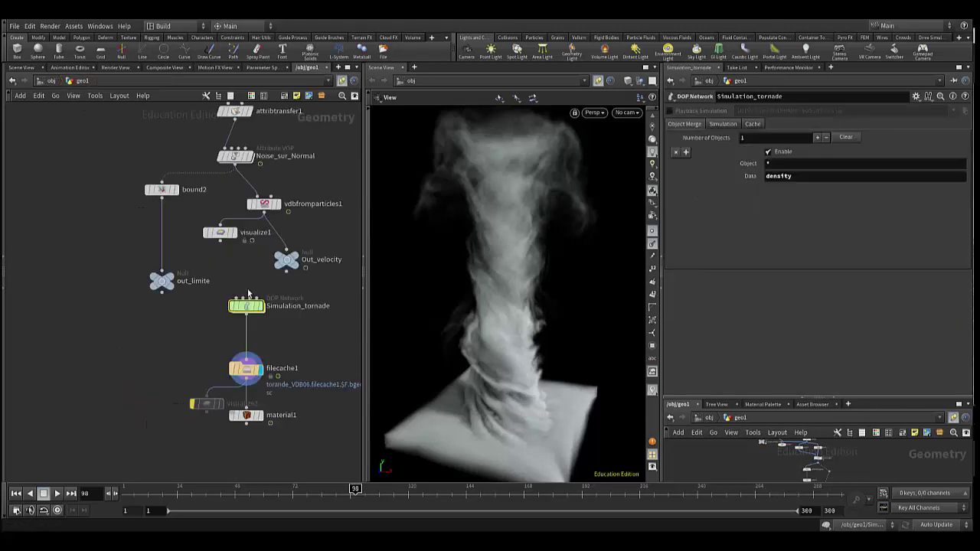
Step: Drag merge2 down until it disconnects from merge1 and sweep1
mouse_move(181, 346)
middle_mouse_down()
mouse_move(99, 284)
mouse_move(87, 361)
mouse_move(228, 427)
middle_mouse_up()
mouse_move(132, 285)
middle_mouse_down()
mouse_move(132, 331)
mouse_move(98, 465)
middle_mouse_up()
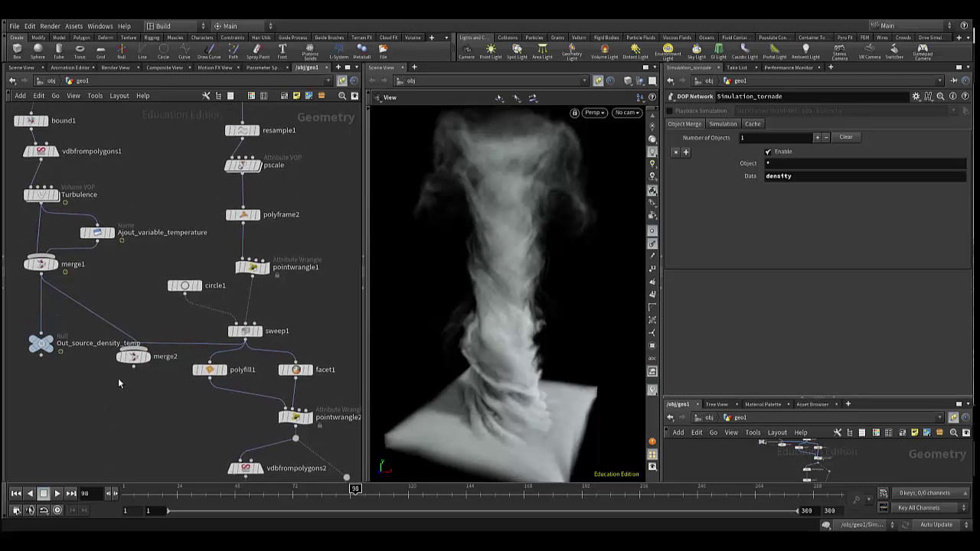
left_click_drag(134, 356, 137, 383)
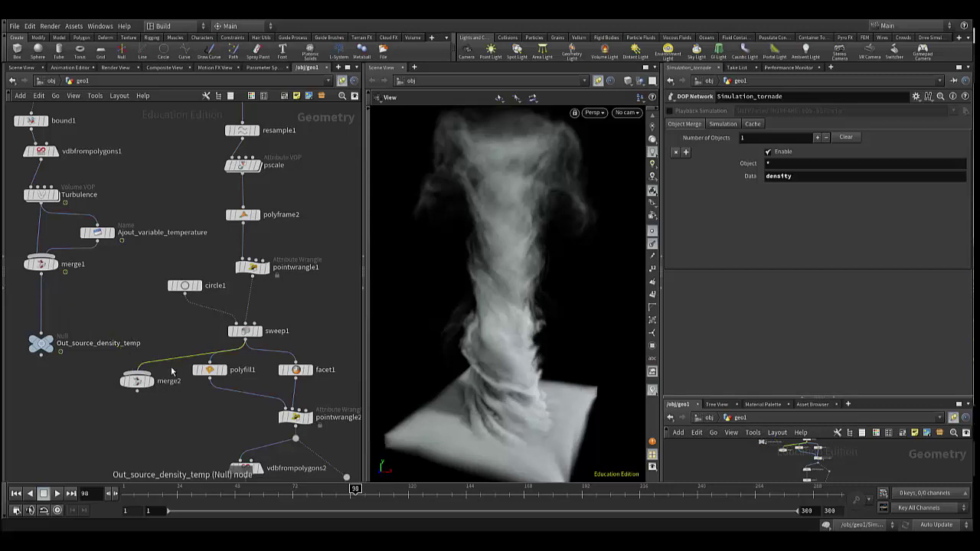
left_click_drag(138, 381, 129, 423)
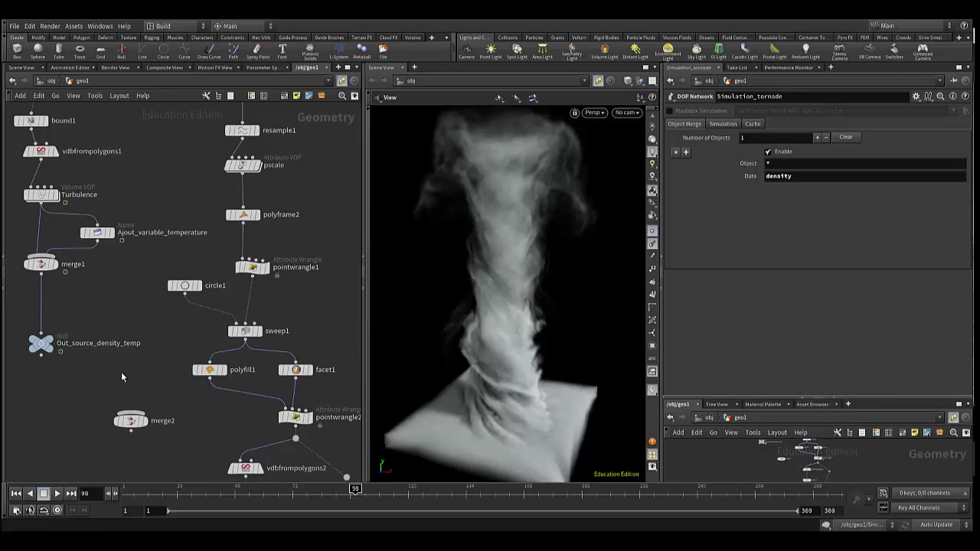
Step: Nudge circle1 to the right and select the seven smoke-source nodes
middle_click_drag(121, 371, 134, 379)
left_click_drag(200, 297, 218, 299)
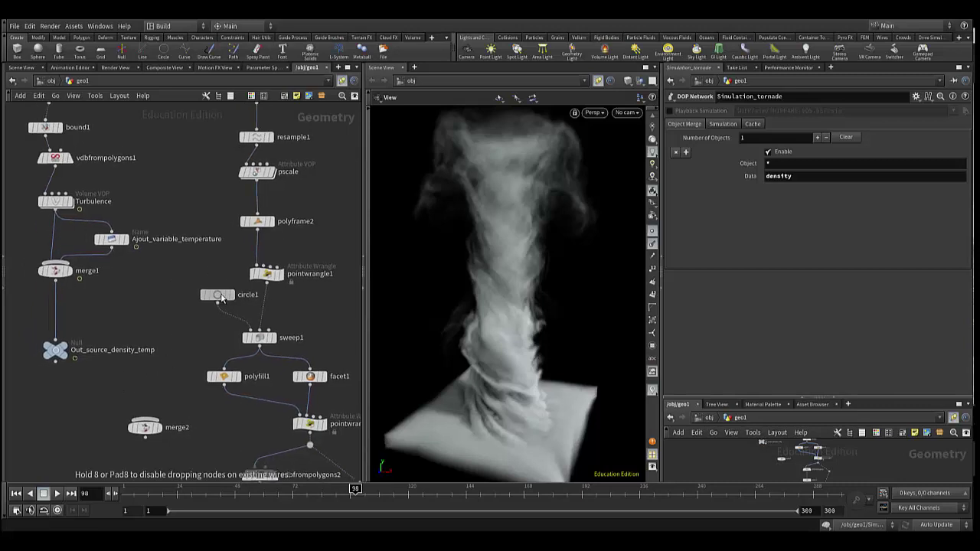
mouse_move(166, 327)
middle_mouse_down()
mouse_move(201, 383)
mouse_move(229, 391)
middle_mouse_up()
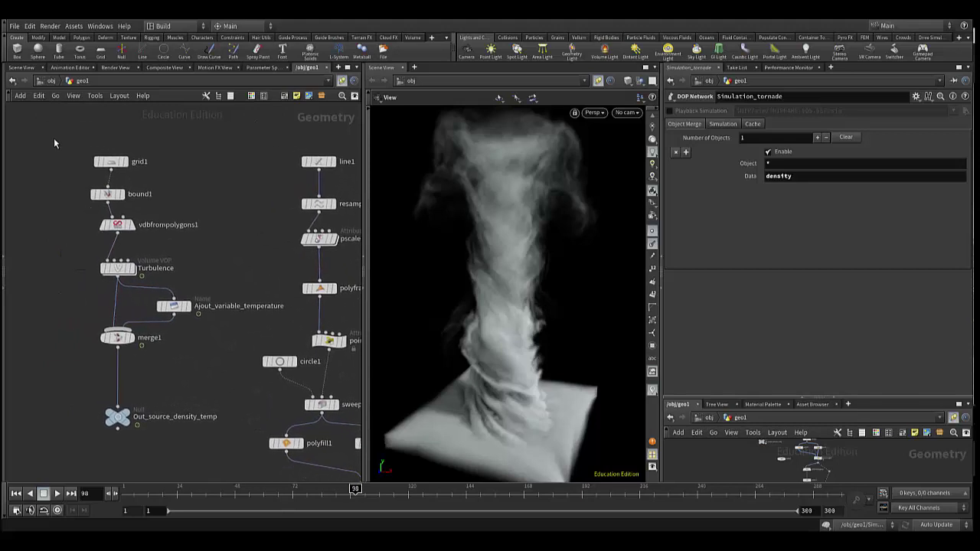
left_click_drag(54, 143, 224, 444)
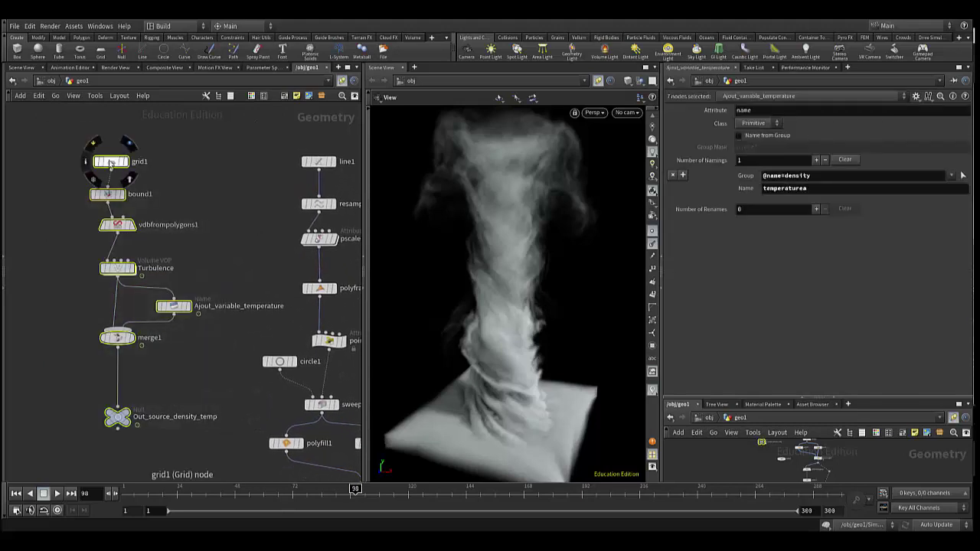
Step: Place the unwired merge2 beside Out_source_density_temp
scroll(264, 300, "down", 2)
scroll(236, 331, "down", 2)
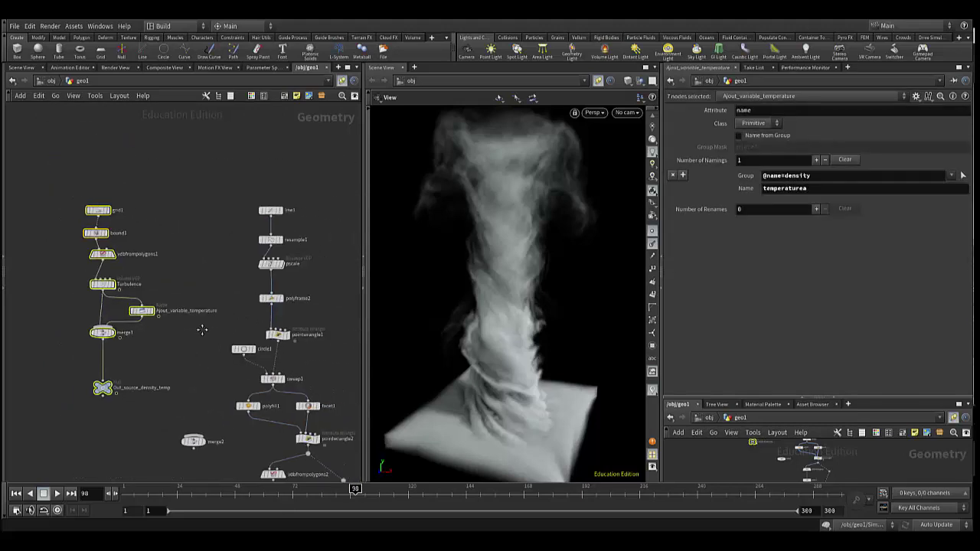
mouse_move(202, 330)
middle_mouse_down()
mouse_move(204, 260)
mouse_move(227, 301)
middle_mouse_up()
middle_click_drag(233, 359, 156, 277)
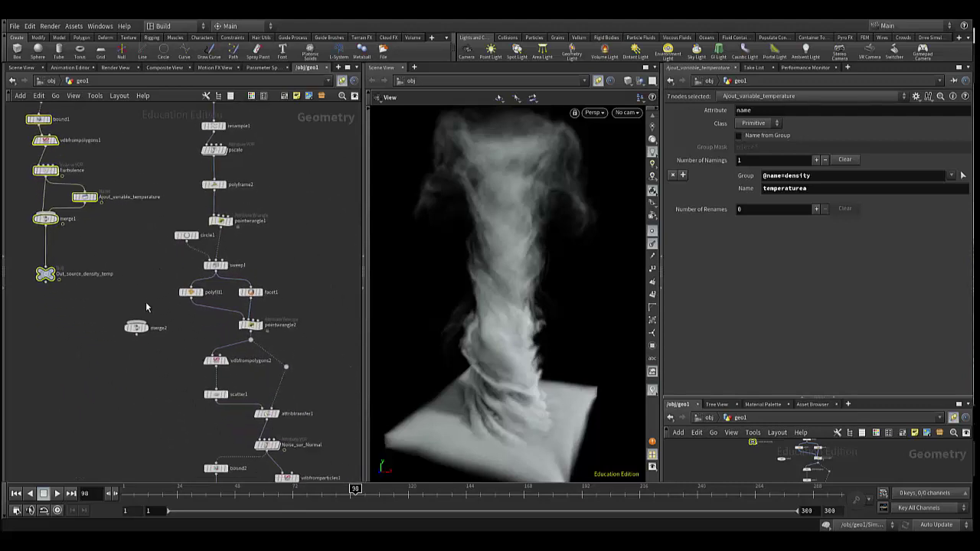
left_click_drag(136, 325, 110, 305)
Step: Move the five simulation nodes, including popnet, further down the network
scroll(189, 338, "down", 2)
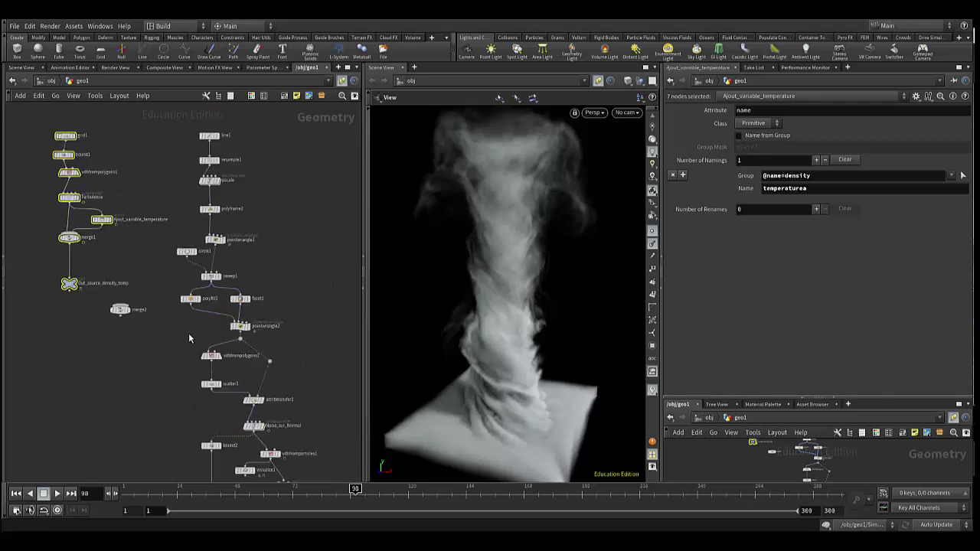
middle_click_drag(202, 410, 169, 296)
left_click_drag(177, 387, 179, 378)
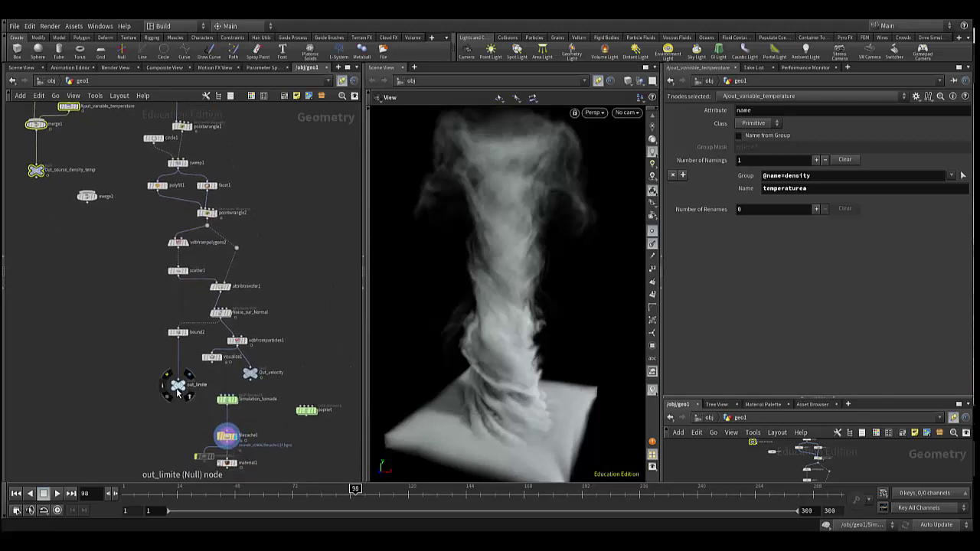
scroll(173, 360, "down", 2)
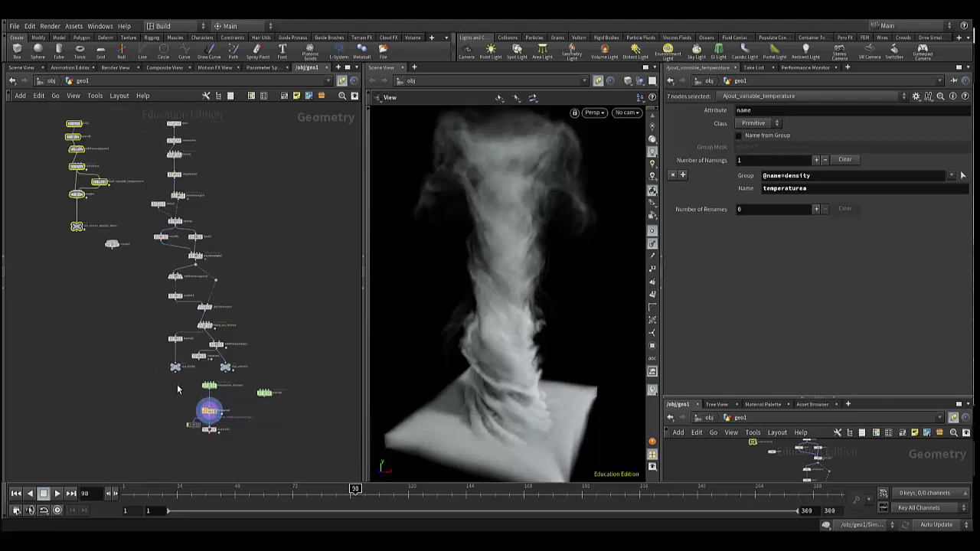
left_click_drag(188, 382, 304, 455)
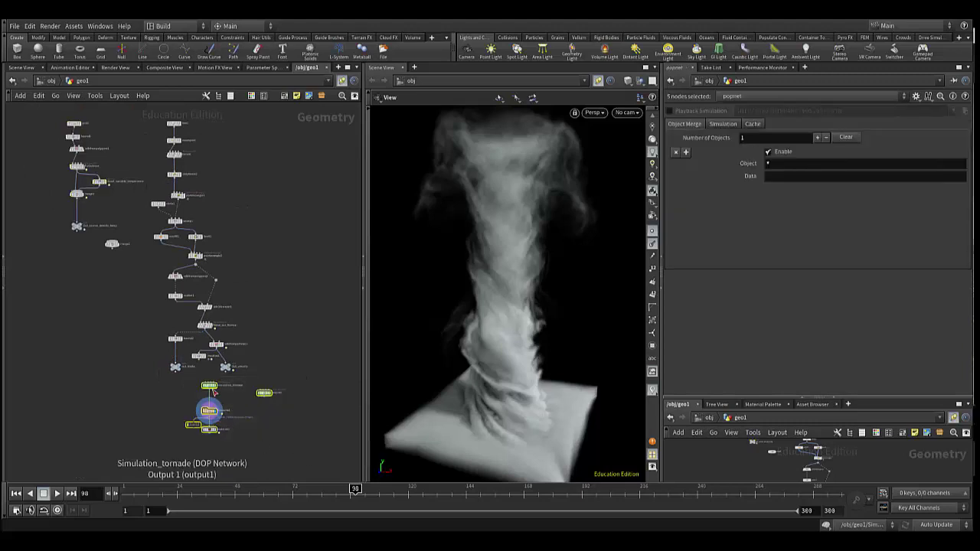
left_click(219, 420)
left_click_drag(218, 421, 240, 408)
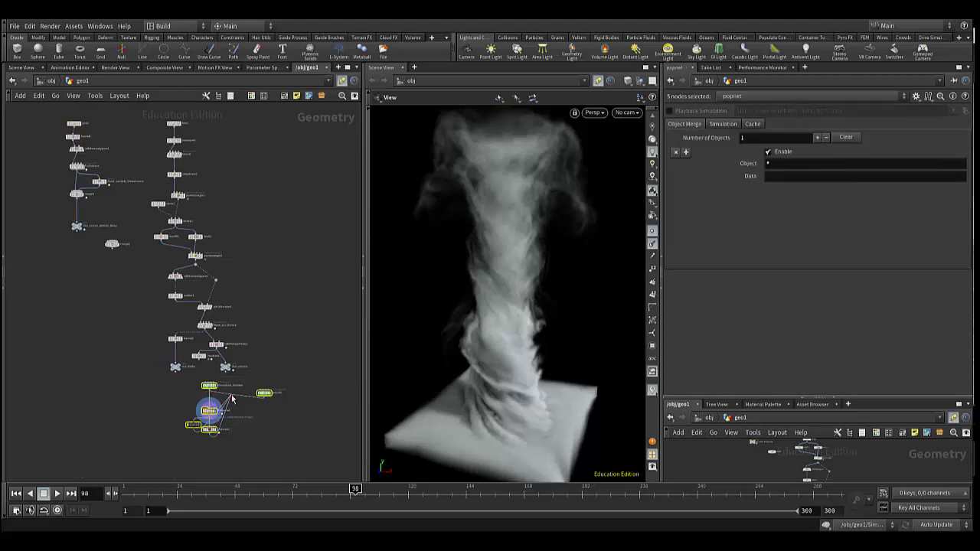
key("Escape")
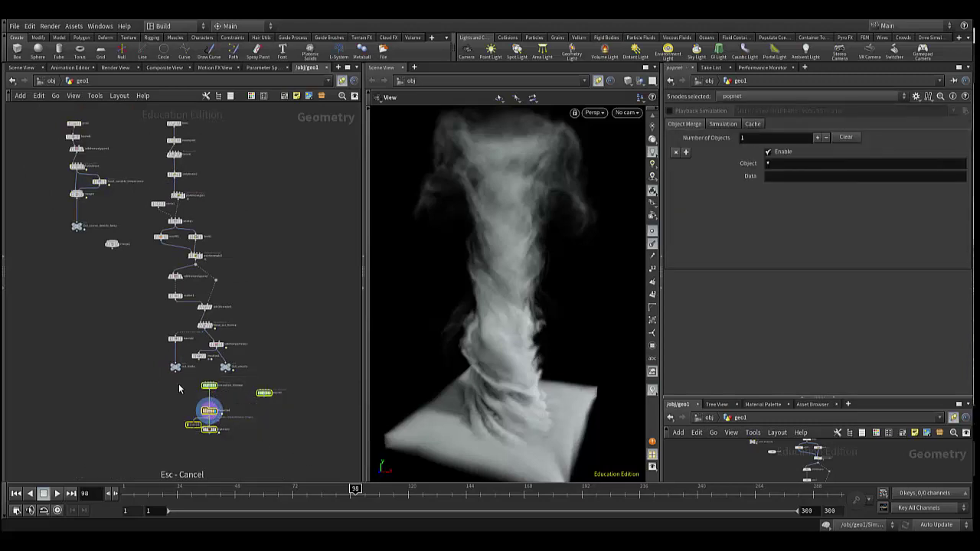
left_click_drag(179, 389, 324, 464)
left_click_drag(211, 414, 212, 442)
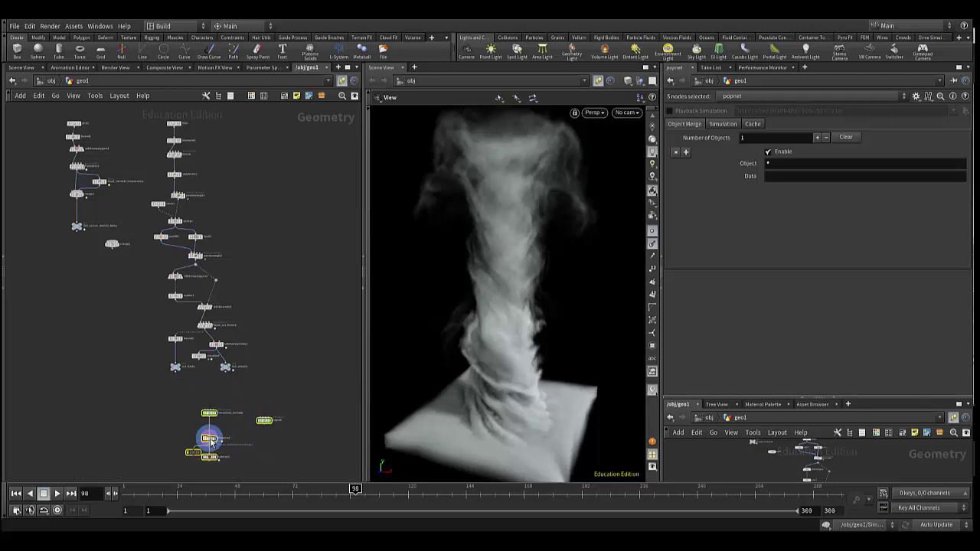
left_click(210, 441)
Step: Frame the tornado funnel node column, then select the left smoke-source column
left_click_drag(147, 116, 303, 385)
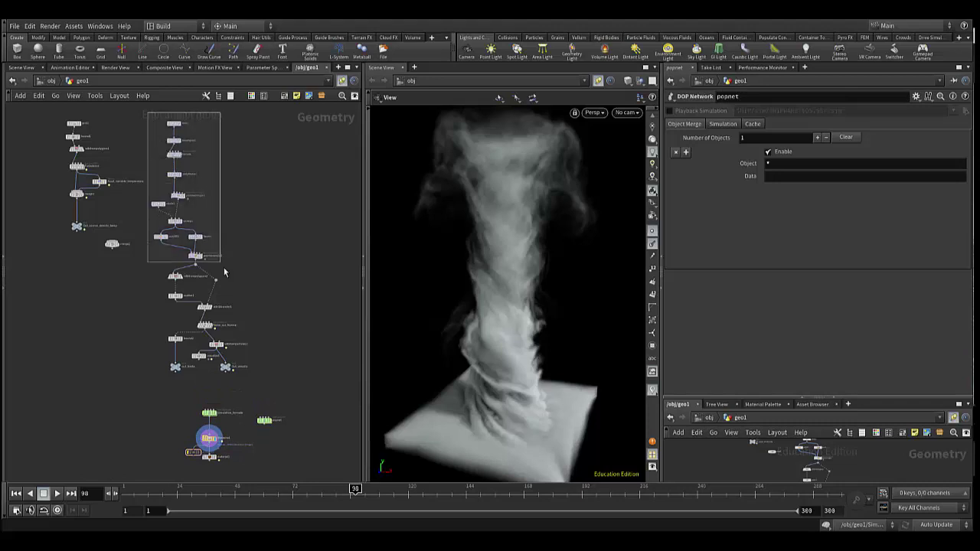
key("f")
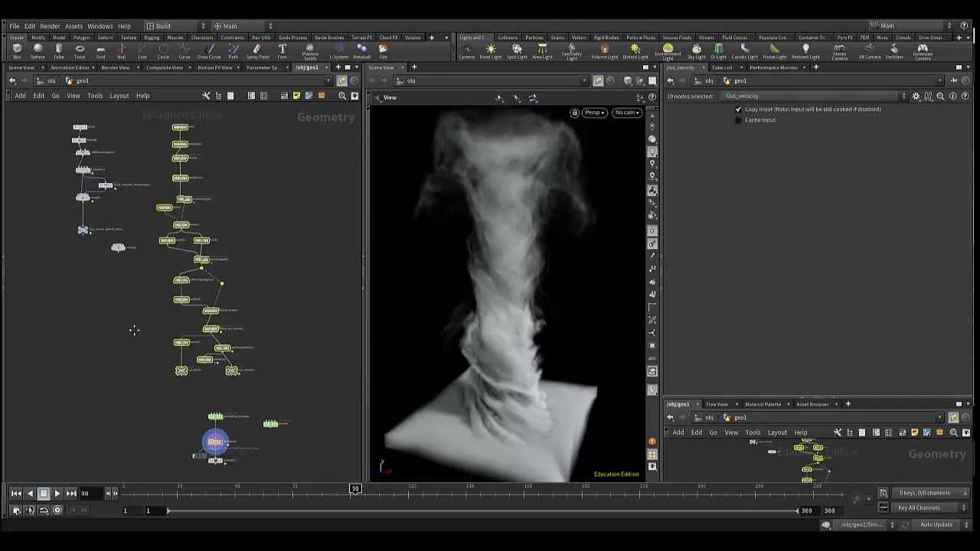
middle_click_drag(106, 322, 85, 387)
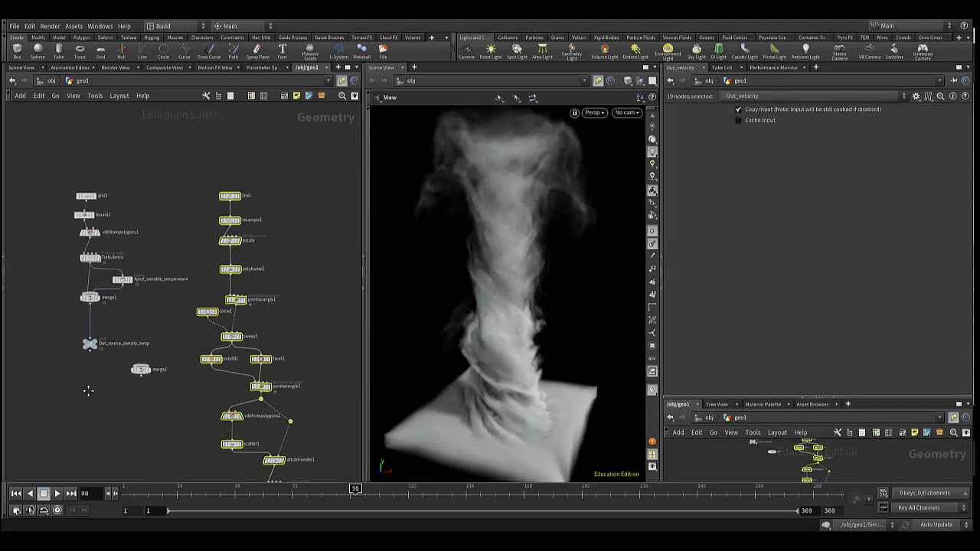
left_click_drag(55, 175, 185, 369)
Step: Frame the smoke-source chain and pan to reveal bound1 and grid1
key("f")
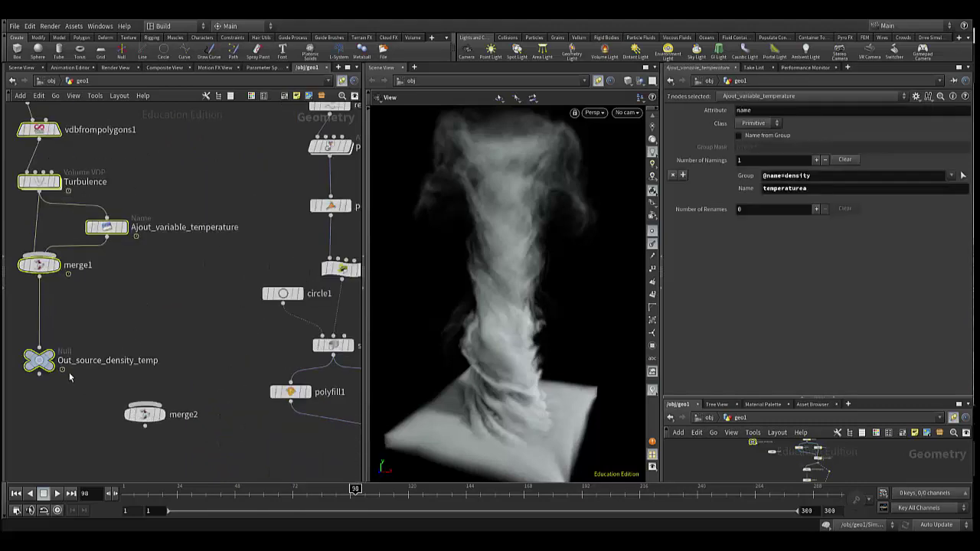
middle_click_drag(103, 395, 200, 396)
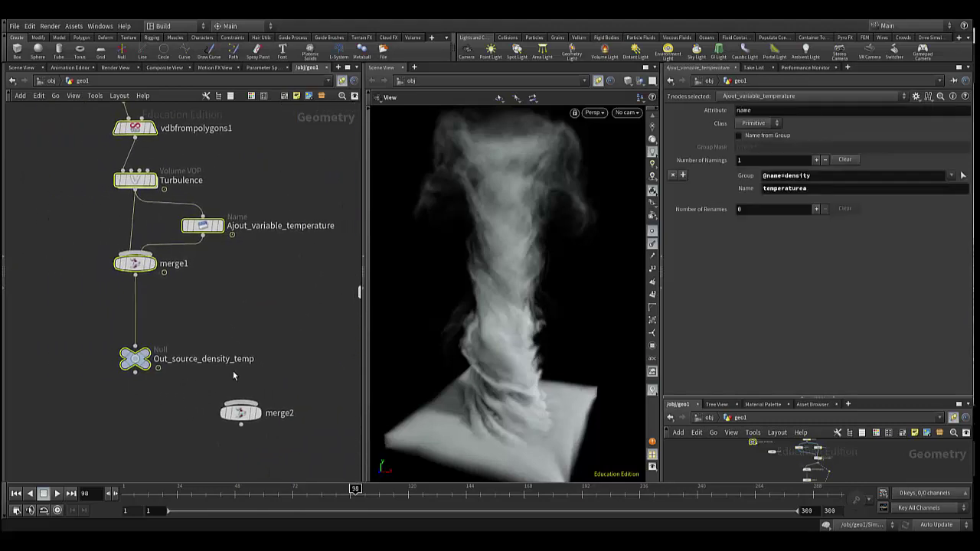
middle_click_drag(177, 323, 179, 373)
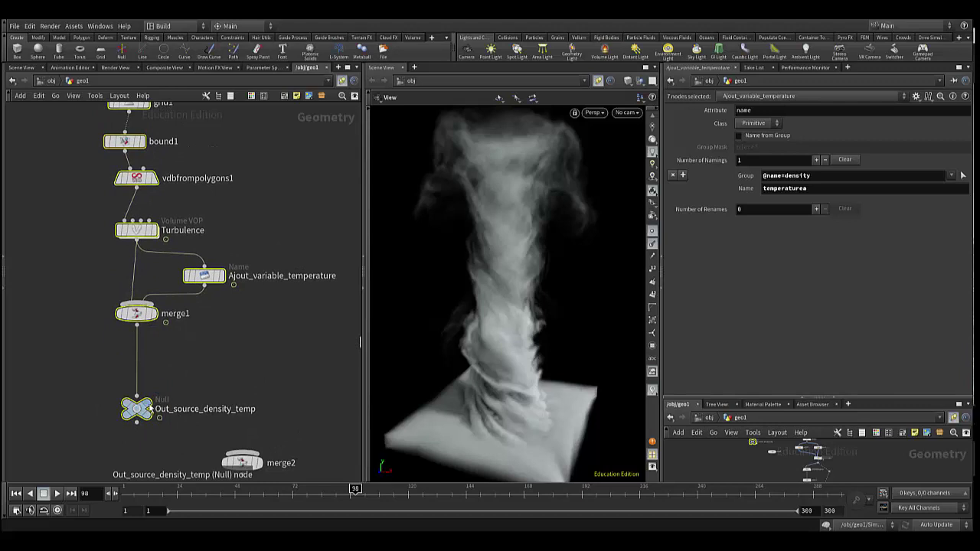
mouse_move(136, 359)
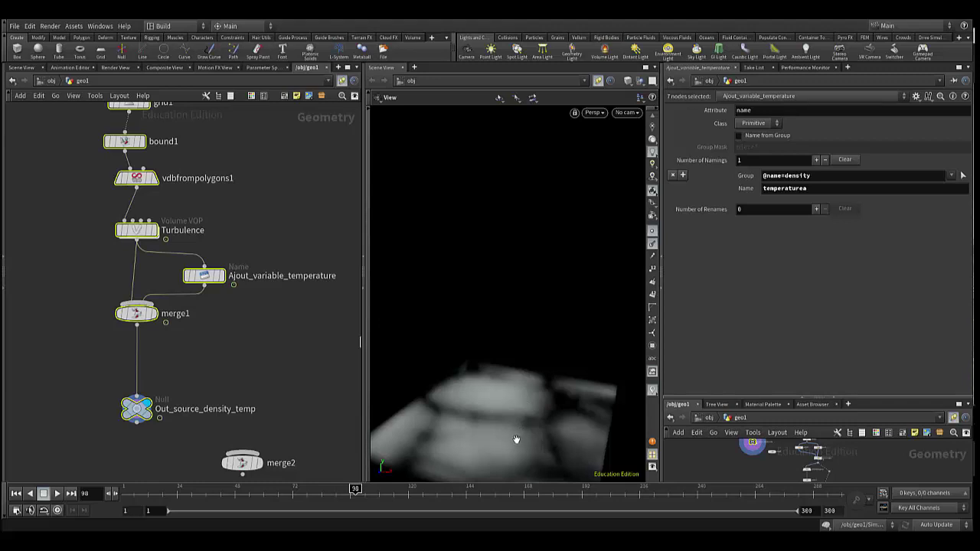
Step: Orbit the viewport to a flatter view of the smoke base and pan the network so grid1 sits at the top
mouse_move(523, 392)
left_mouse_down()
mouse_move(512, 436)
mouse_move(525, 392)
mouse_move(519, 427)
mouse_move(472, 444)
mouse_move(508, 435)
mouse_move(539, 370)
mouse_move(503, 441)
left_mouse_up()
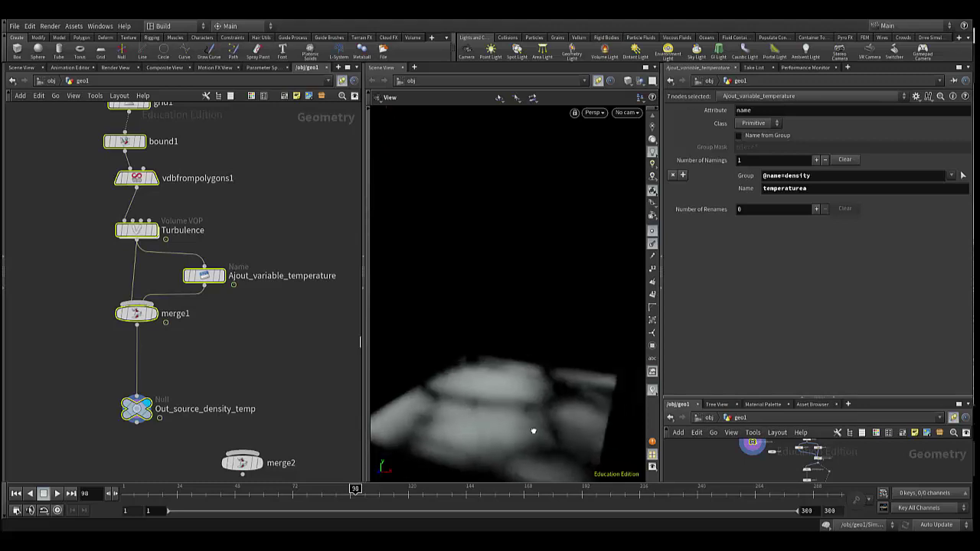
left_click_drag(518, 434, 525, 431)
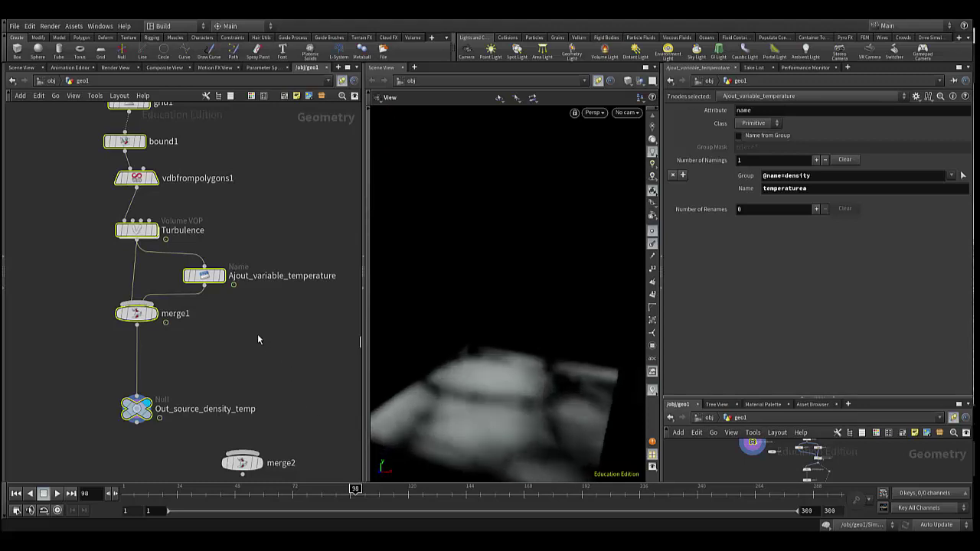
middle_click_drag(258, 335, 240, 419)
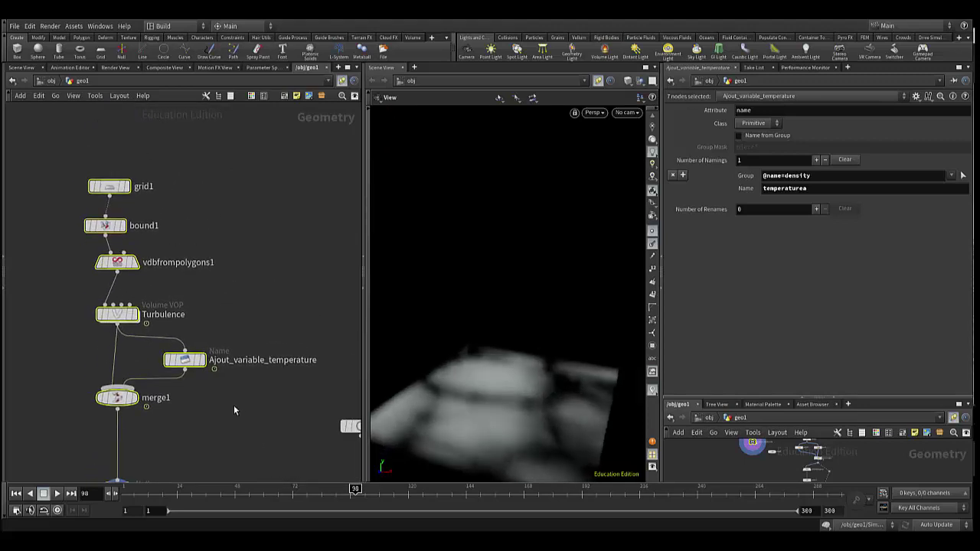
middle_click_drag(236, 297, 231, 348)
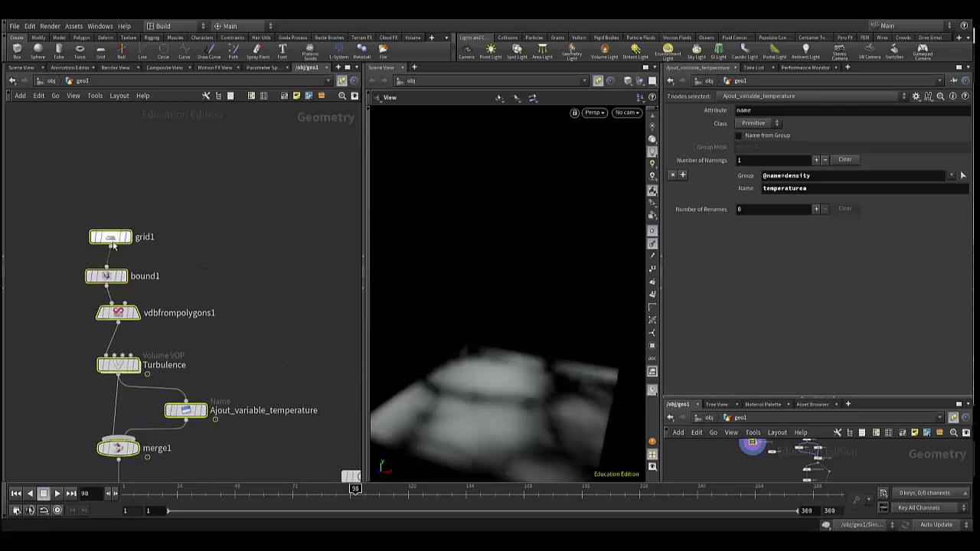
left_click_drag(110, 242, 114, 237)
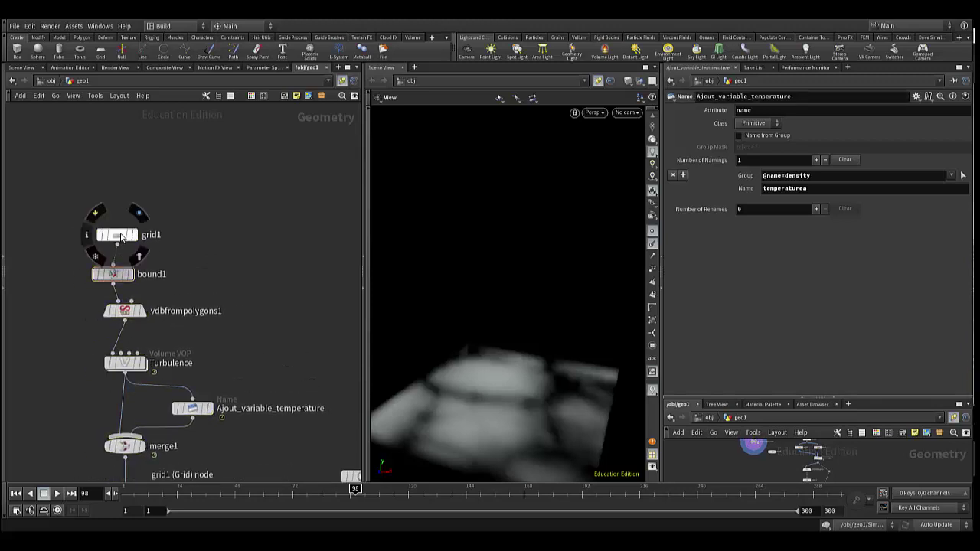
Step: Display the grid1 plane from above with its point markers hidden
left_click(130, 235)
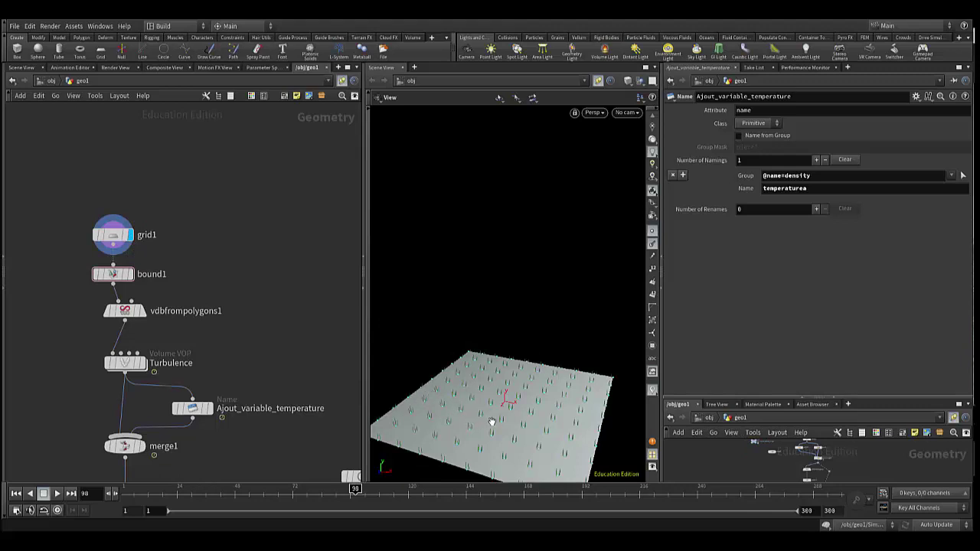
left_click_drag(492, 422, 502, 383)
scroll(498, 379, "up", 4)
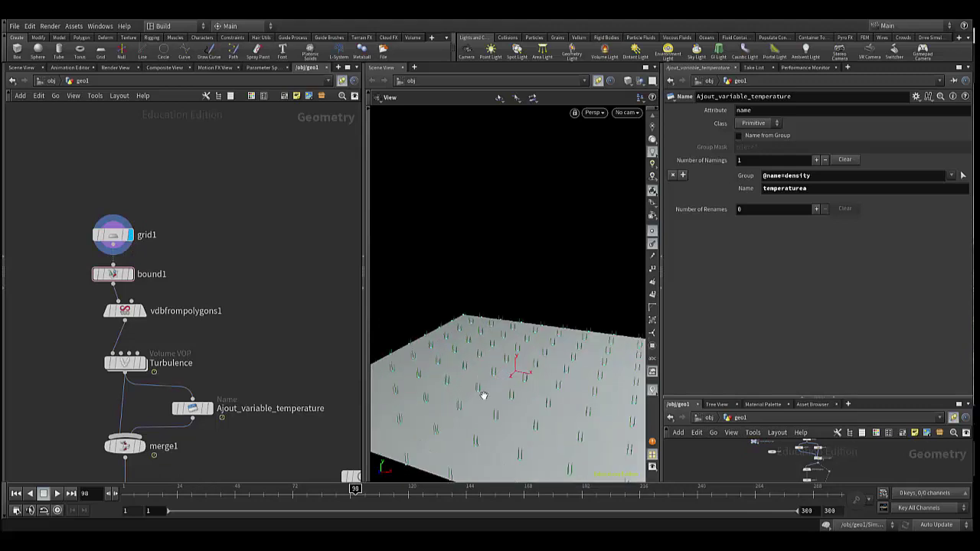
left_click(652, 245)
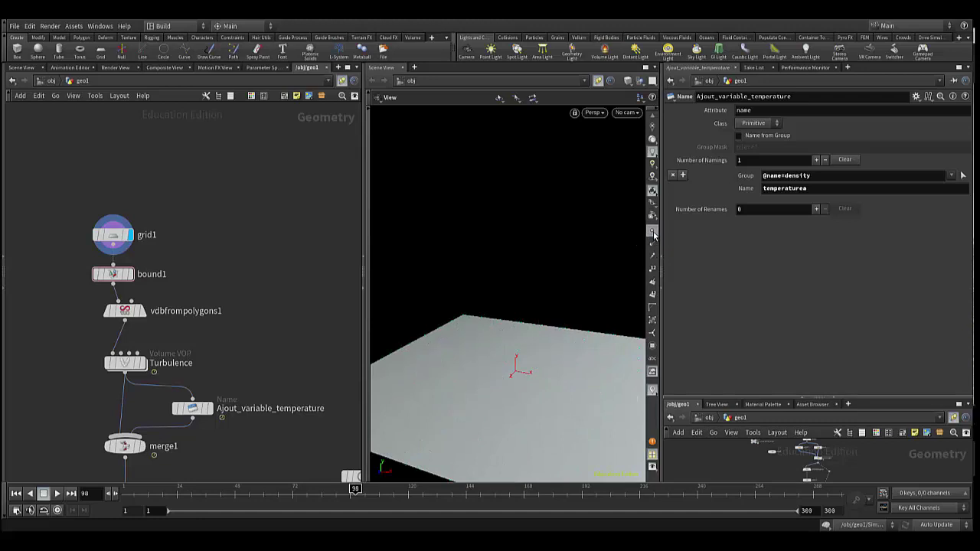
middle_click_drag(525, 406, 531, 358)
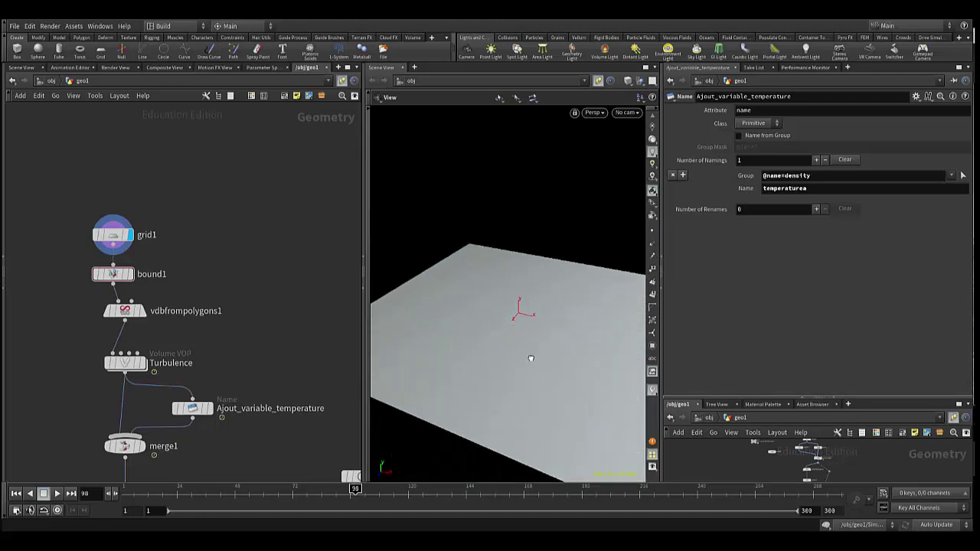
Step: Display bound1's thin box around the grid and orbit to inspect it
scroll(530, 359, "down", 1)
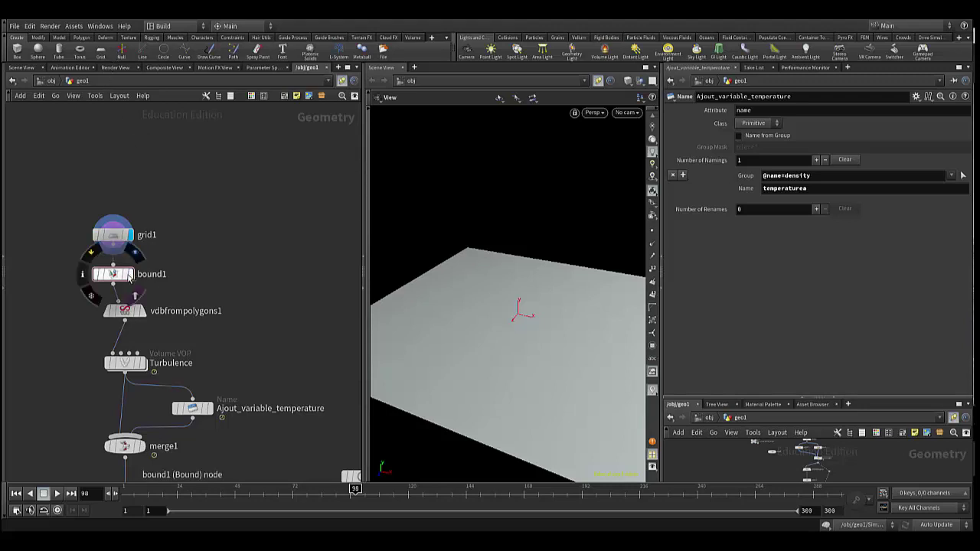
mouse_move(113, 274)
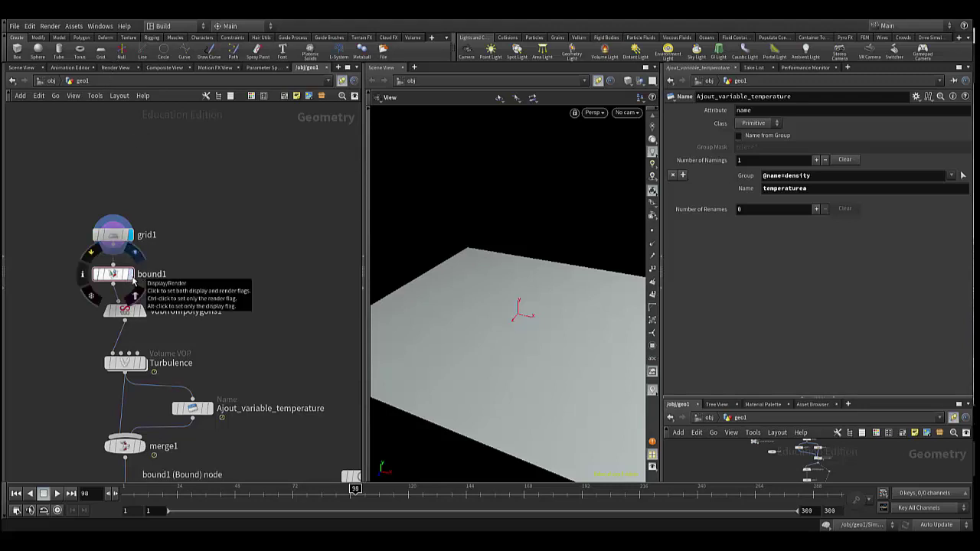
left_click(134, 281)
mouse_move(428, 350)
left_mouse_down()
mouse_move(449, 339)
mouse_move(433, 324)
mouse_move(449, 347)
left_mouse_up()
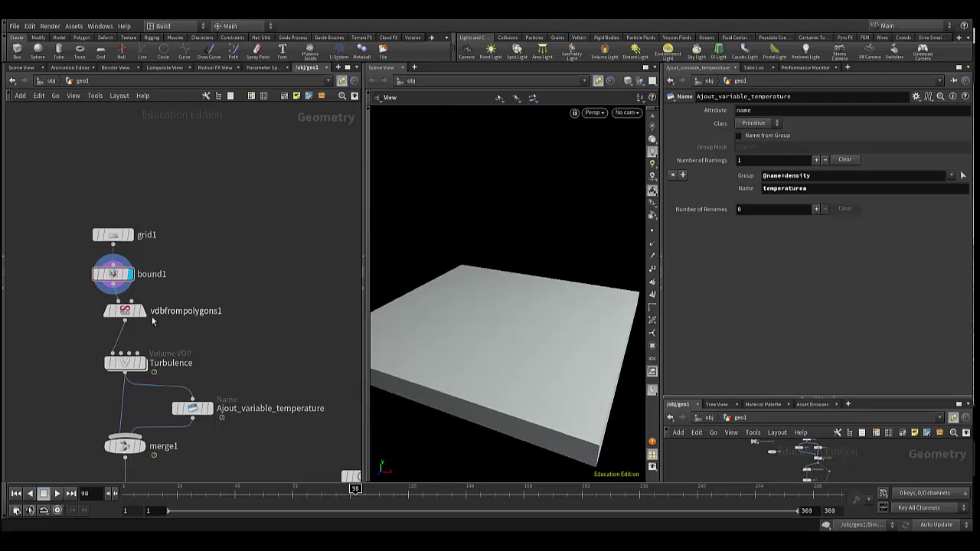
Step: Check bound1's padding, then show vdbfrompolygons1's density fog settings at voxel size 0.01
left_click(114, 275)
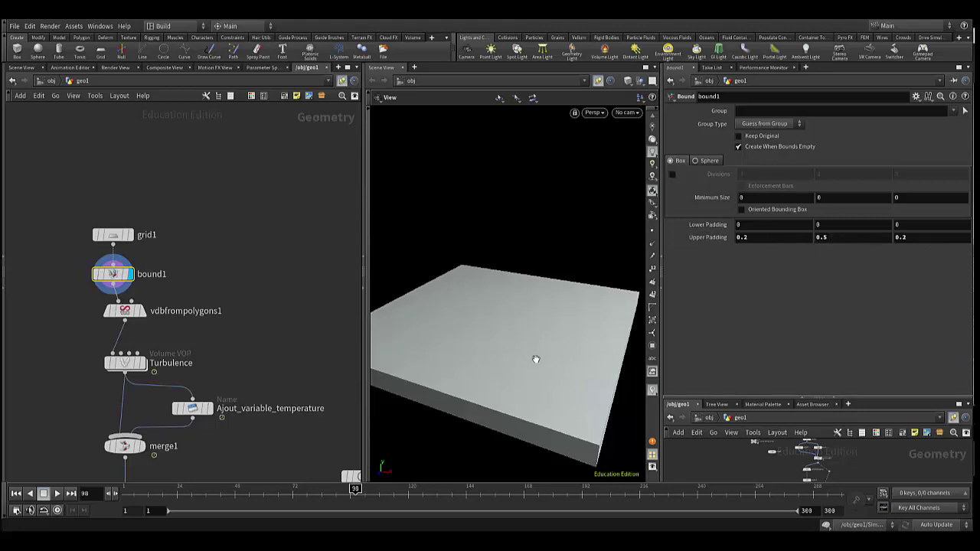
left_click_drag(533, 357, 441, 363)
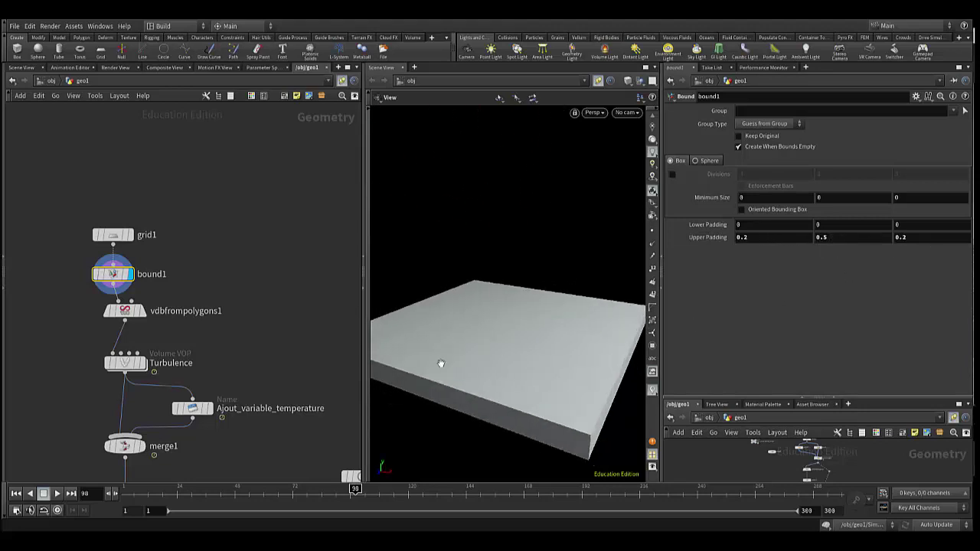
left_click_drag(125, 314, 125, 324)
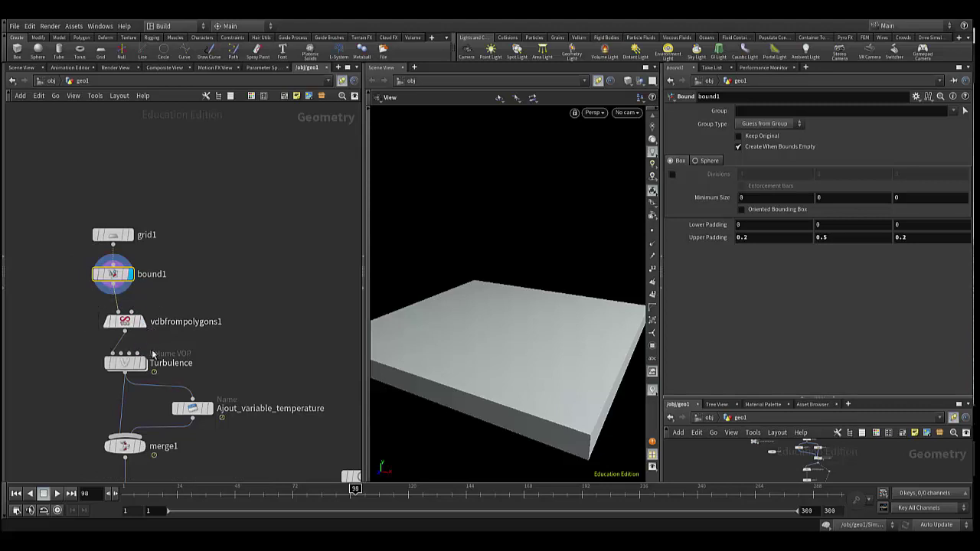
scroll(151, 346, "up", 2)
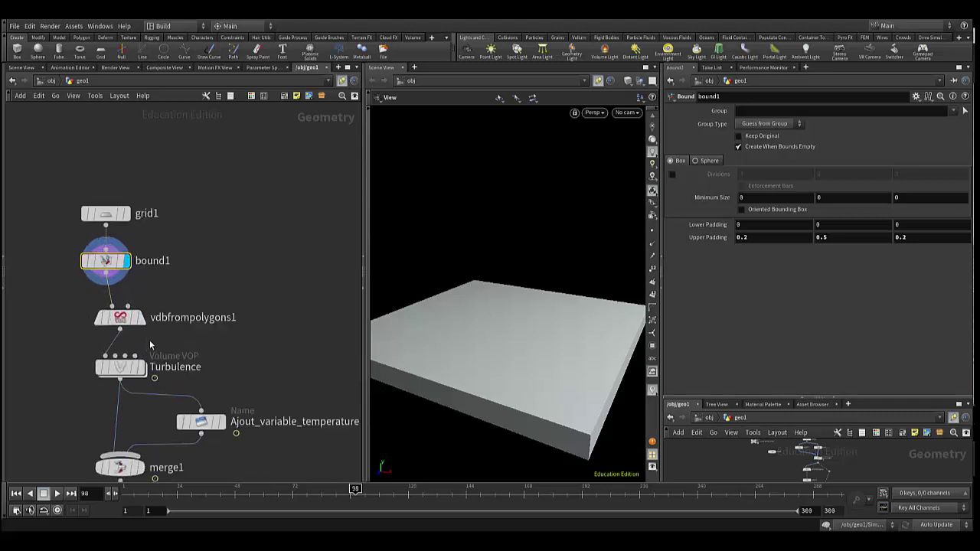
scroll(151, 346, "up", 2)
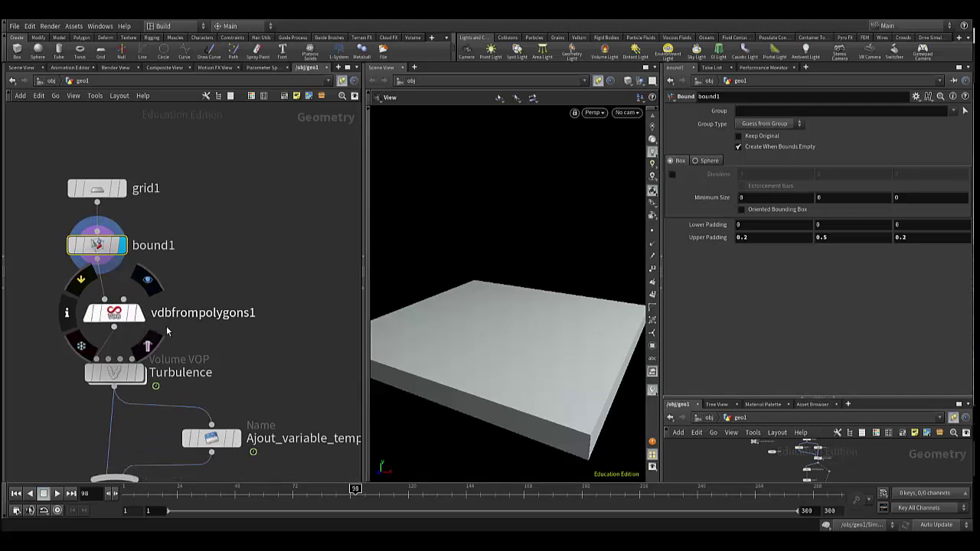
left_click(117, 314)
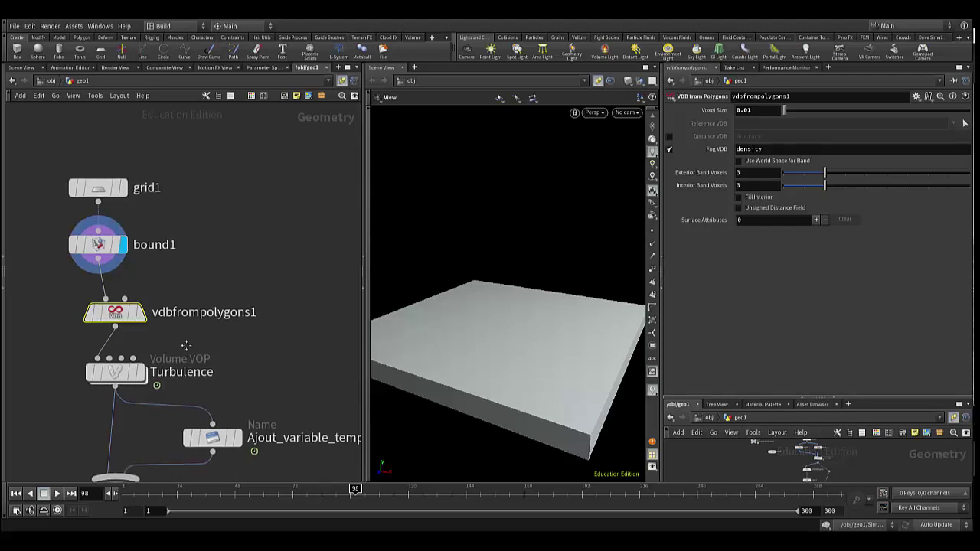
Step: Display vdbfrompolygons1's density fog and orbit to inspect the soft 0.01-voxel slab
middle_click_drag(185, 347, 194, 326)
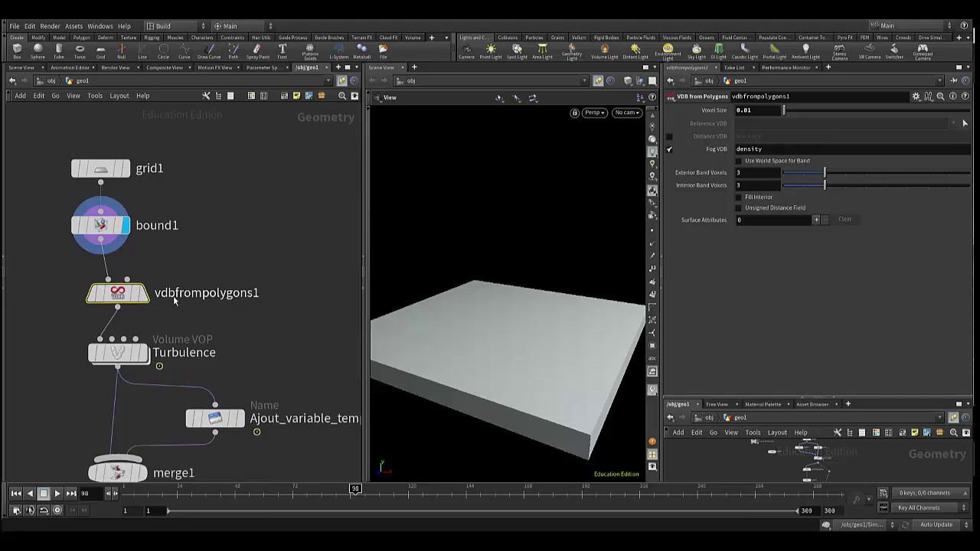
mouse_move(115, 312)
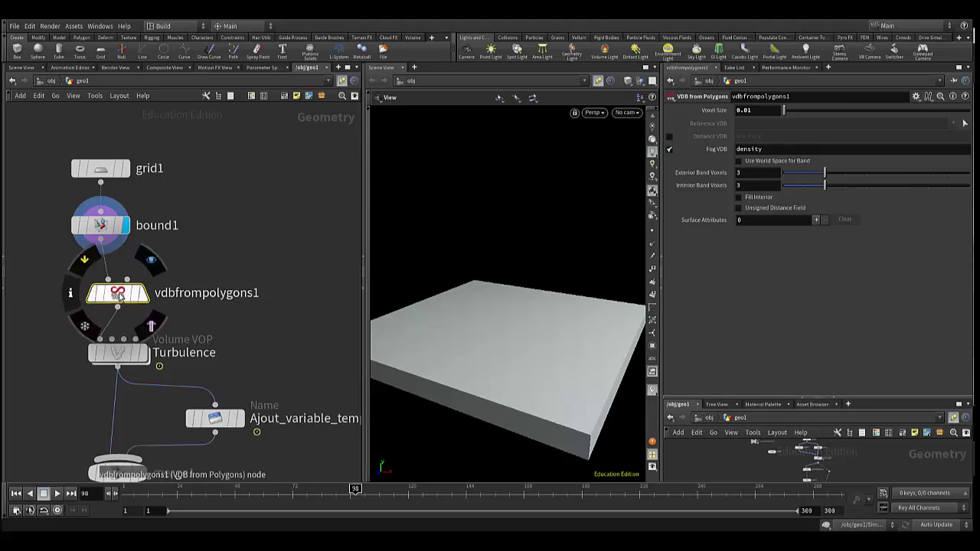
left_click(151, 261)
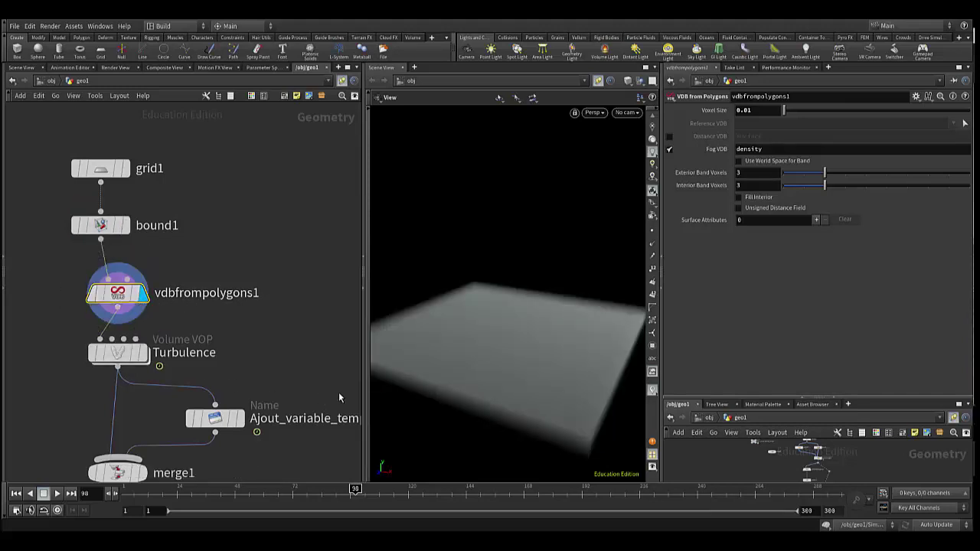
mouse_move(488, 405)
left_mouse_down()
mouse_move(481, 442)
mouse_move(497, 411)
mouse_move(465, 379)
mouse_move(469, 402)
mouse_move(495, 407)
mouse_move(486, 418)
mouse_move(479, 373)
mouse_move(484, 381)
left_mouse_up()
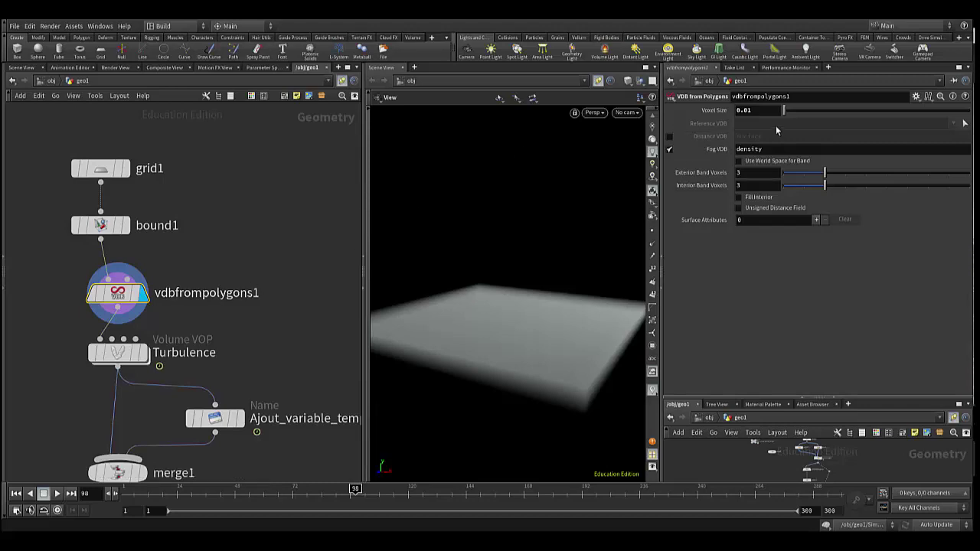
left_click(754, 111)
left_click(670, 137)
left_click(670, 150)
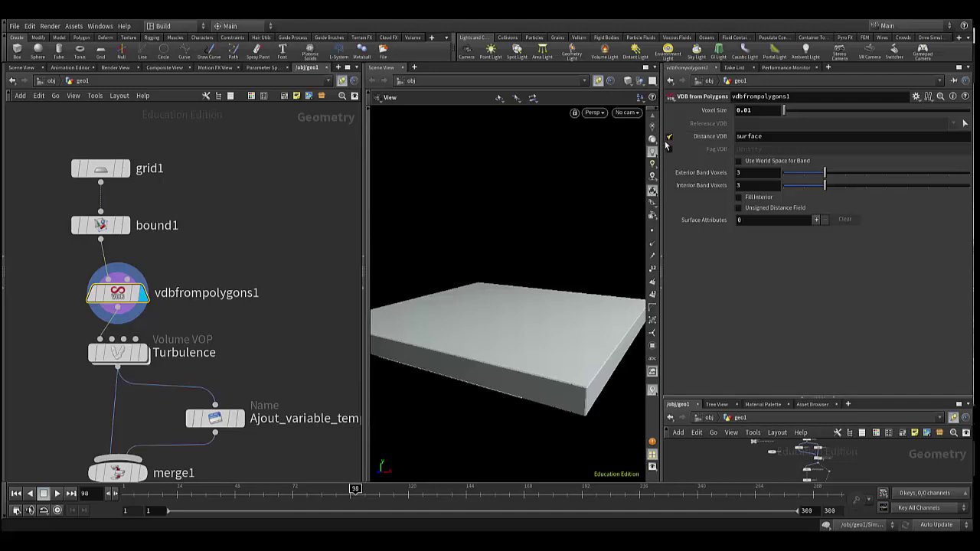
left_click(670, 136)
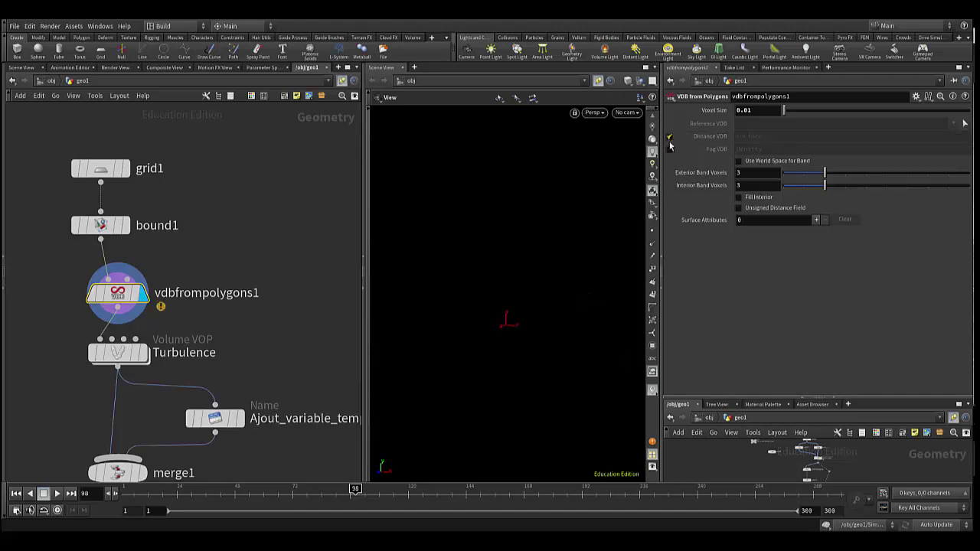
left_click(669, 136)
left_click(669, 136)
left_click(669, 150)
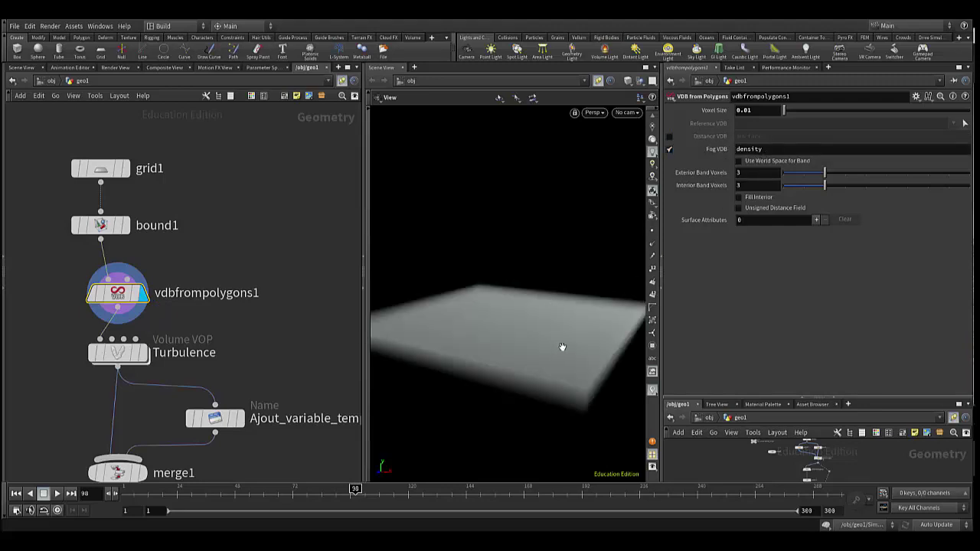
mouse_move(562, 388)
left_mouse_down()
mouse_move(553, 342)
mouse_move(565, 355)
left_mouse_up()
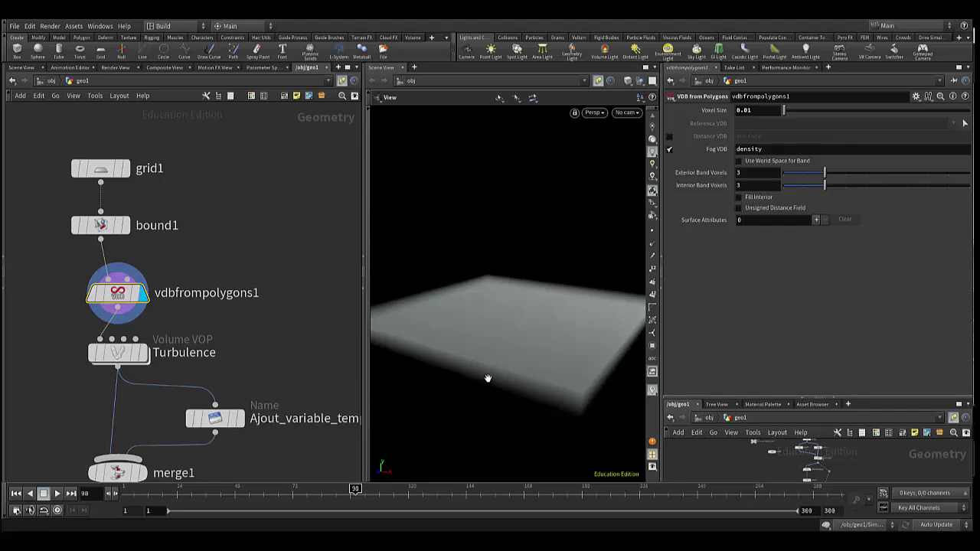
mouse_move(508, 368)
left_mouse_down()
mouse_move(497, 379)
mouse_move(514, 357)
mouse_move(473, 385)
mouse_move(409, 376)
left_mouse_up()
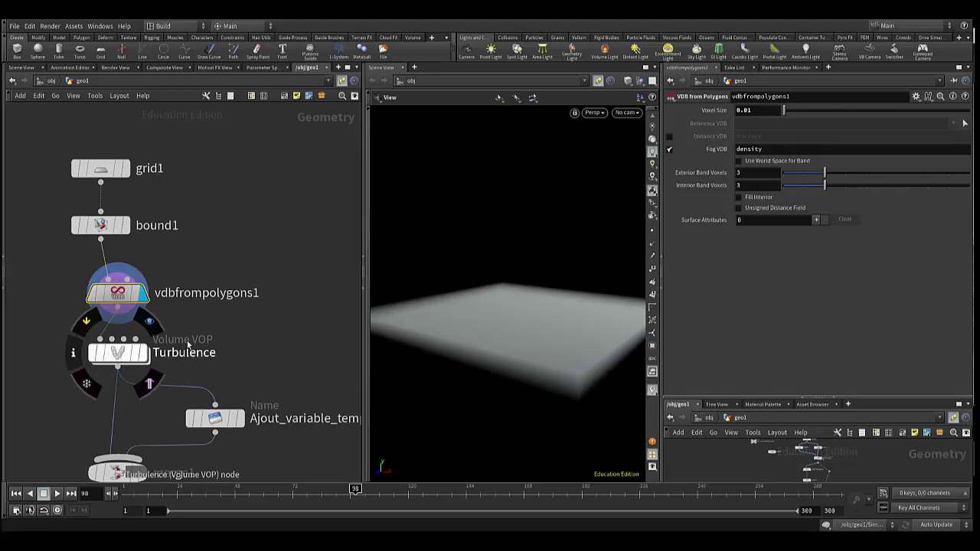
Step: Add a tube1 node to the network, then delete it again
left_click(268, 253)
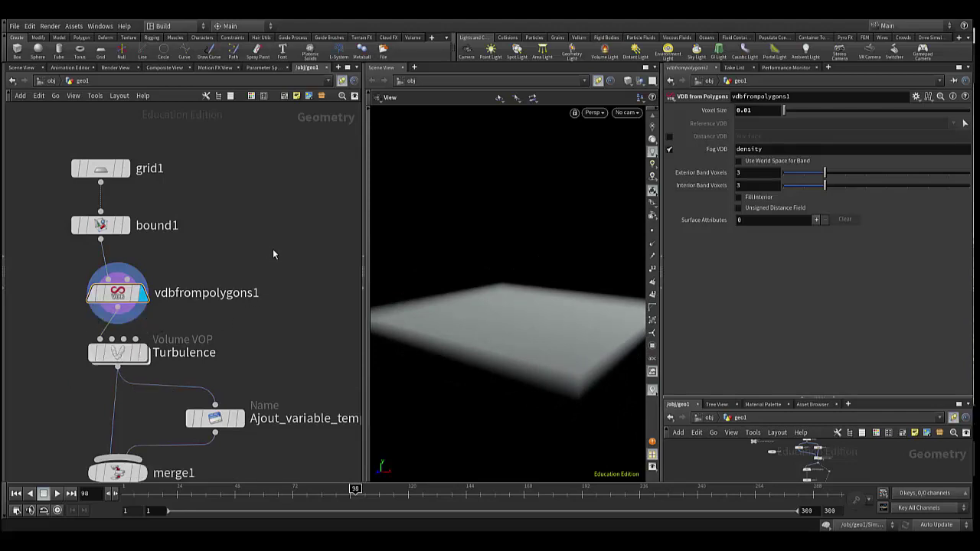
key("Tab")
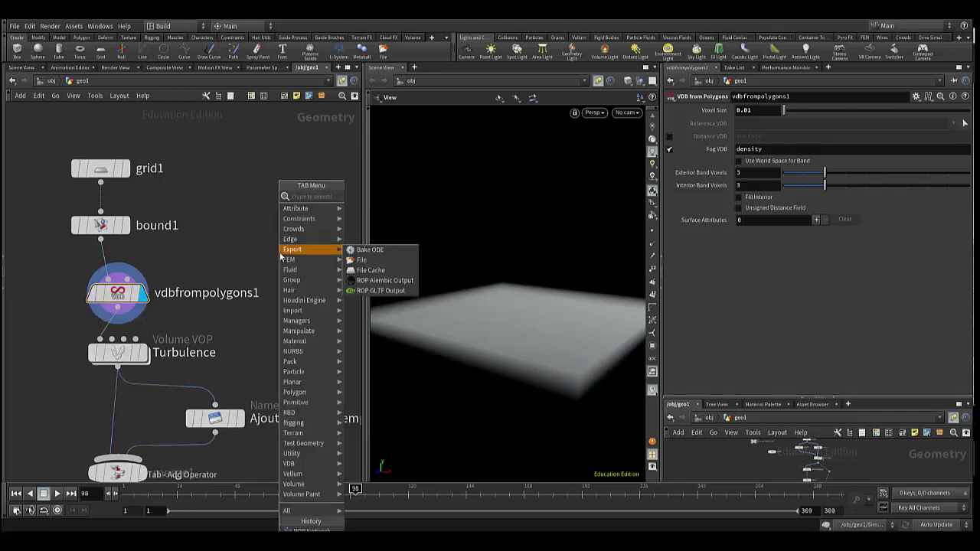
type("tu")
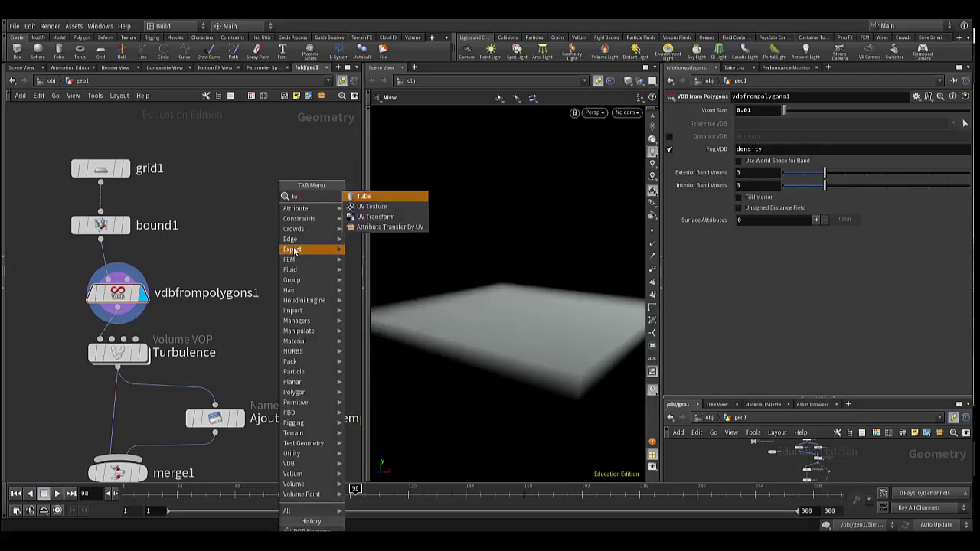
key("Return")
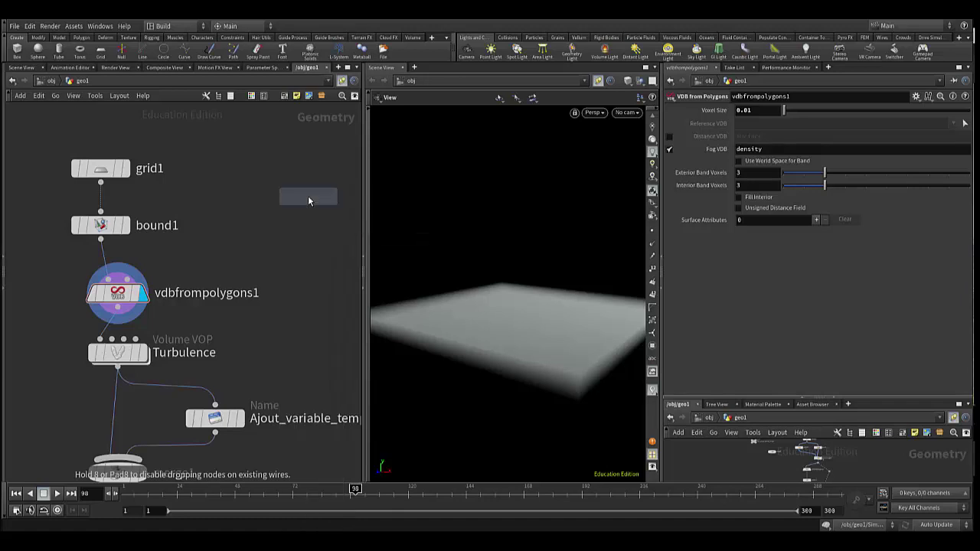
left_click(271, 201)
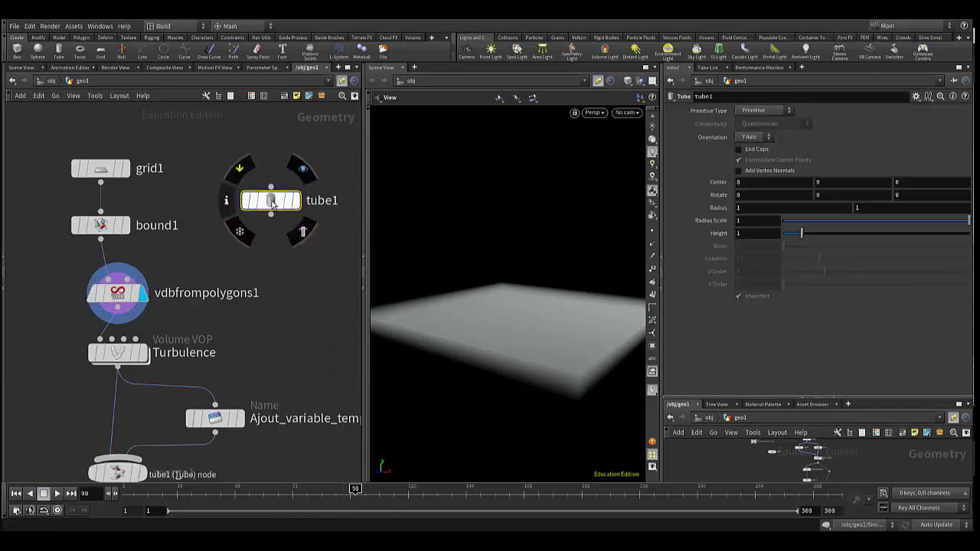
key("Delete")
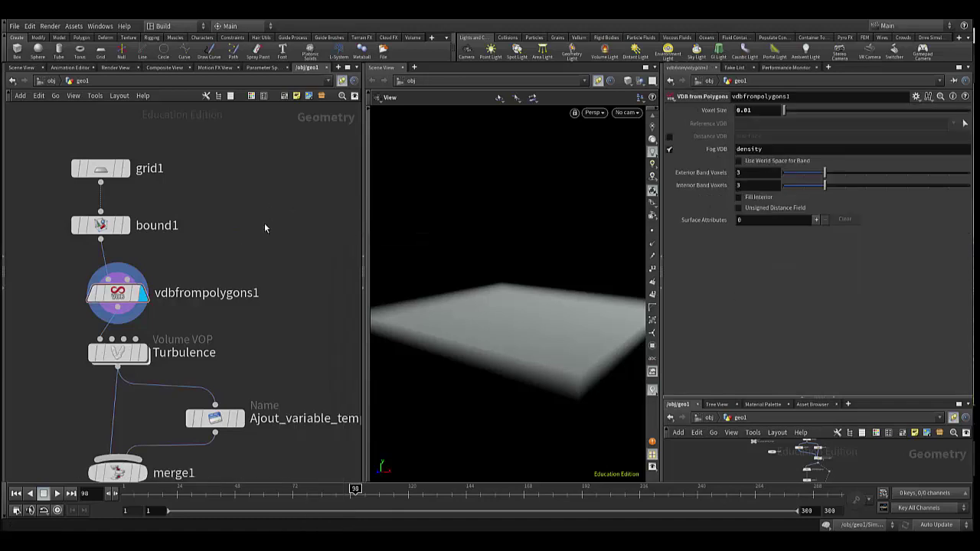
Step: Cancel the node search and select Turbulence to view its Alligator Noise settings
key("Tab")
type("u")
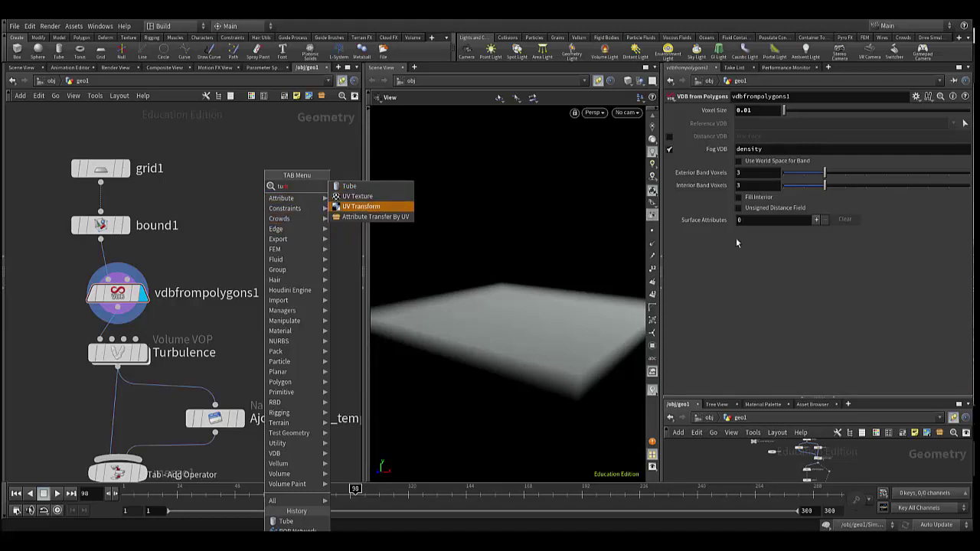
left_click(118, 353)
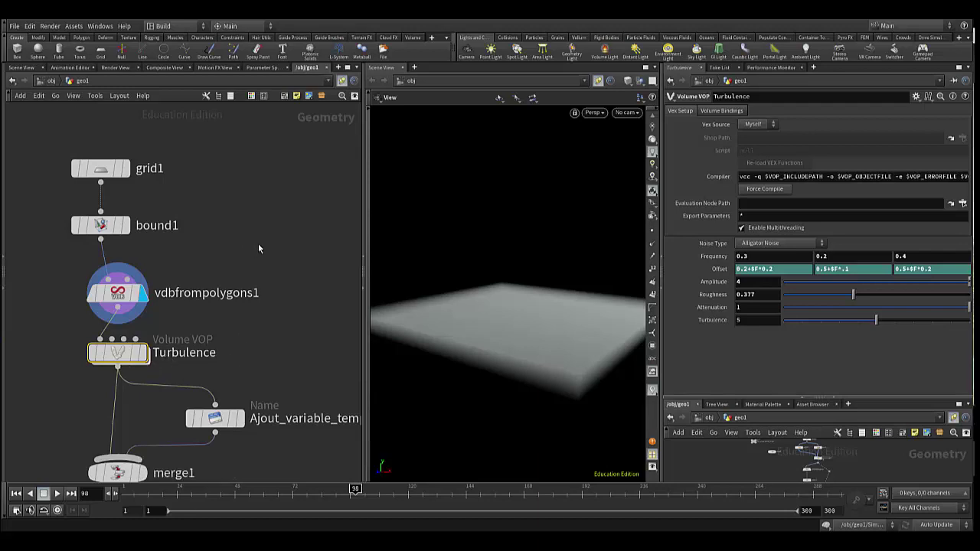
key("Tab")
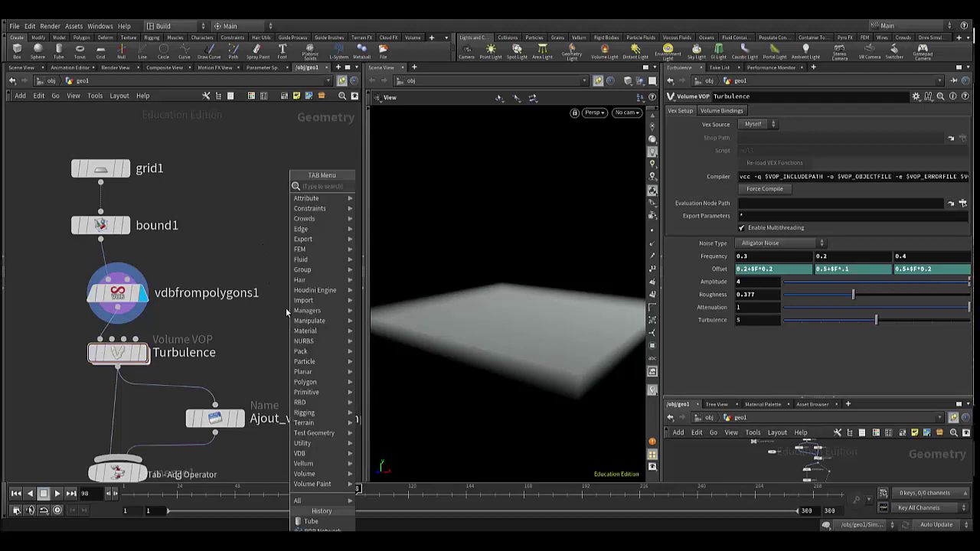
type("vol")
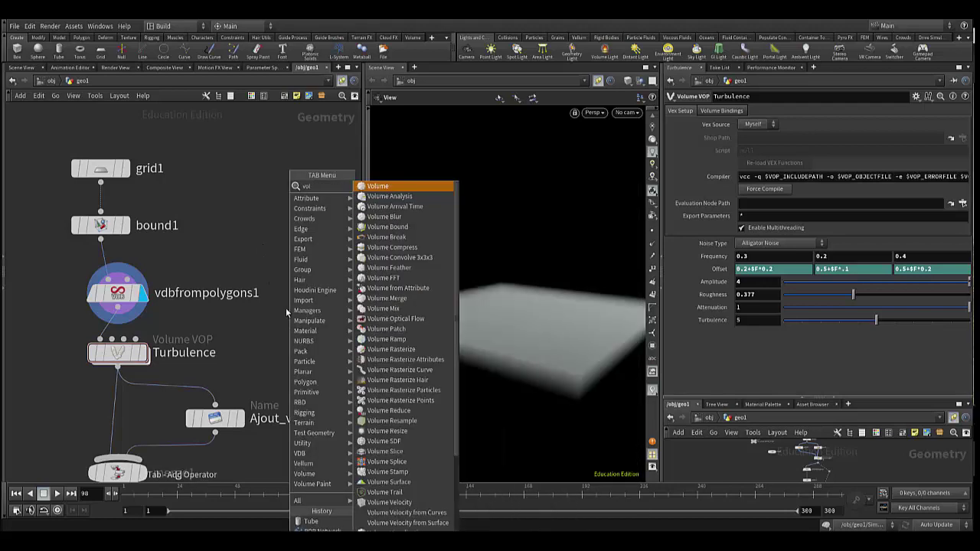
type("ume")
type(" vo")
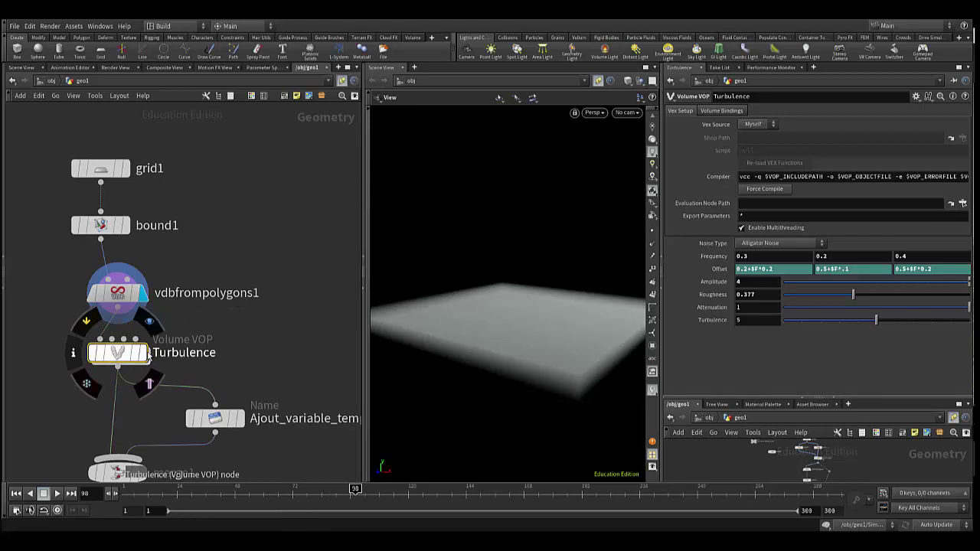
Step: Enter the Turbulence VOP and tidy multiply1, turbnoise1 and volumevopglobal1 positions
double_click(116, 355)
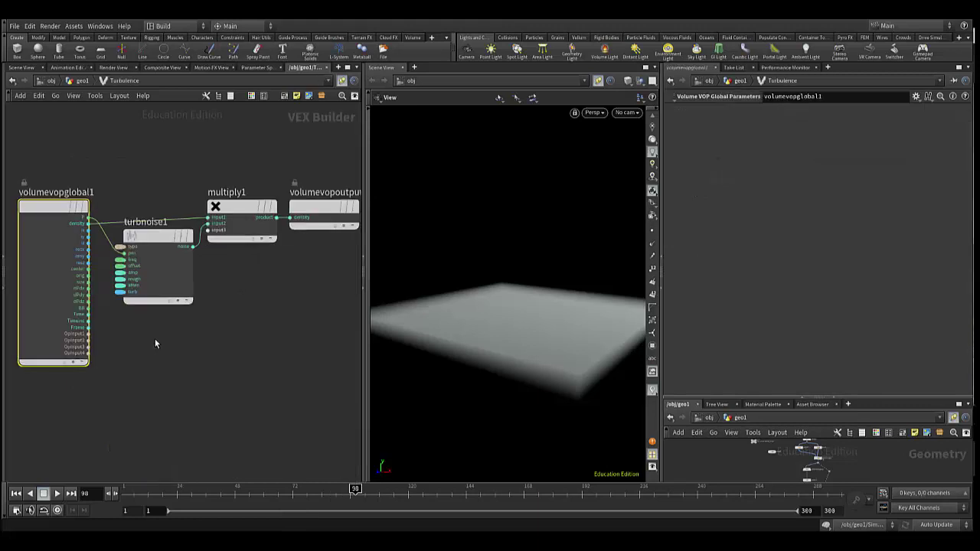
key("h")
mouse_move(241, 281)
left_mouse_down()
mouse_move(243, 299)
mouse_move(230, 250)
left_mouse_up()
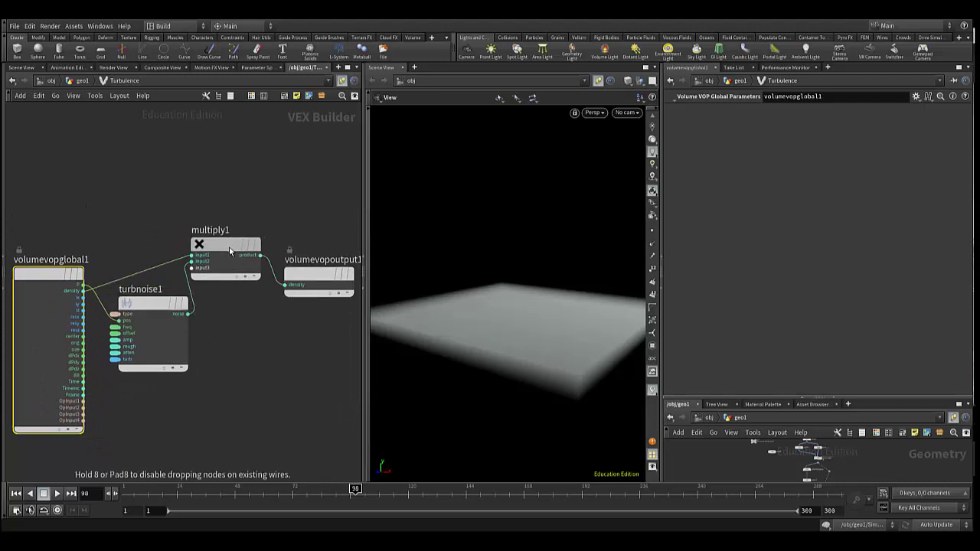
left_click_drag(318, 273, 318, 248)
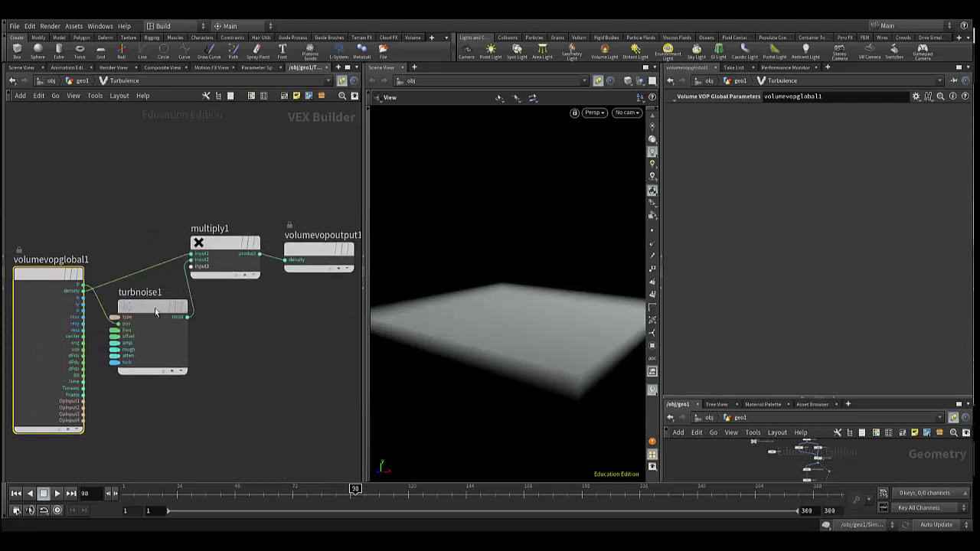
left_click_drag(154, 304, 153, 320)
left_click_drag(50, 287, 47, 272)
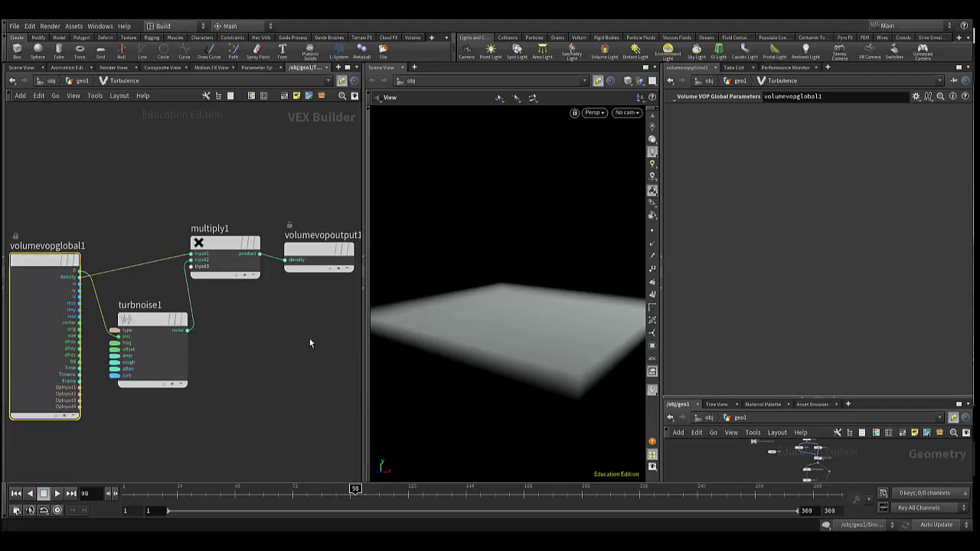
middle_click_drag(309, 342, 299, 378)
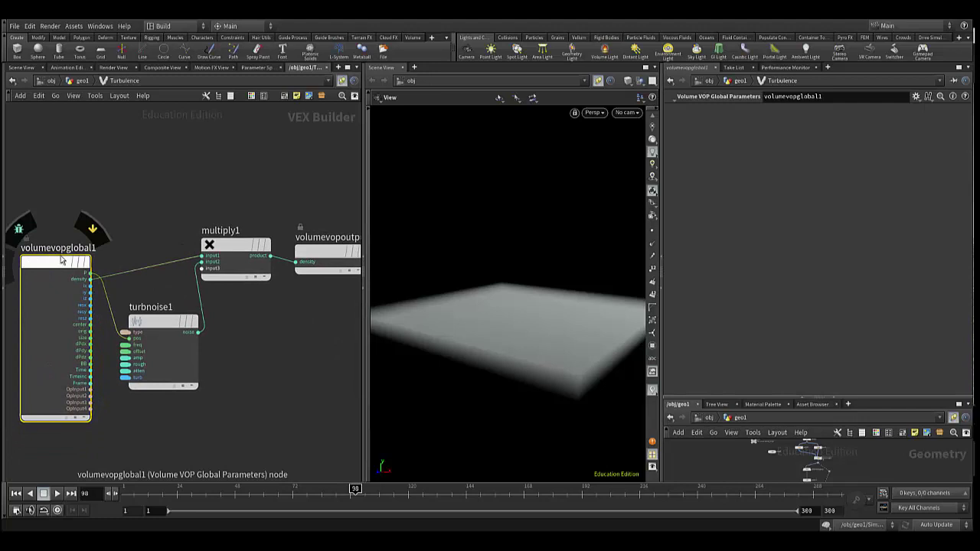
scroll(71, 267, "up", 5)
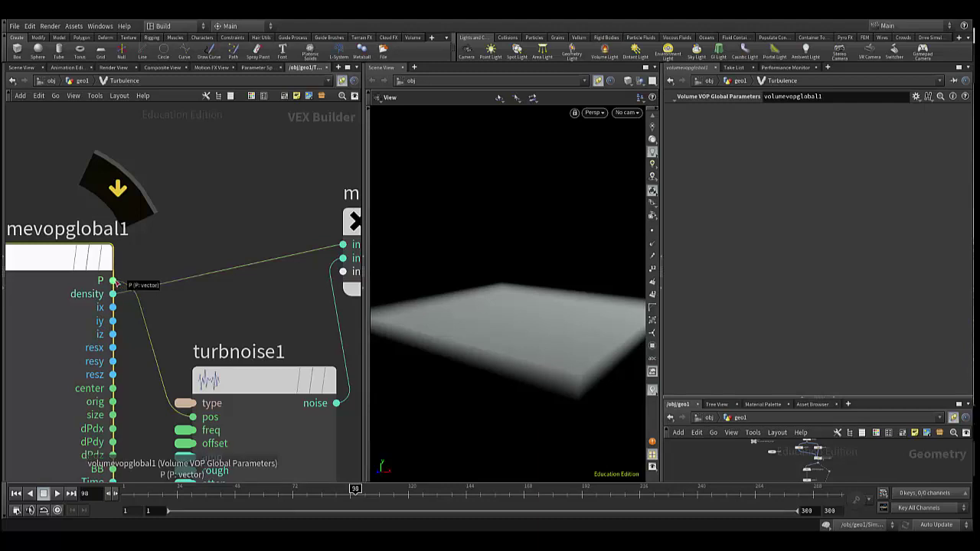
Step: Rewire multiply1's first input from P to volumevopglobal1's density output
left_click_drag(115, 281, 112, 294)
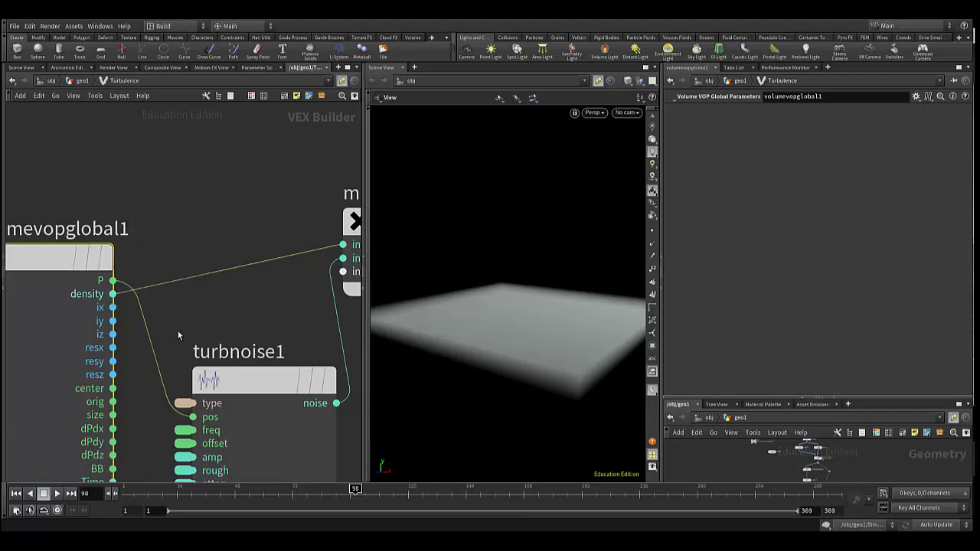
scroll(178, 335, "down", 2)
middle_click_drag(183, 329, 145, 291)
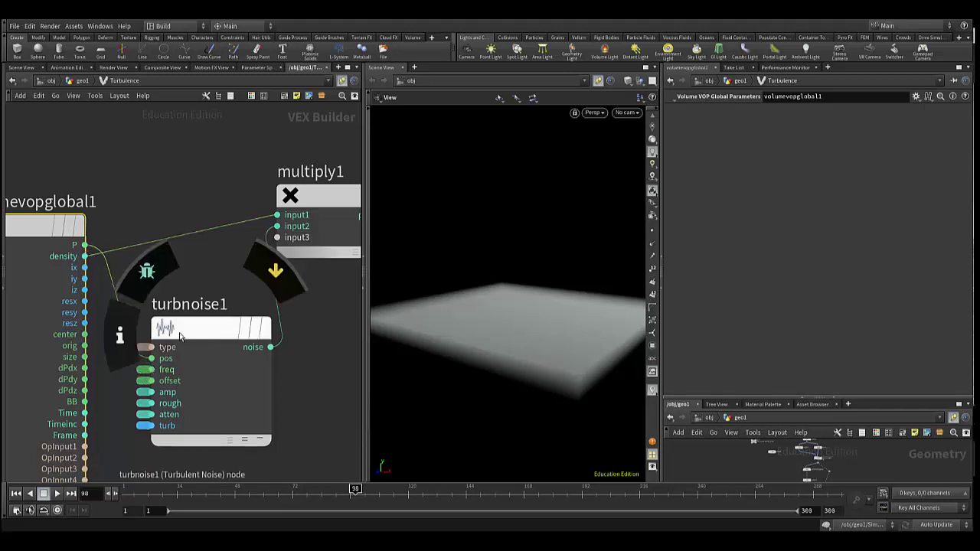
Step: Reposition turbnoise1 and select it to review its noise settings
left_click(175, 189)
key("Tab")
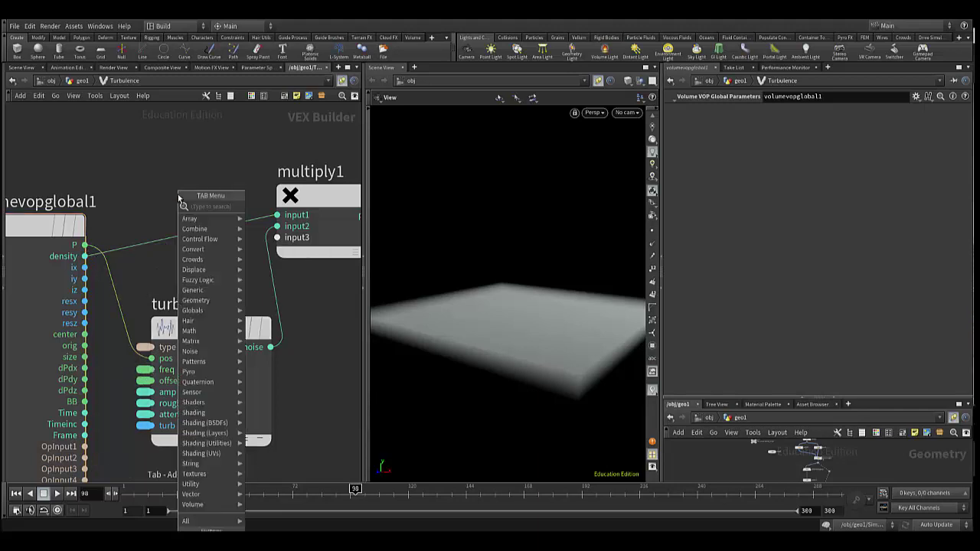
type("tu")
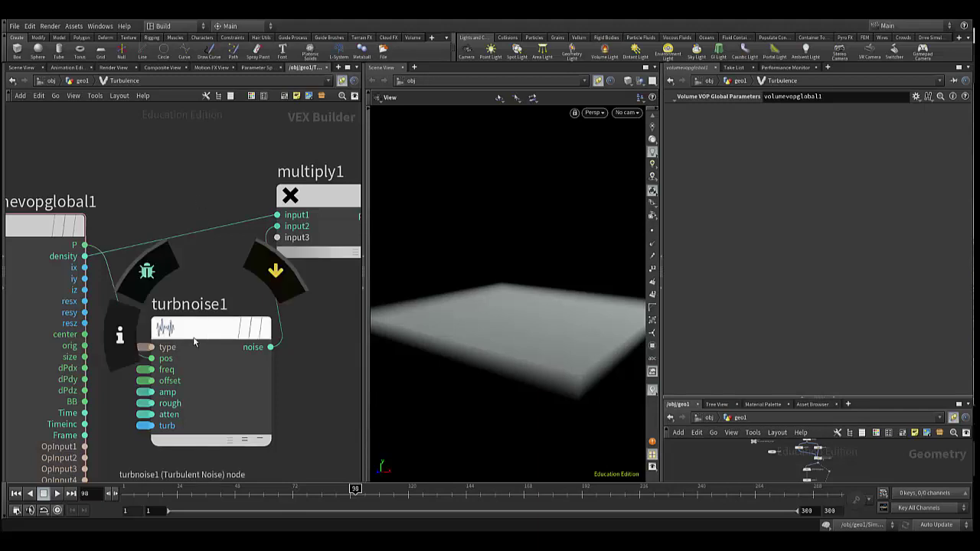
left_click_drag(193, 344, 183, 320)
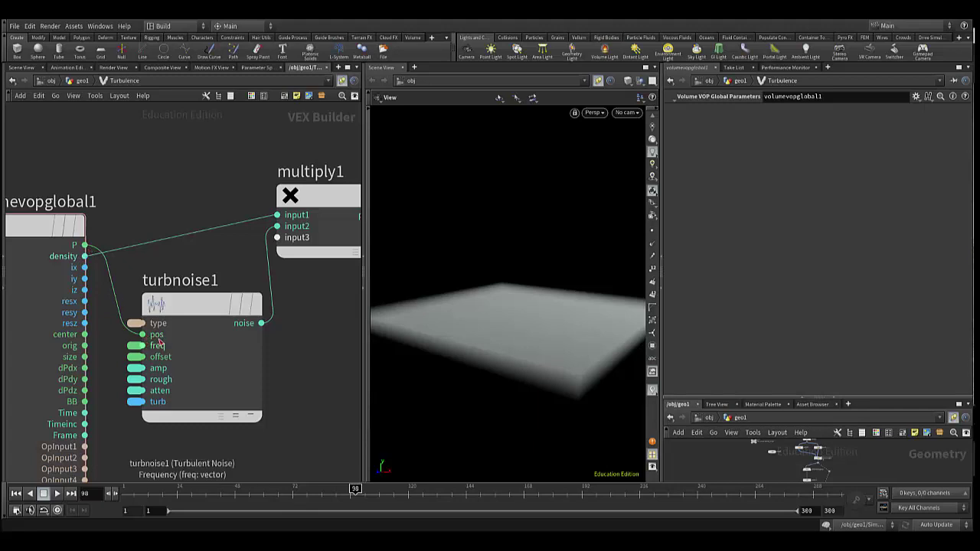
left_click_drag(199, 312, 192, 325)
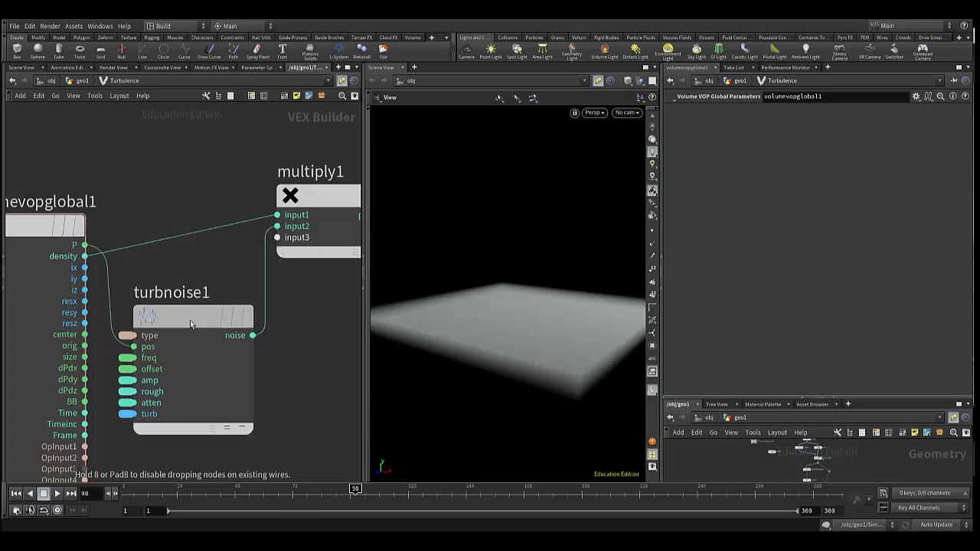
left_click(194, 327)
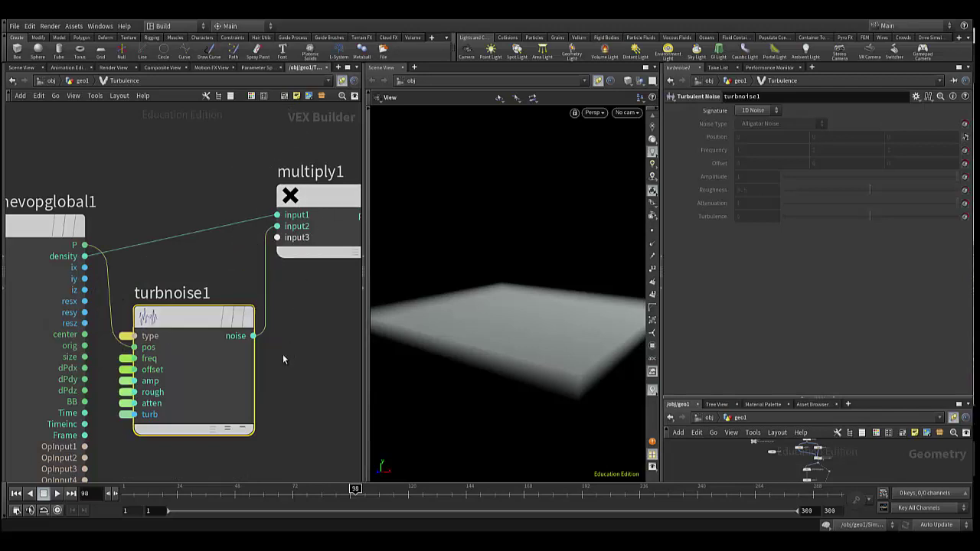
Step: Move volumevopoutput1 into place and return to the geo1 network
mouse_move(282, 361)
middle_mouse_down()
mouse_move(228, 375)
mouse_move(236, 389)
middle_mouse_up()
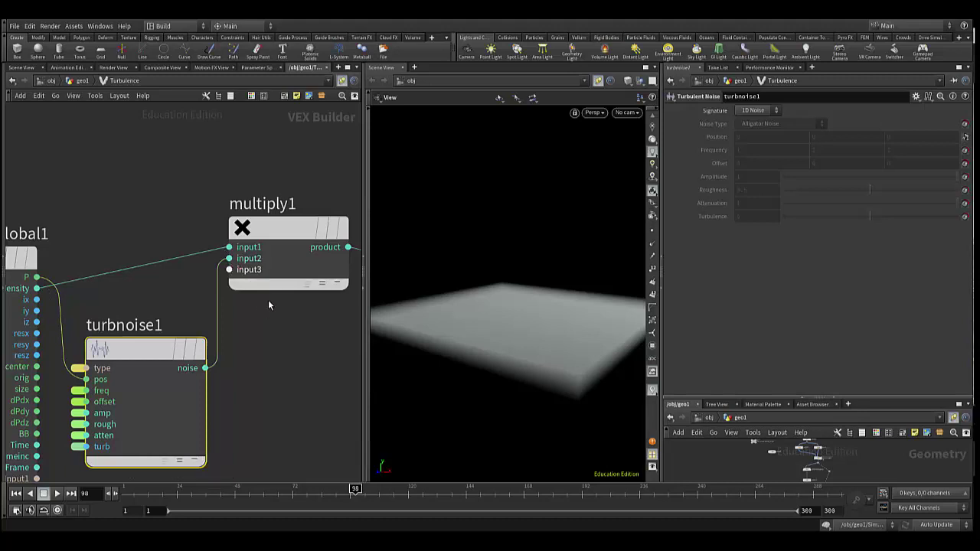
left_click(271, 348)
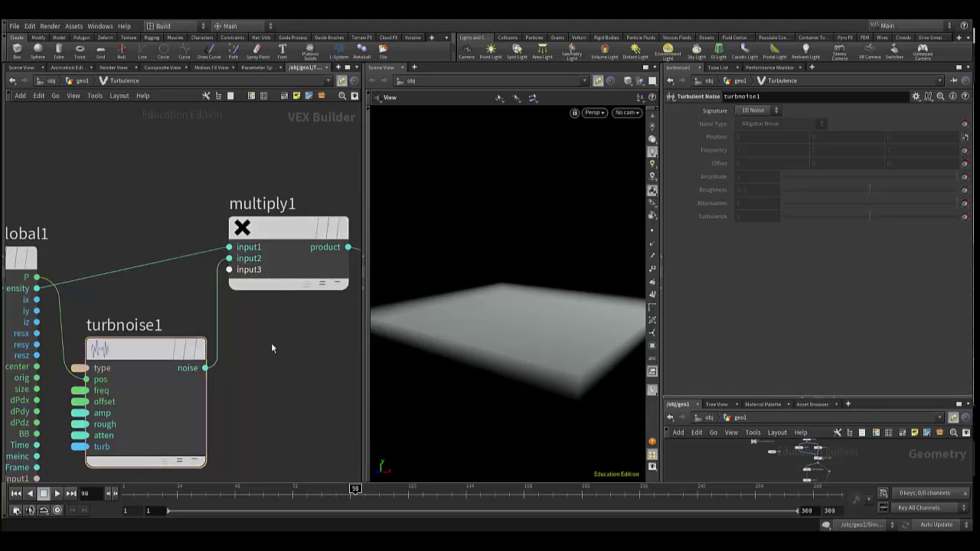
key("Tab")
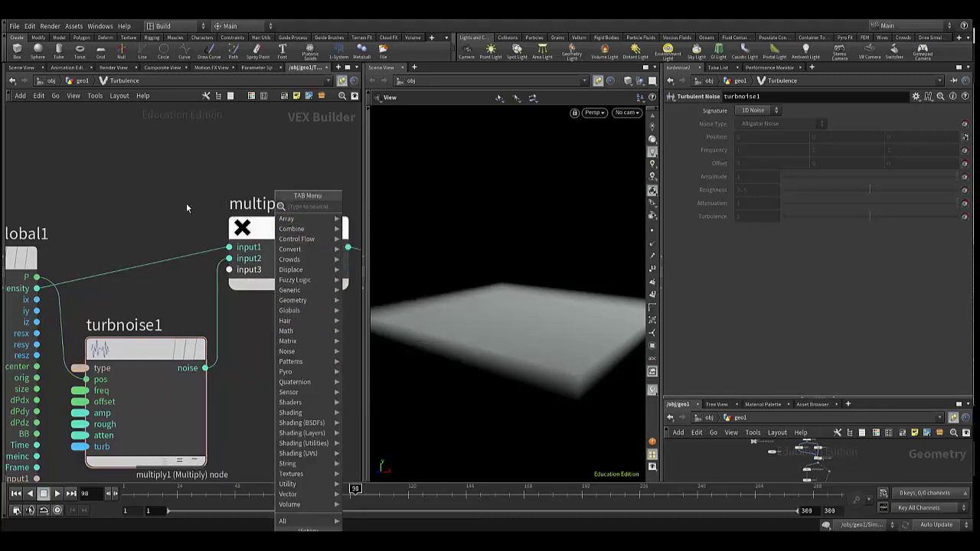
key("Escape")
middle_click_drag(288, 356, 179, 376)
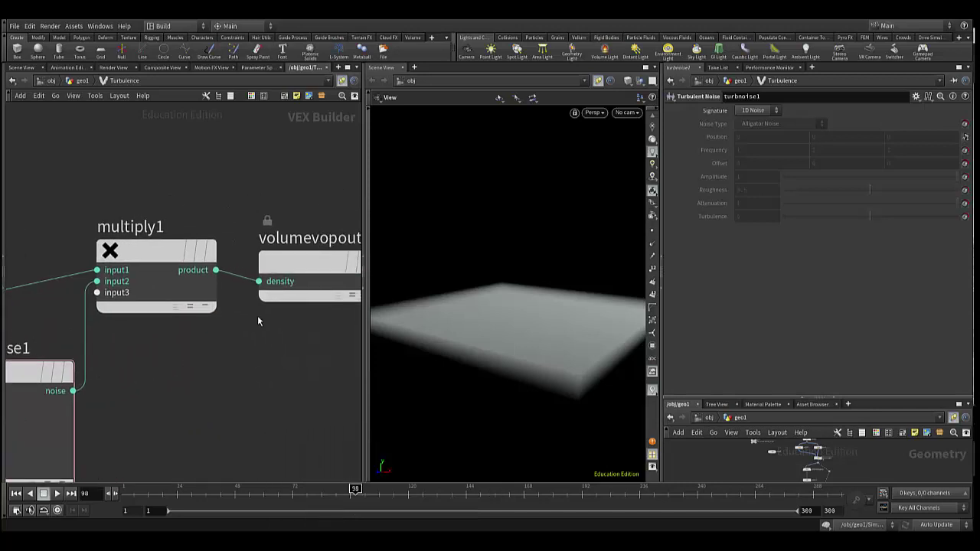
middle_click_drag(241, 361, 210, 324)
left_click_drag(240, 273, 253, 260)
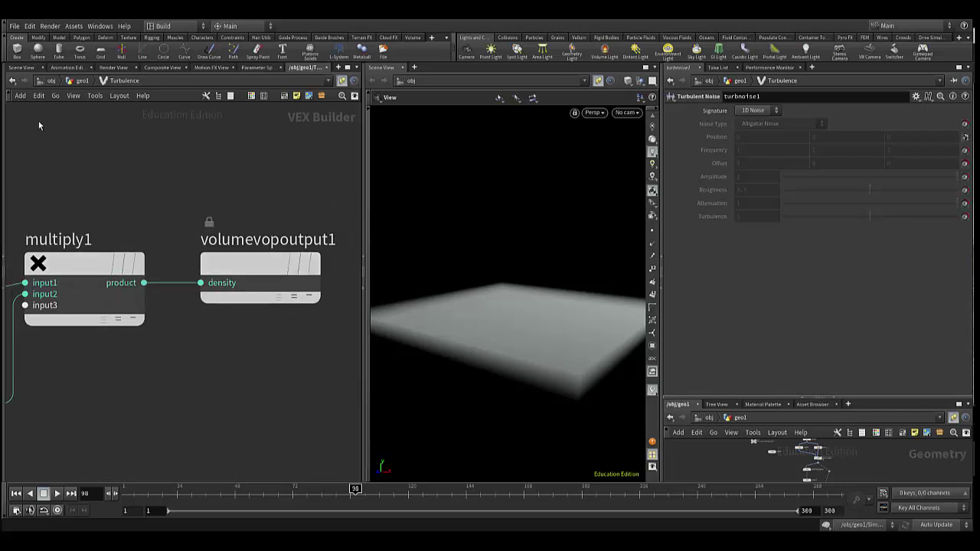
left_click(80, 81)
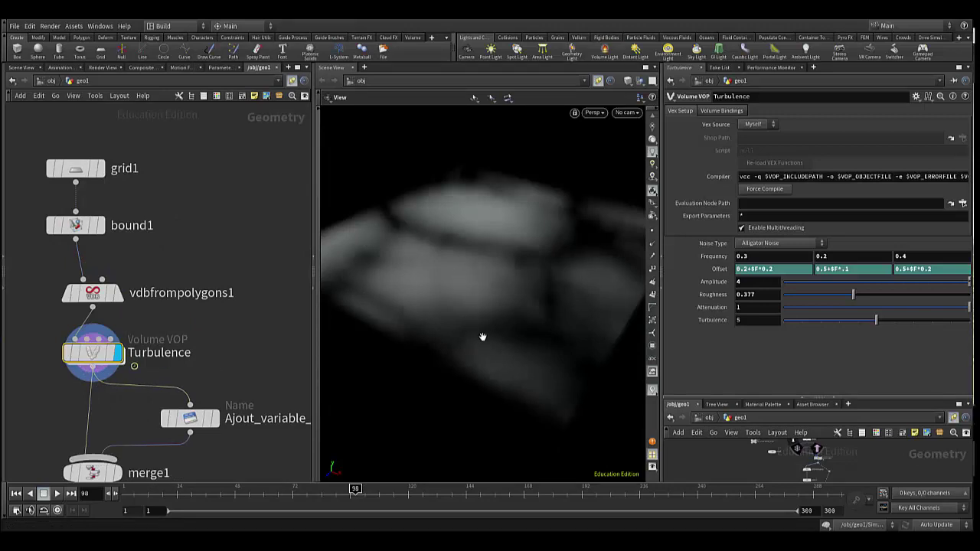
middle_click_drag(479, 361, 488, 379)
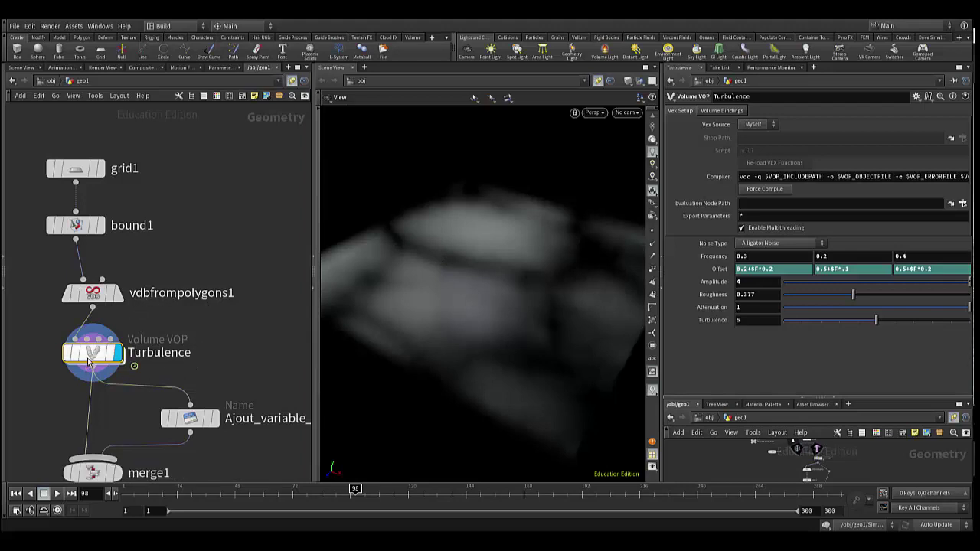
mouse_move(92, 354)
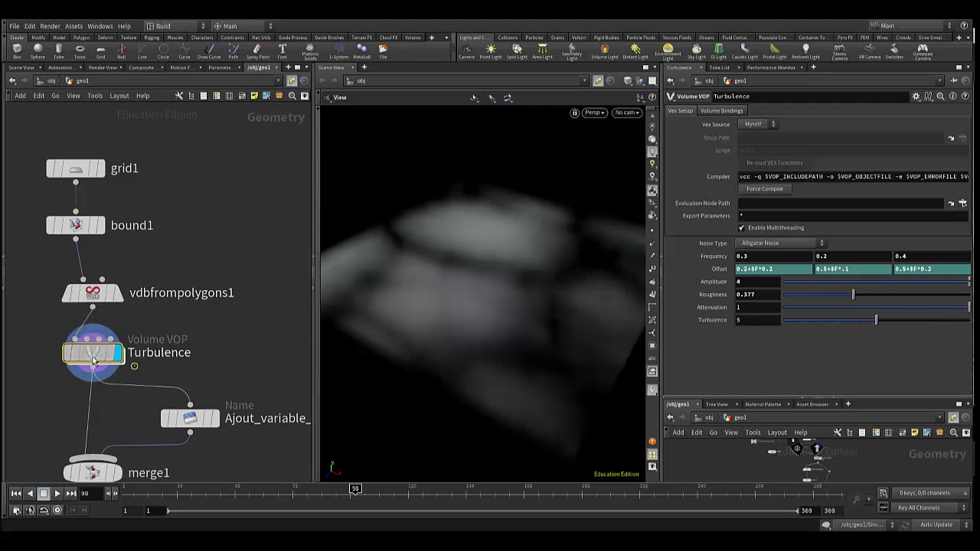
double_click(92, 358)
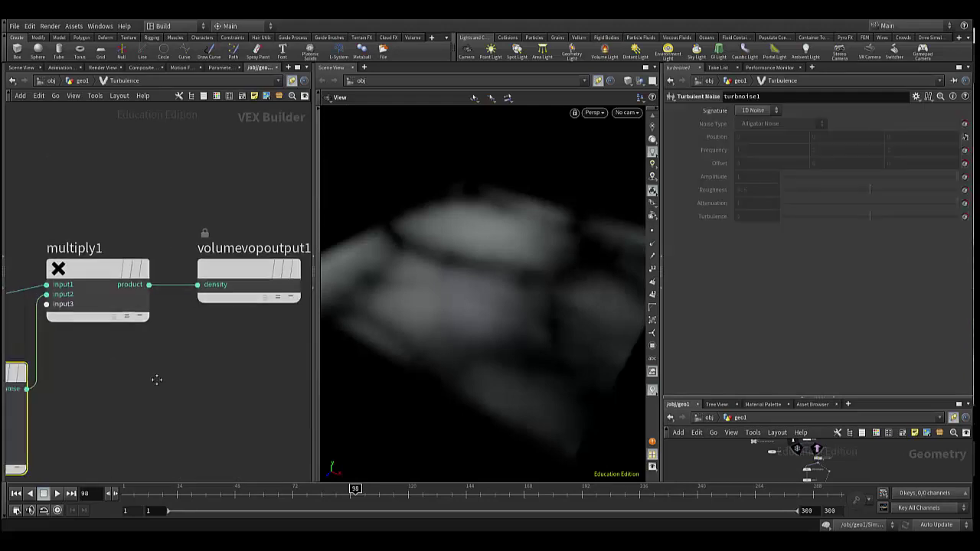
middle_click_drag(92, 361, 261, 376)
scroll(230, 383, "down", 2)
middle_click_drag(181, 392, 242, 316)
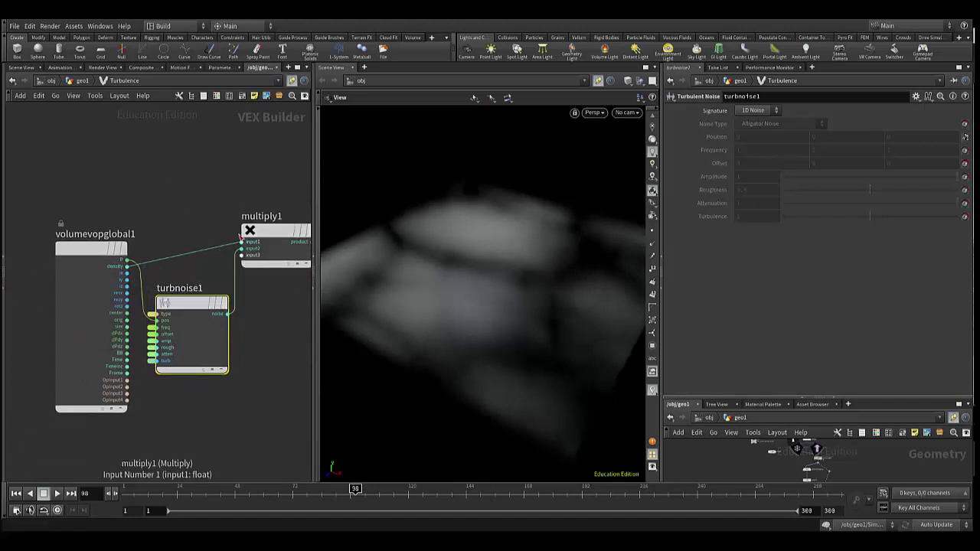
left_click(80, 83)
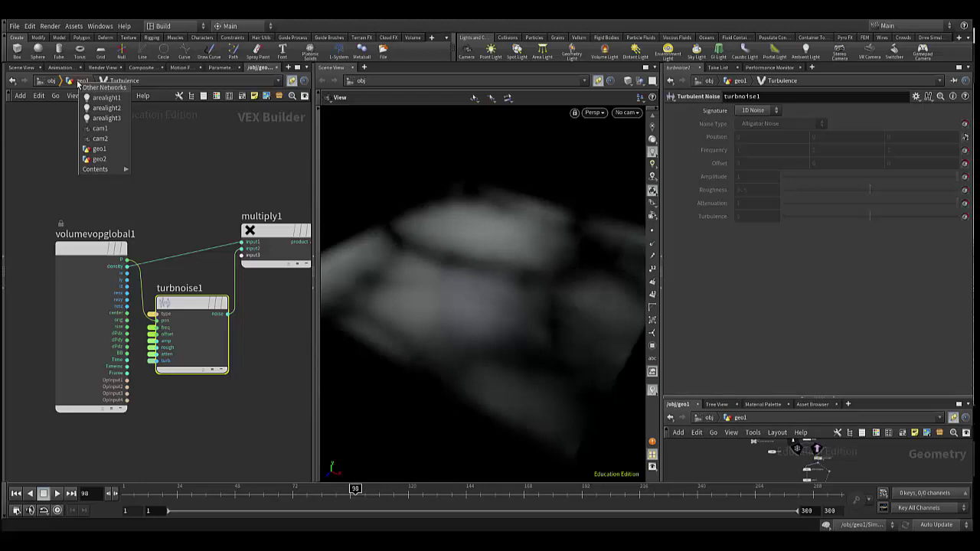
left_click(77, 83)
left_click(78, 81)
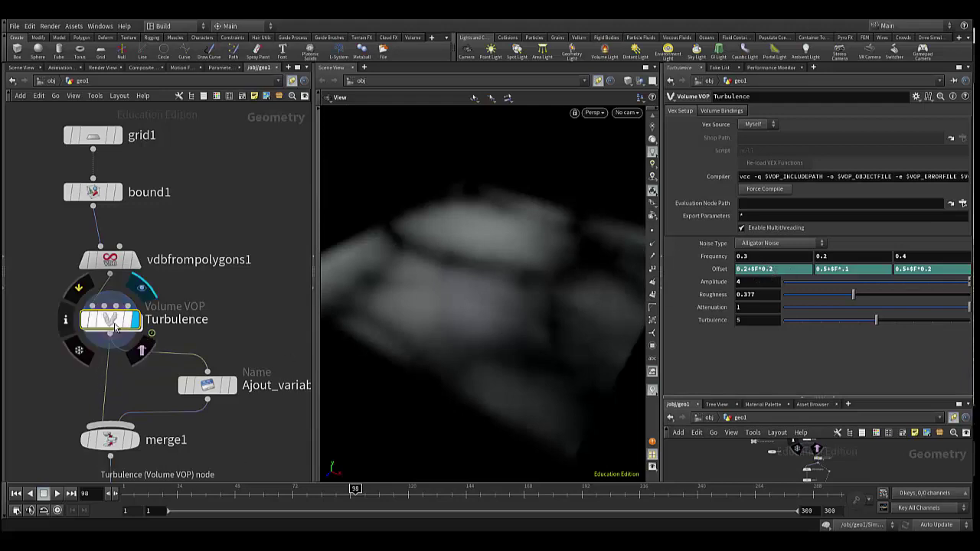
Step: Enter Turbulence, reposition volumevopglobal1 and turbnoise1, and undo Create Input Parameters to restore turbnoise2
mouse_move(111, 320)
double_click(112, 324)
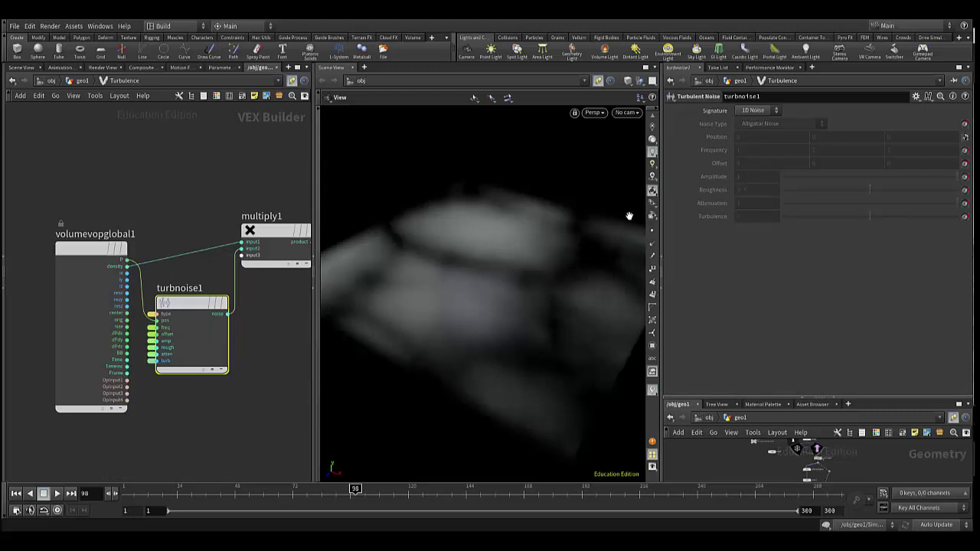
left_click_drag(99, 265, 55, 264)
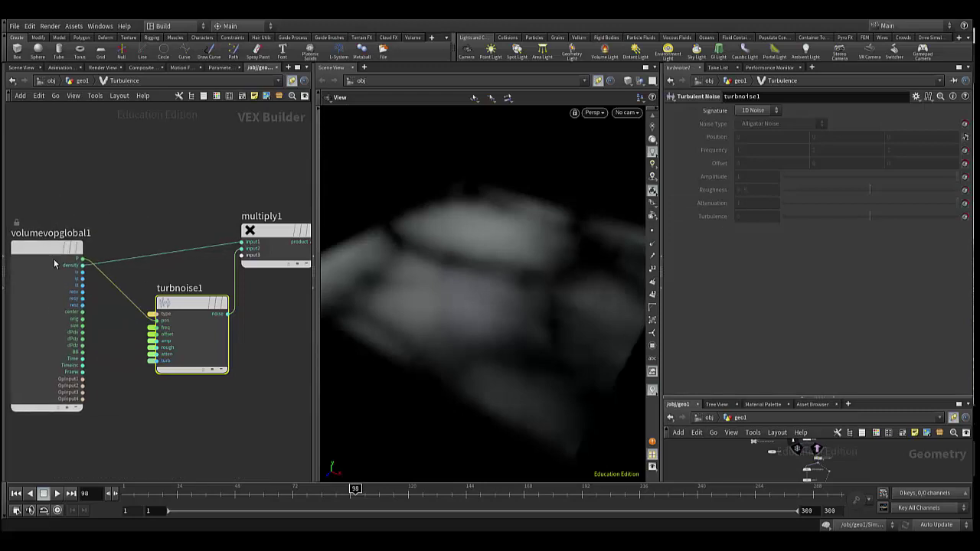
left_click_drag(193, 310, 165, 296)
scroll(170, 327, "up", 3)
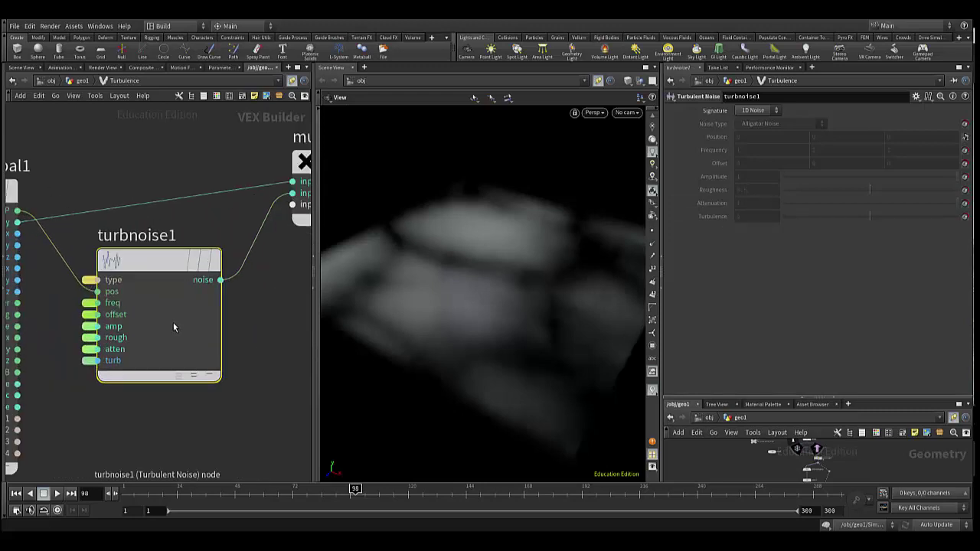
mouse_move(192, 303)
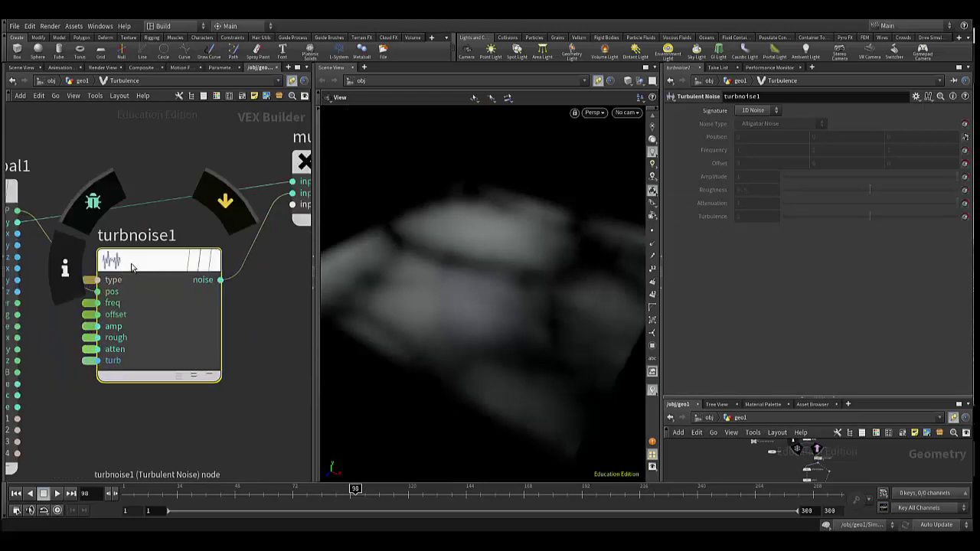
right_click(131, 267)
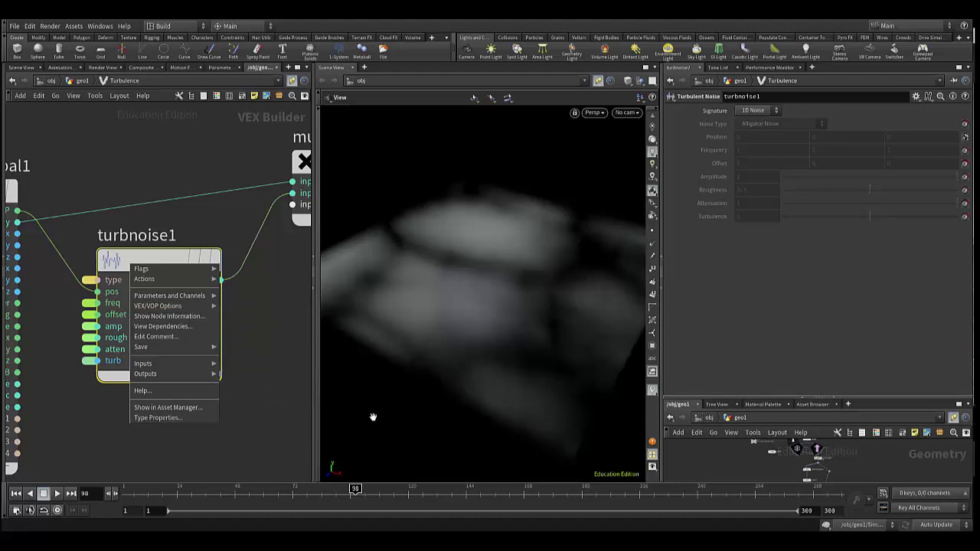
key("ctrl+z")
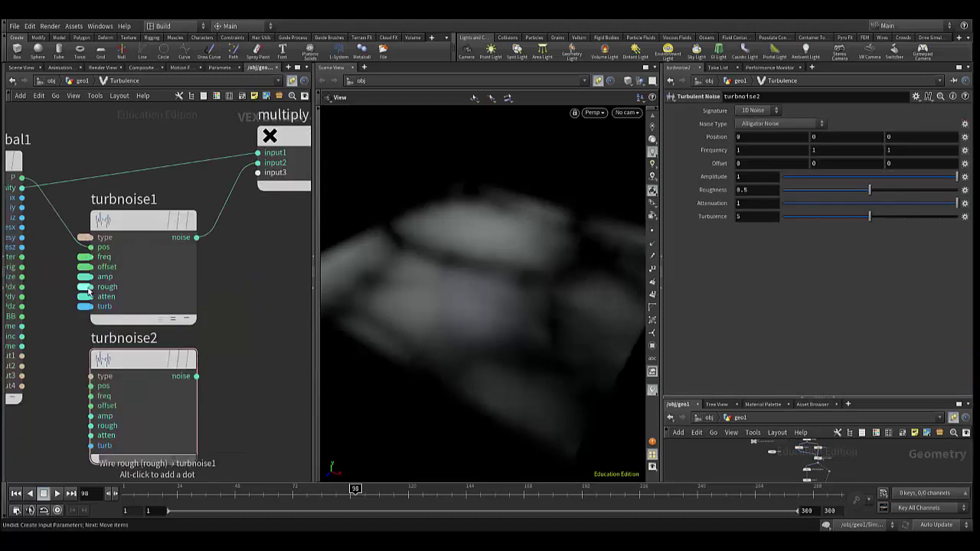
mouse_move(142, 361)
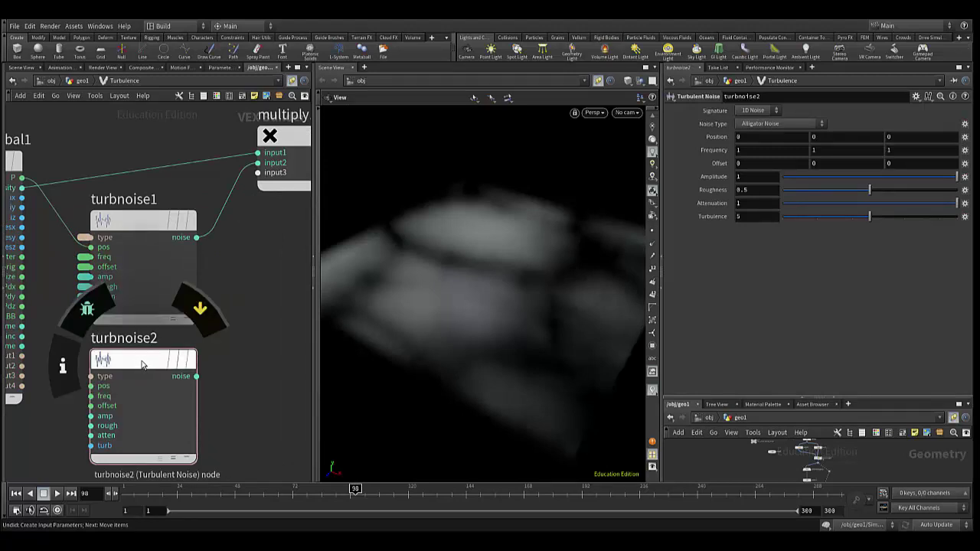
Step: Create input parameters on turbnoise2, then delete turbnoise2 and go back to geo1
right_click(142, 364)
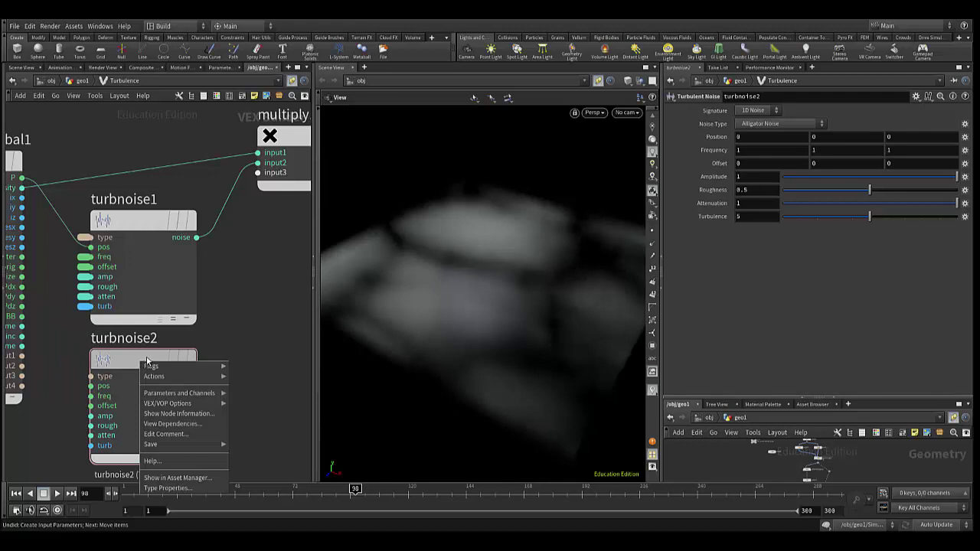
mouse_move(168, 404)
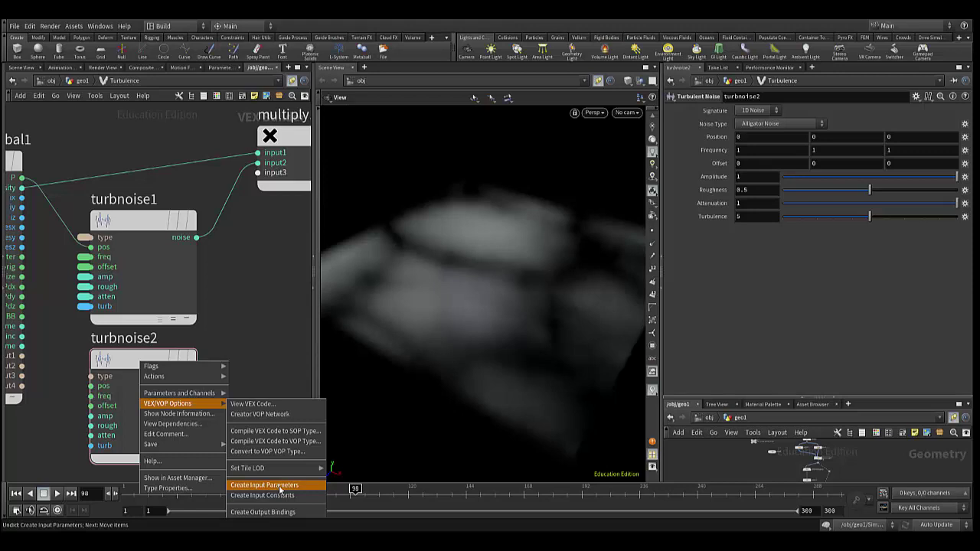
left_click(280, 486)
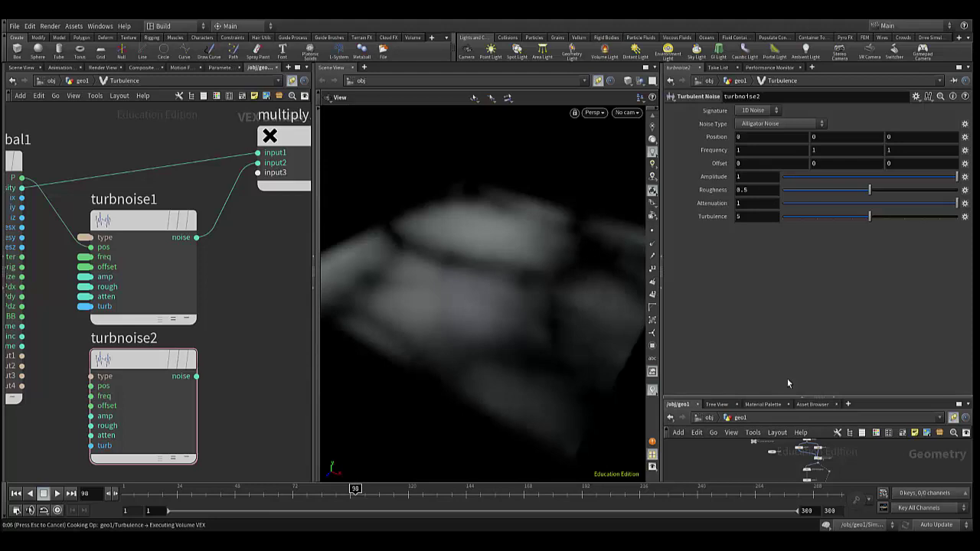
key("ctrl+y")
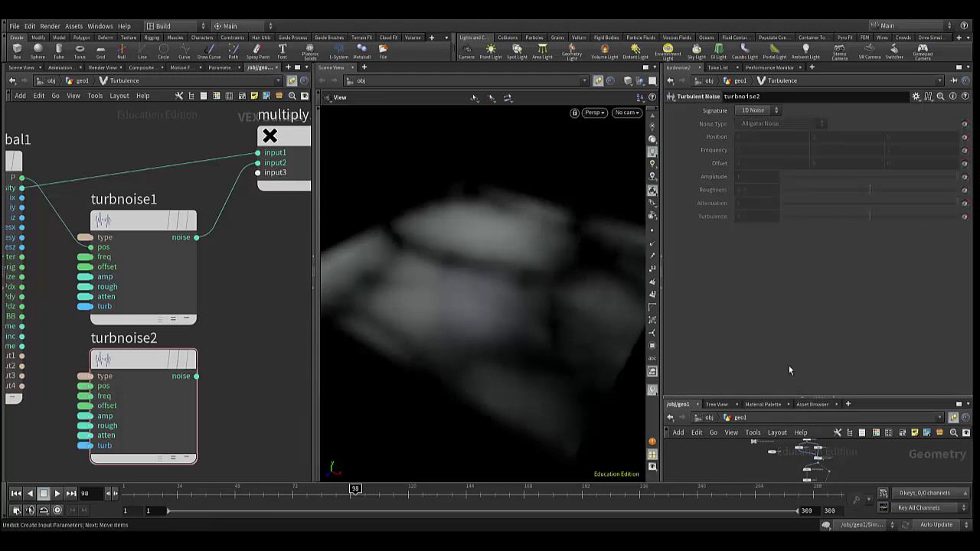
mouse_move(143, 363)
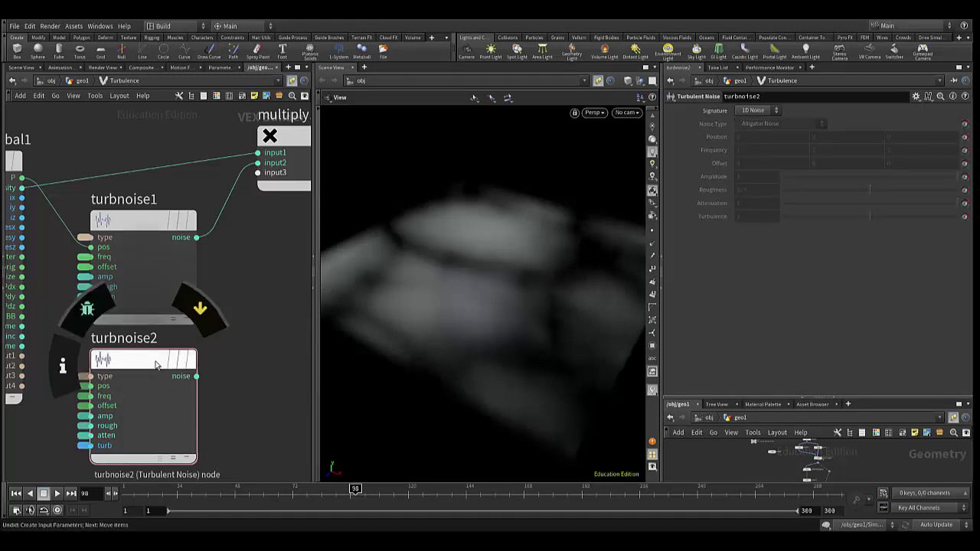
left_click_drag(157, 365, 144, 360)
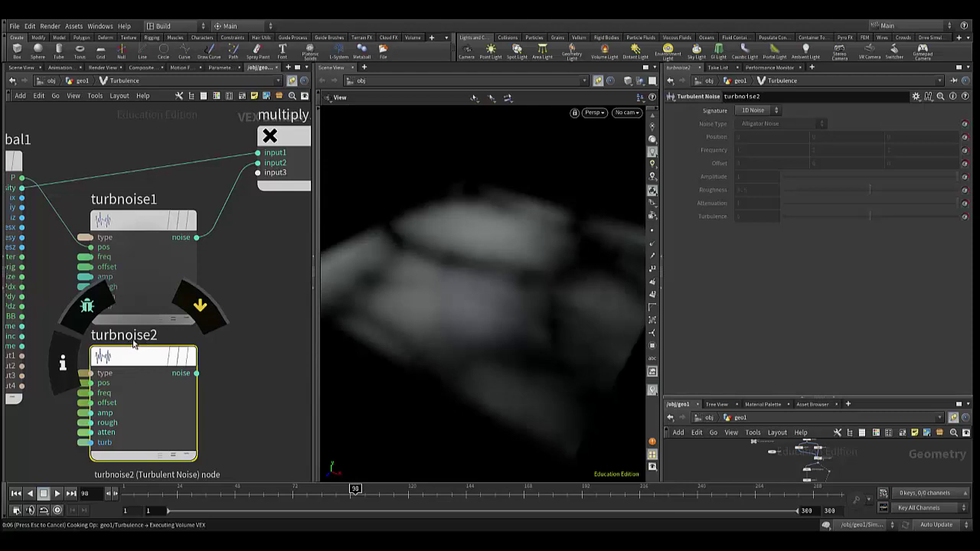
key("Delete")
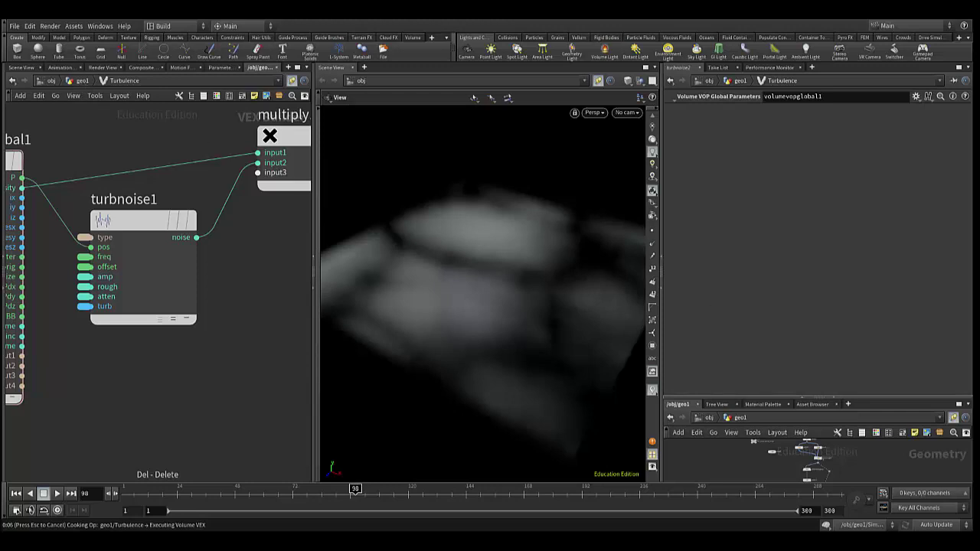
key("ctrl+z")
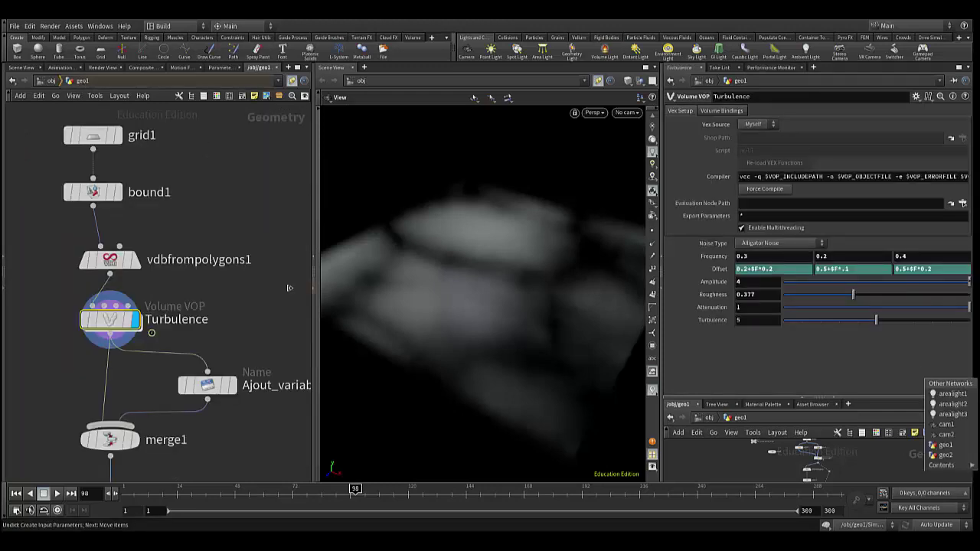
Step: Review the Noise Type list keeping Alligator Noise, then jump to frame 121
left_click(111, 325)
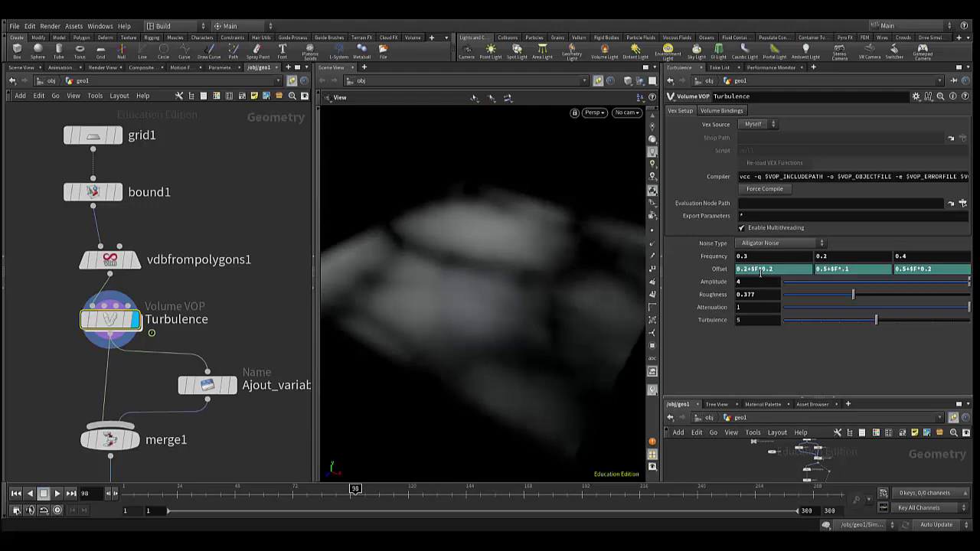
left_click(741, 244)
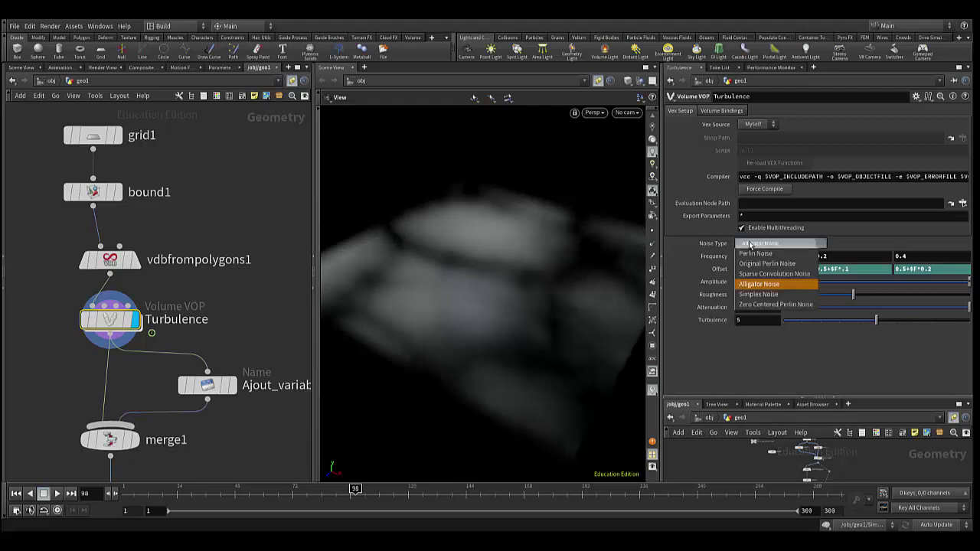
left_click(691, 258)
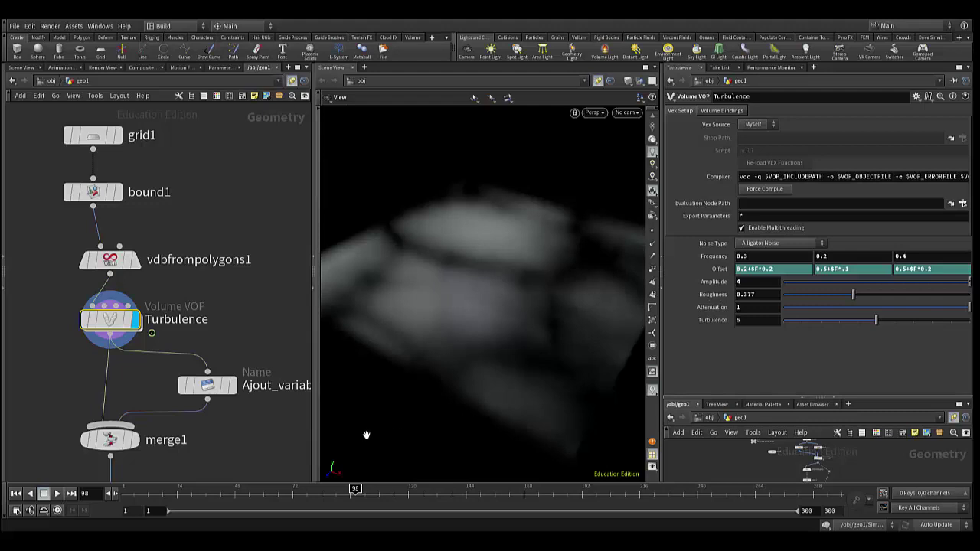
left_click(410, 489)
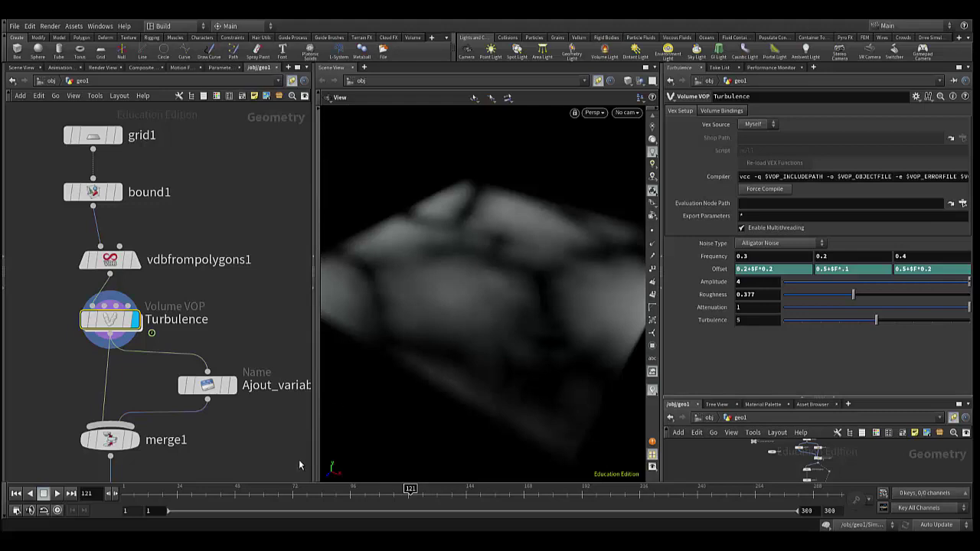
Step: Pan down the tornado branch and display filecache1's cached smoke
middle_click_drag(262, 446, 189, 267)
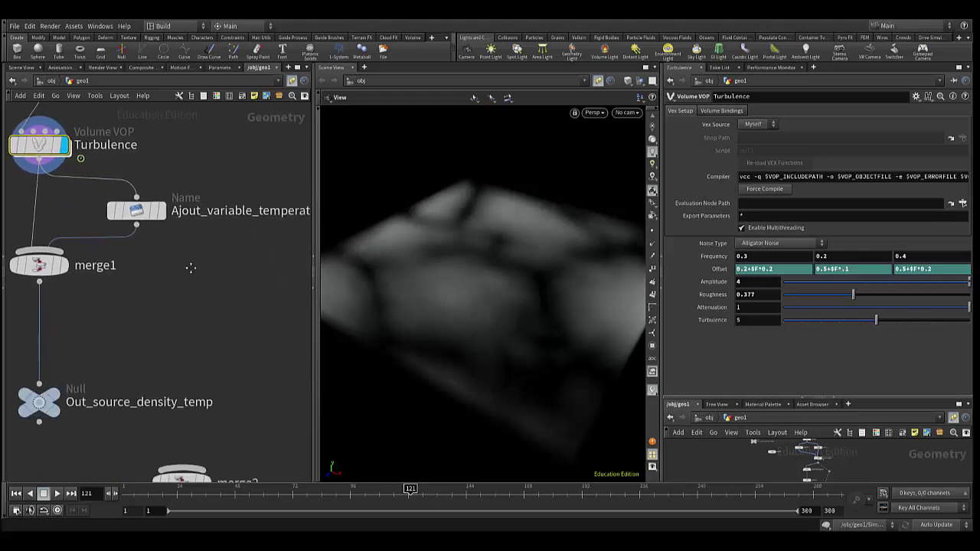
scroll(242, 358, "down", 3)
middle_click_drag(252, 416, 147, 274)
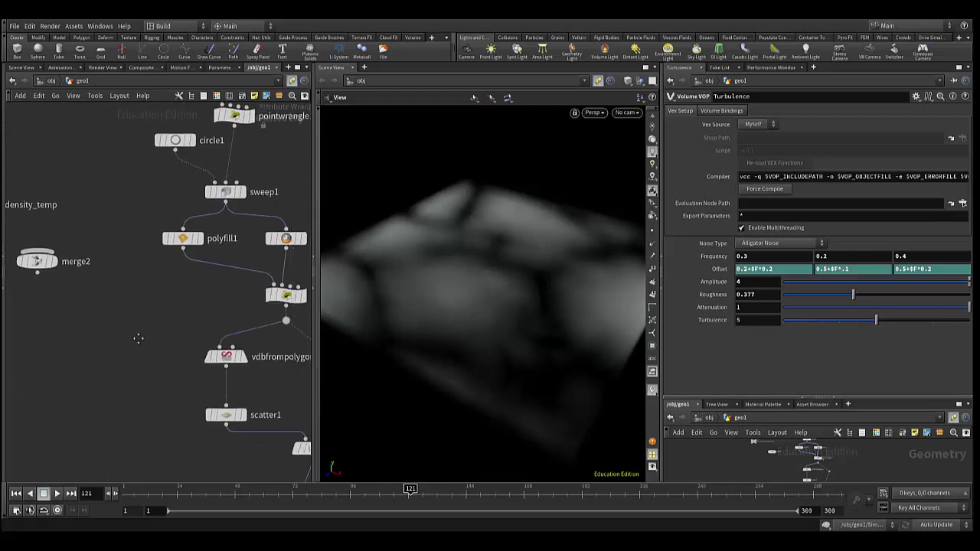
mouse_move(138, 340)
middle_mouse_down()
mouse_move(100, 311)
mouse_move(92, 196)
middle_mouse_up()
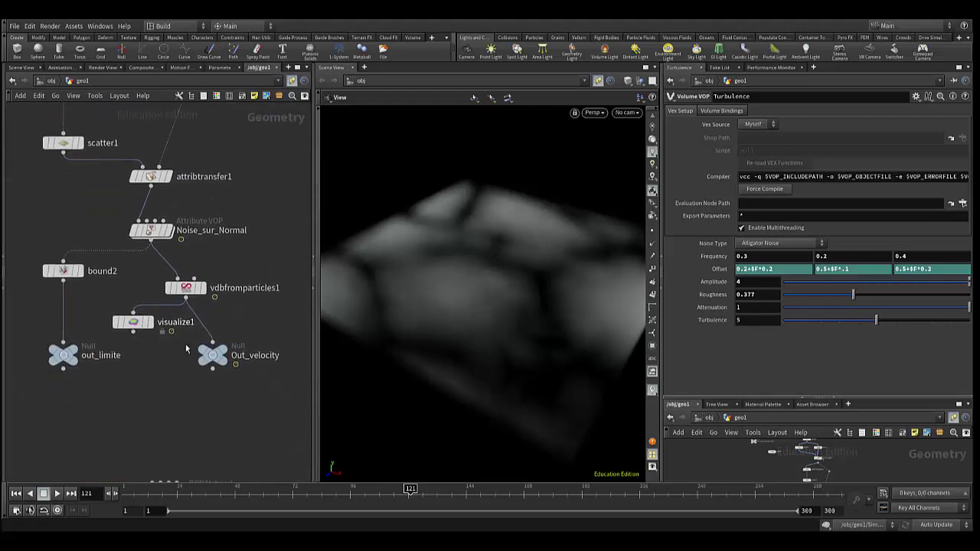
mouse_move(204, 402)
middle_mouse_down()
mouse_move(224, 442)
mouse_move(222, 306)
middle_mouse_up()
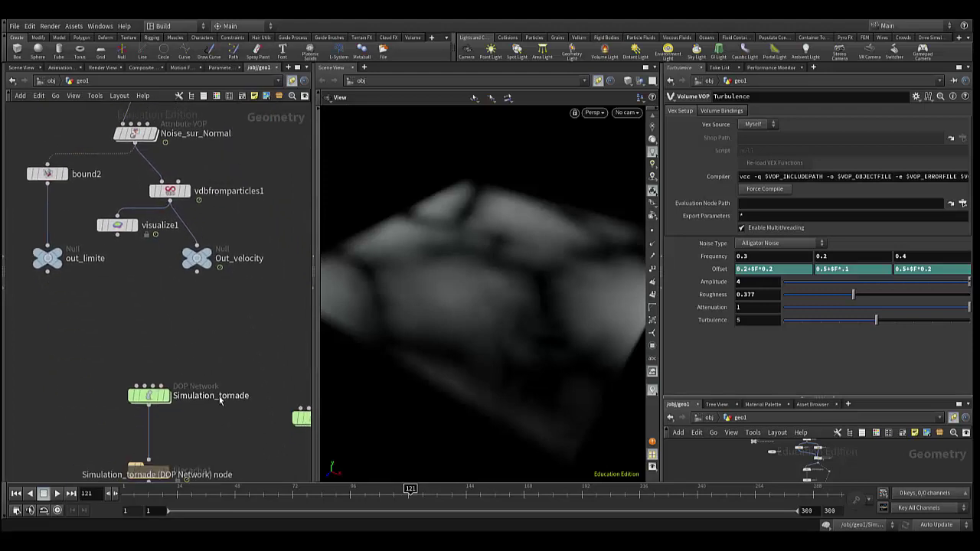
middle_click_drag(230, 399, 230, 323)
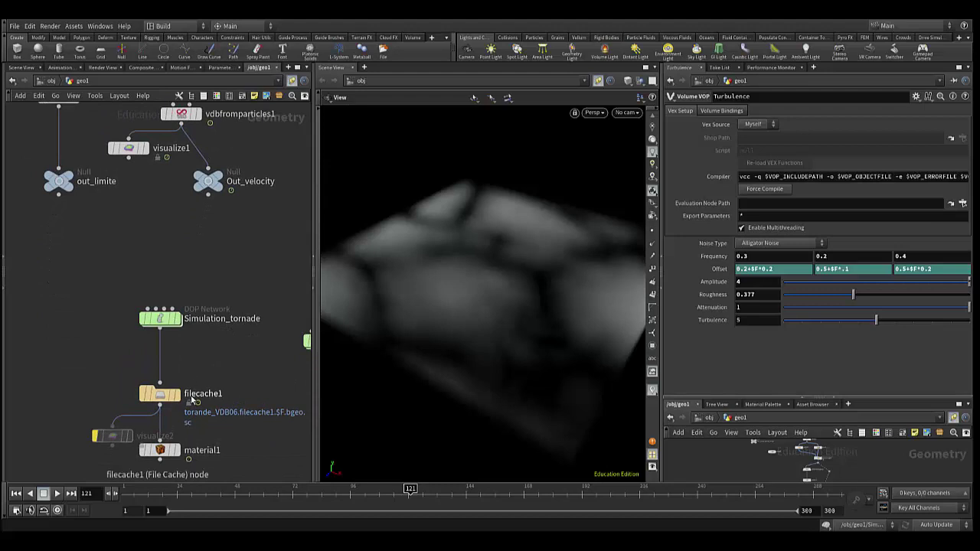
left_click(178, 398)
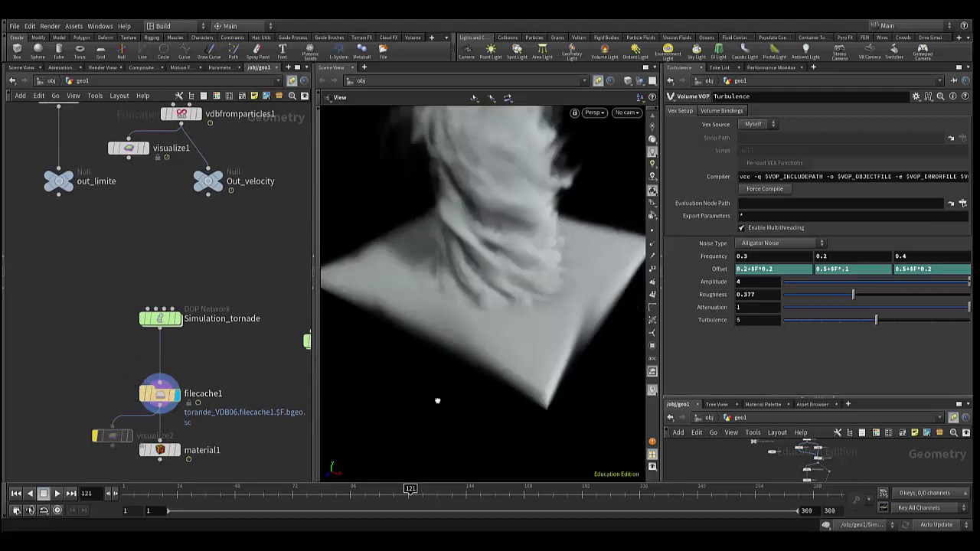
Step: Orbit and zoom around the cached tornado smoke to inspect it up close
mouse_move(439, 403)
left_mouse_down()
mouse_move(441, 373)
mouse_move(415, 458)
left_mouse_up()
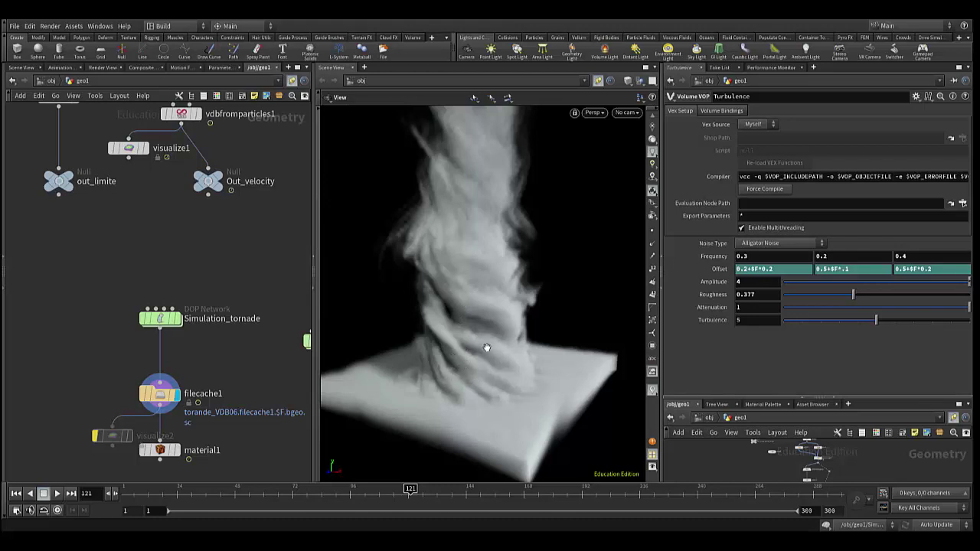
left_click_drag(468, 343, 476, 369)
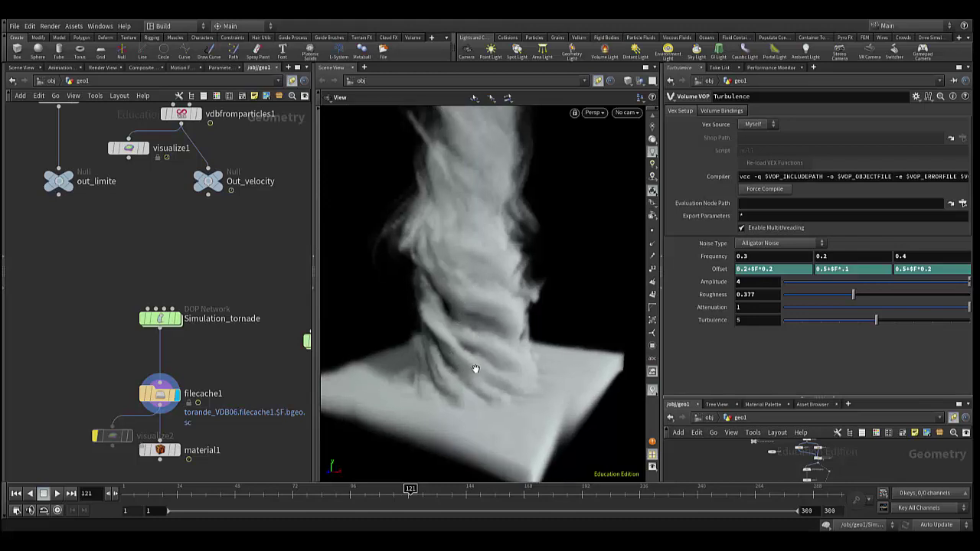
scroll(475, 364, "up", 3)
scroll(476, 359, "up", 3)
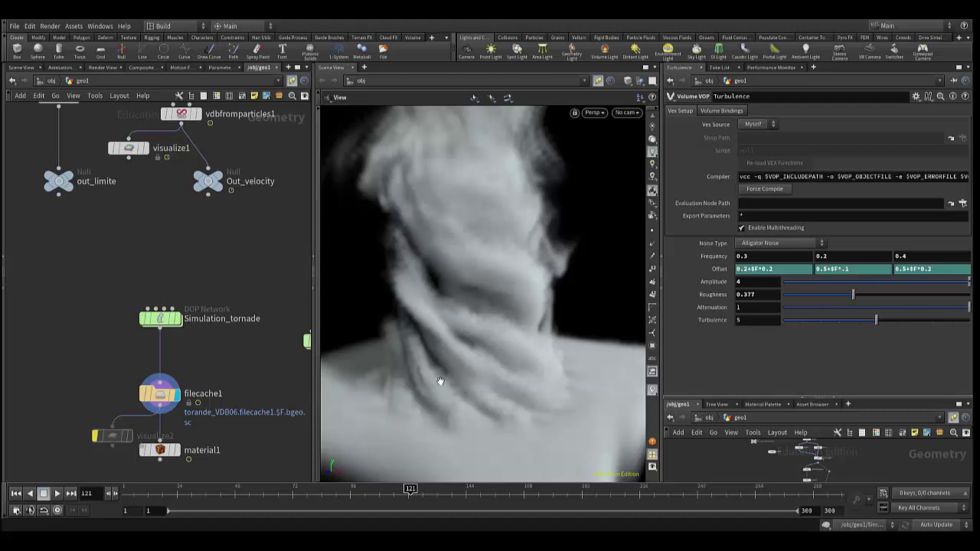
mouse_move(440, 376)
left_mouse_down()
mouse_move(477, 394)
mouse_move(516, 376)
mouse_move(483, 403)
mouse_move(612, 357)
mouse_move(485, 376)
mouse_move(547, 367)
mouse_move(534, 398)
mouse_move(510, 416)
mouse_move(485, 421)
mouse_move(514, 405)
mouse_move(477, 412)
mouse_move(477, 403)
mouse_move(541, 398)
left_mouse_up()
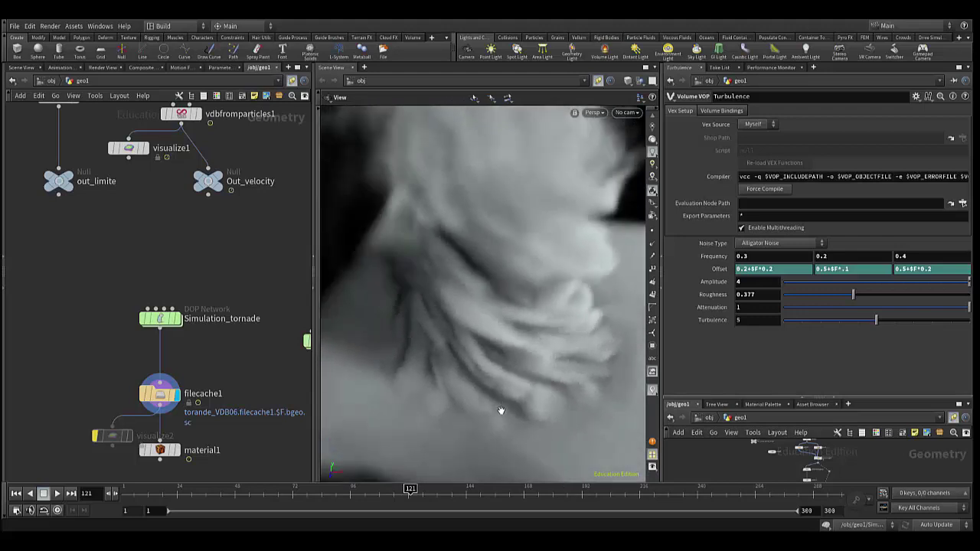
mouse_move(547, 411)
left_mouse_down()
mouse_move(543, 388)
mouse_move(536, 401)
mouse_move(428, 413)
mouse_move(480, 400)
mouse_move(483, 383)
mouse_move(468, 378)
mouse_move(488, 414)
left_mouse_up()
Step: Pan the network back up to the Turbulence VOP and set its display flag
mouse_move(121, 263)
middle_mouse_down()
mouse_move(161, 329)
mouse_move(206, 464)
mouse_move(212, 416)
mouse_move(170, 383)
middle_mouse_up()
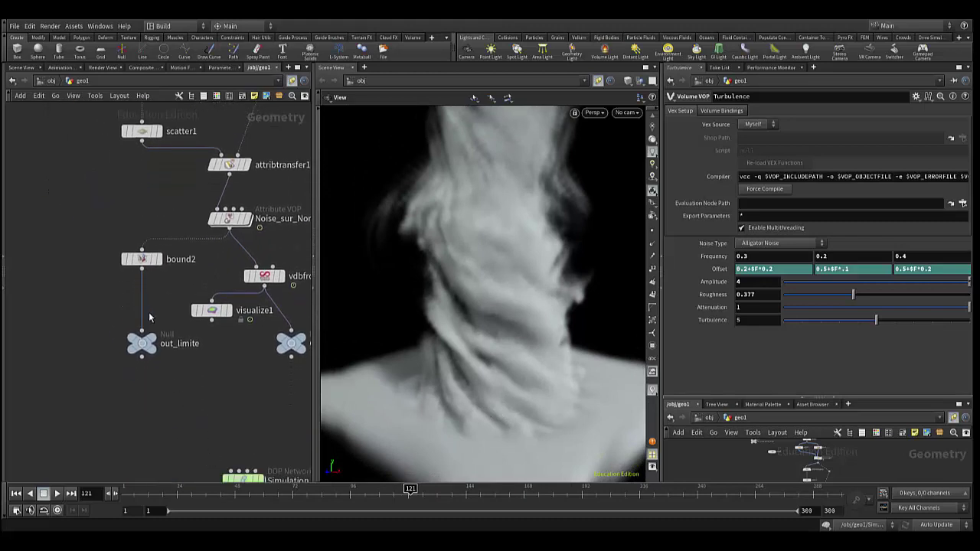
middle_click_drag(170, 302, 167, 380)
middle_click_drag(134, 321, 124, 378)
mouse_move(88, 245)
middle_mouse_down()
mouse_move(103, 273)
mouse_move(273, 258)
middle_mouse_up()
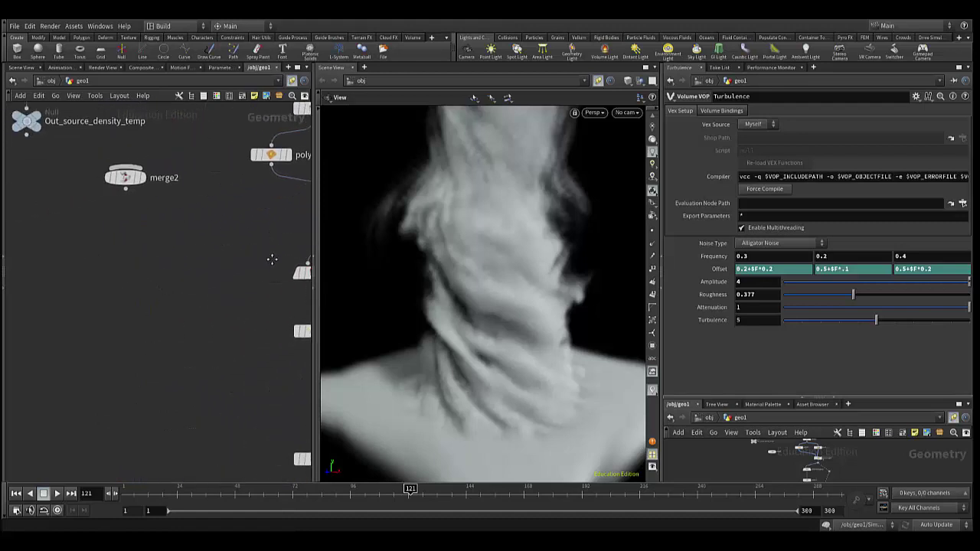
middle_click_drag(149, 256, 221, 424)
middle_click_drag(139, 342, 147, 440)
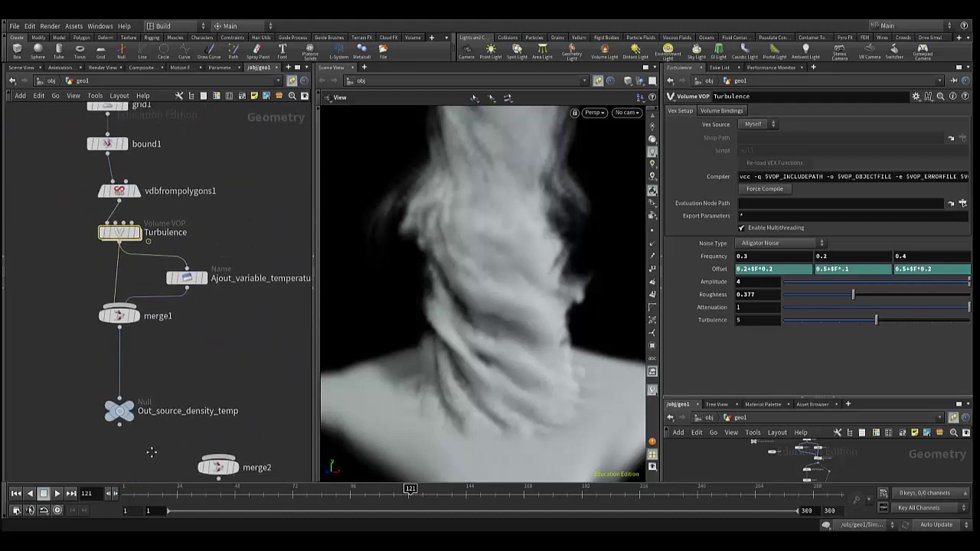
middle_click_drag(222, 383, 219, 372)
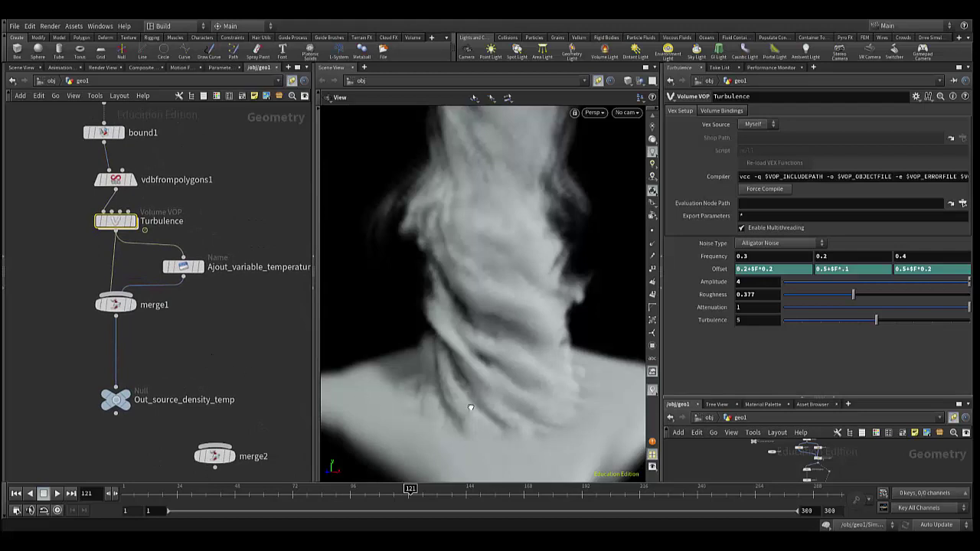
scroll(466, 398, "down", 5)
middle_click_drag(478, 385, 462, 401)
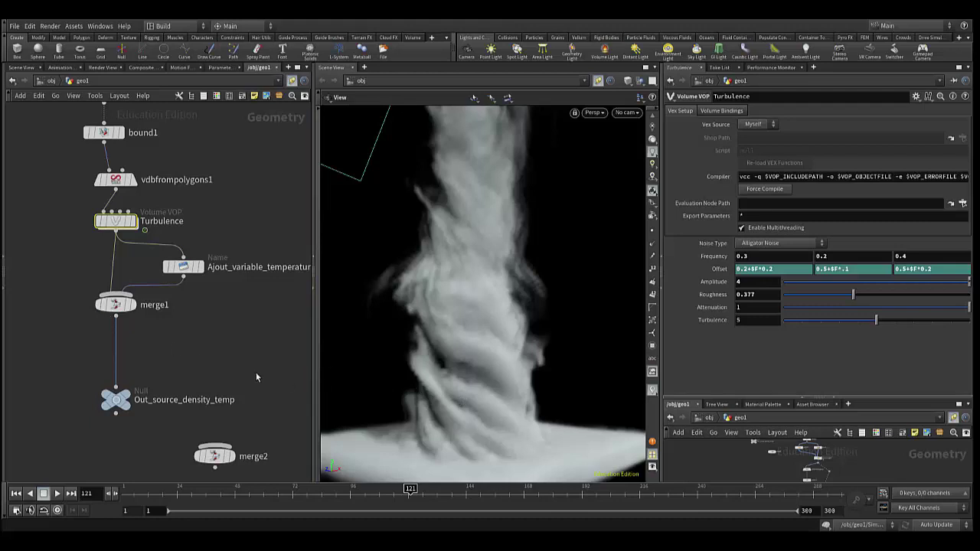
left_click(134, 221)
Step: Frame the noisy fog slab in the viewport and zoom the network onto the Turbulence branch
left_click_drag(440, 438, 452, 335)
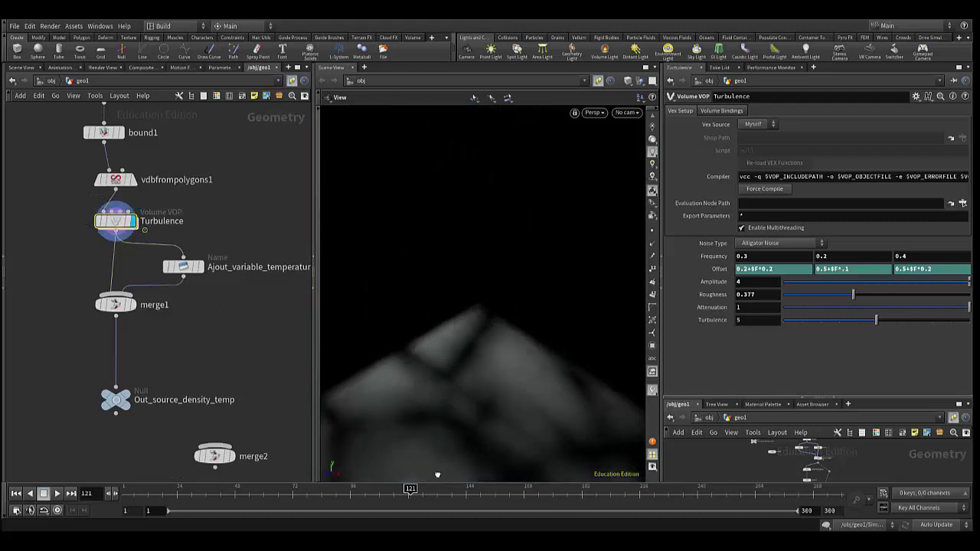
middle_click_drag(452, 335, 449, 273)
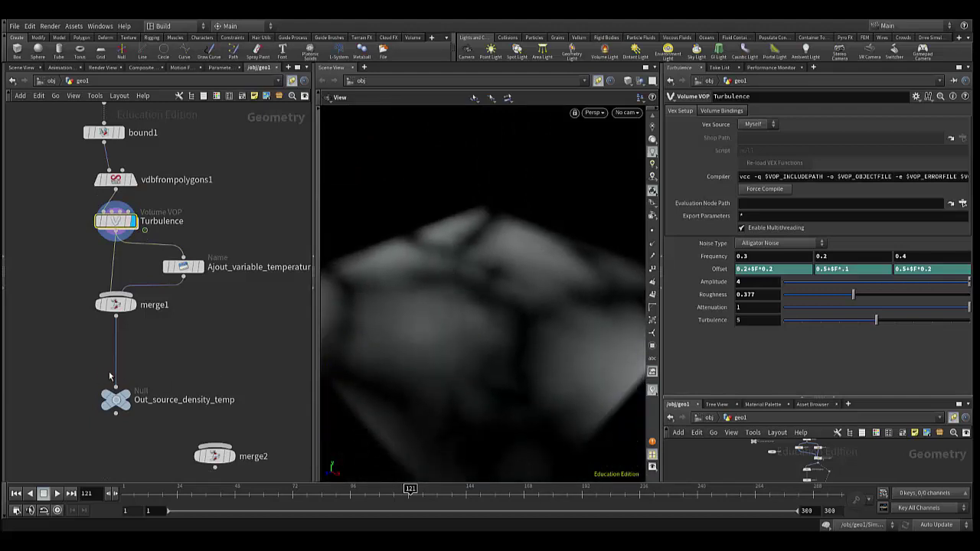
middle_click_drag(173, 365, 166, 405)
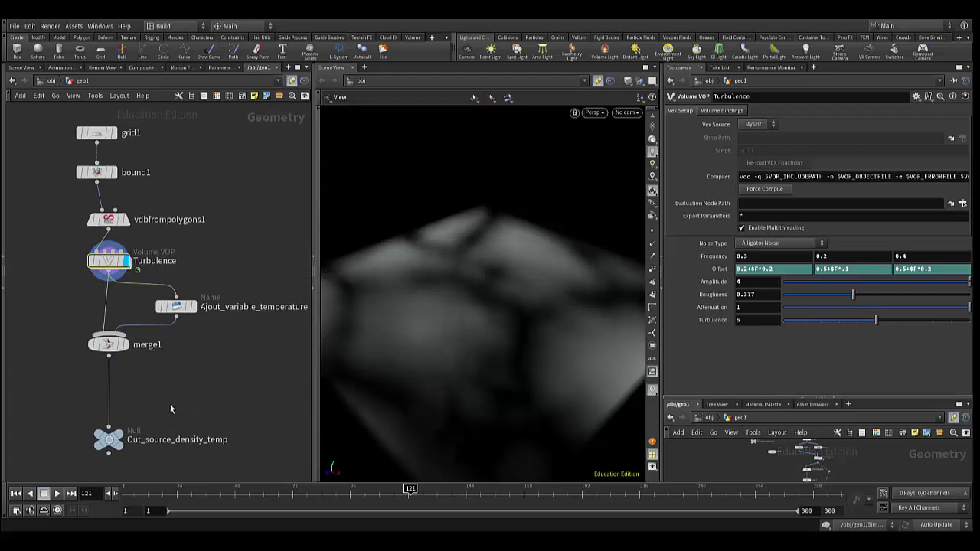
scroll(171, 409, "up", 2)
middle_click_drag(167, 403, 171, 454)
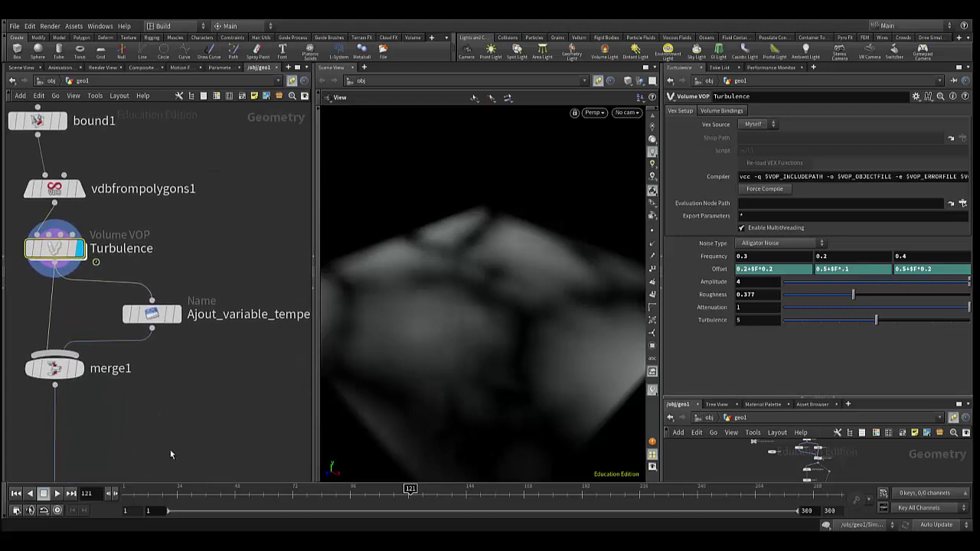
Step: Select the Ajout_variable_temperature Name node and view its node info
left_click(170, 314)
middle_click_drag(170, 314, 201, 327)
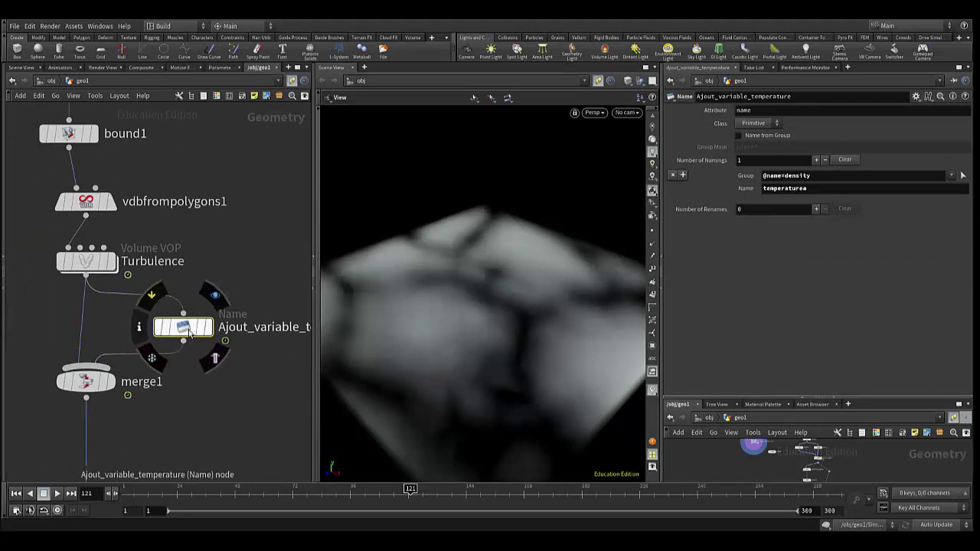
left_click(245, 274)
key("Tab")
type("nam")
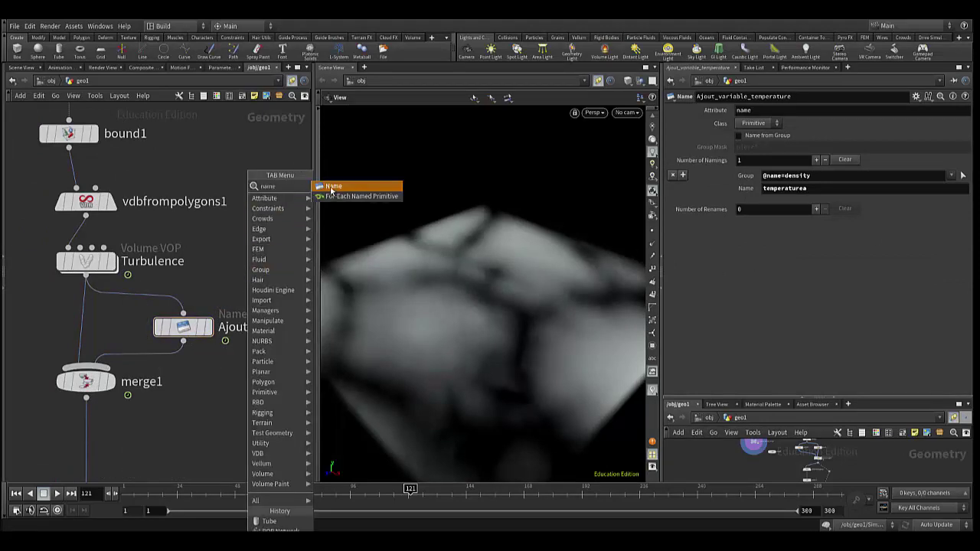
left_click(208, 269)
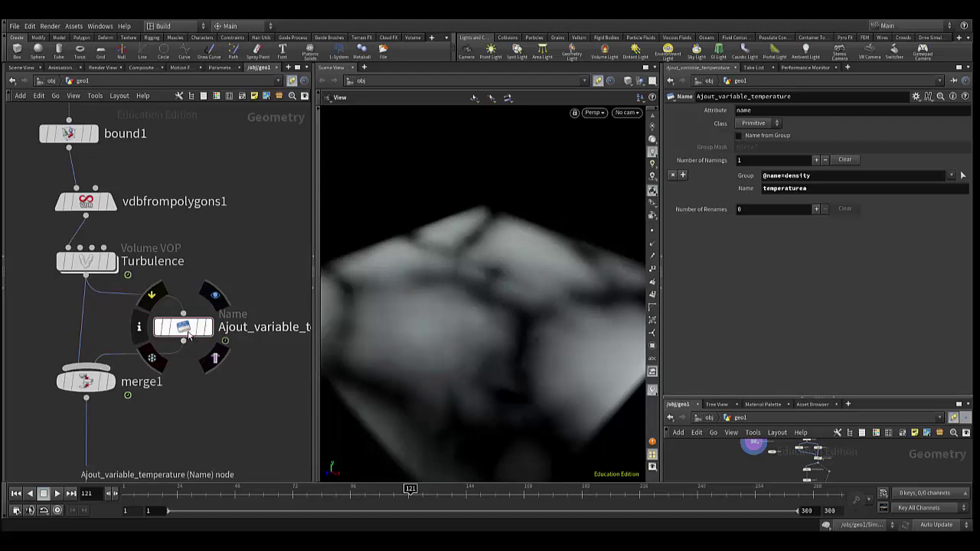
middle_click(188, 333)
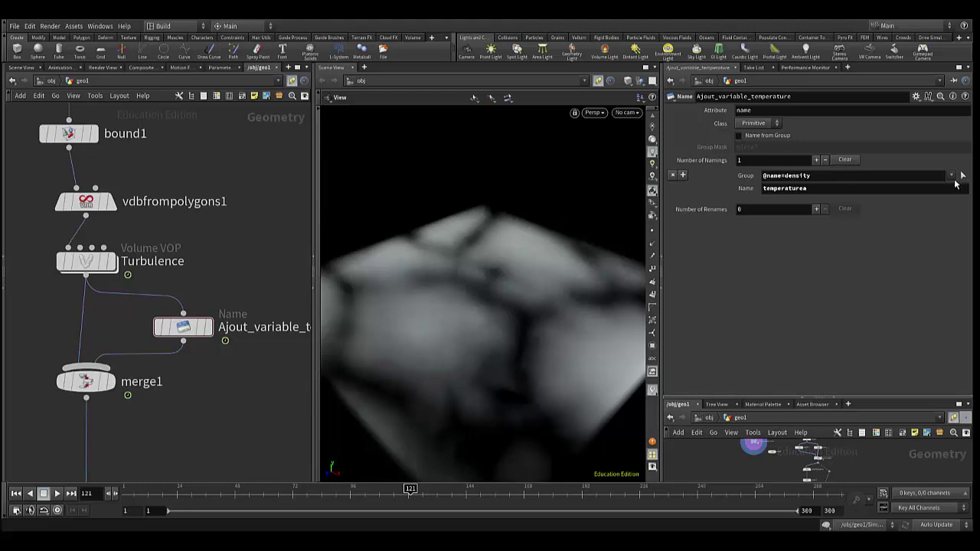
left_click(962, 176)
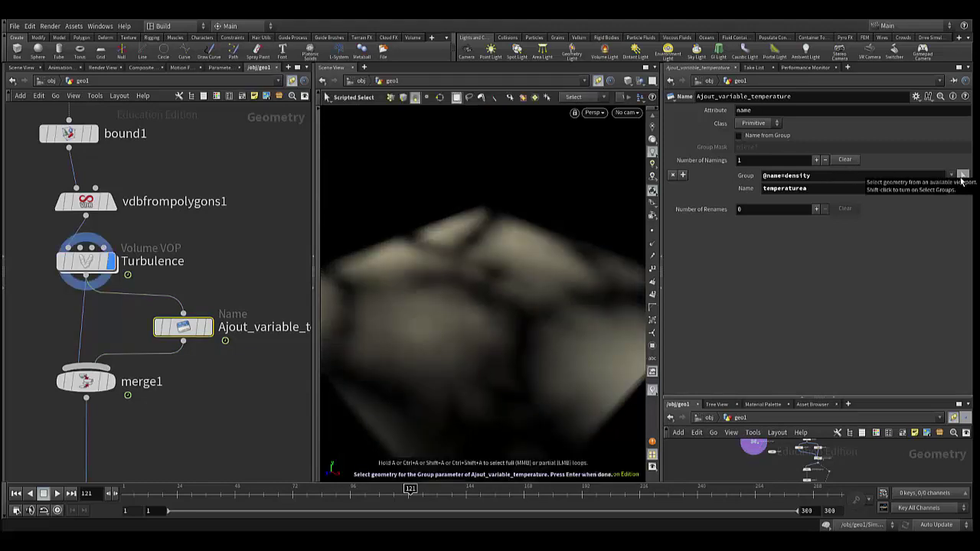
left_click(952, 176)
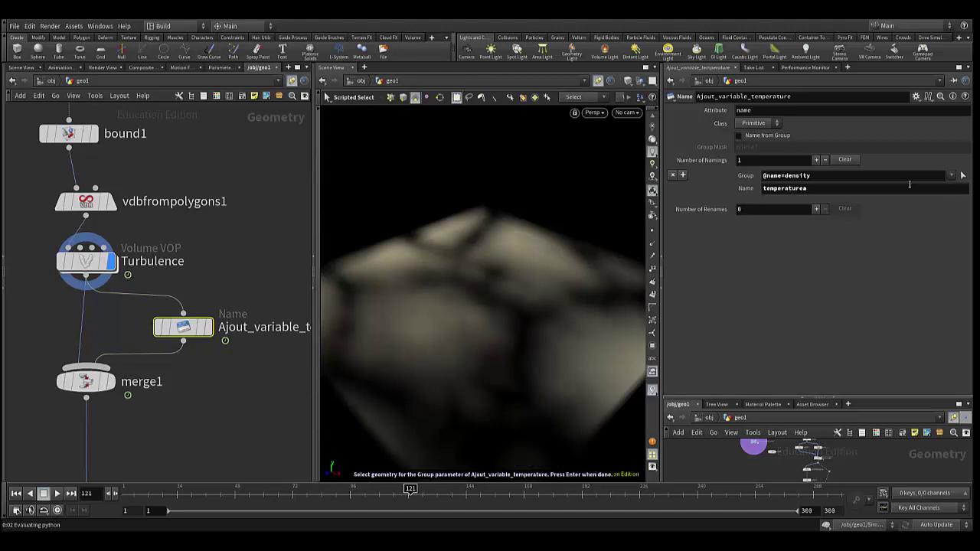
left_click(843, 188)
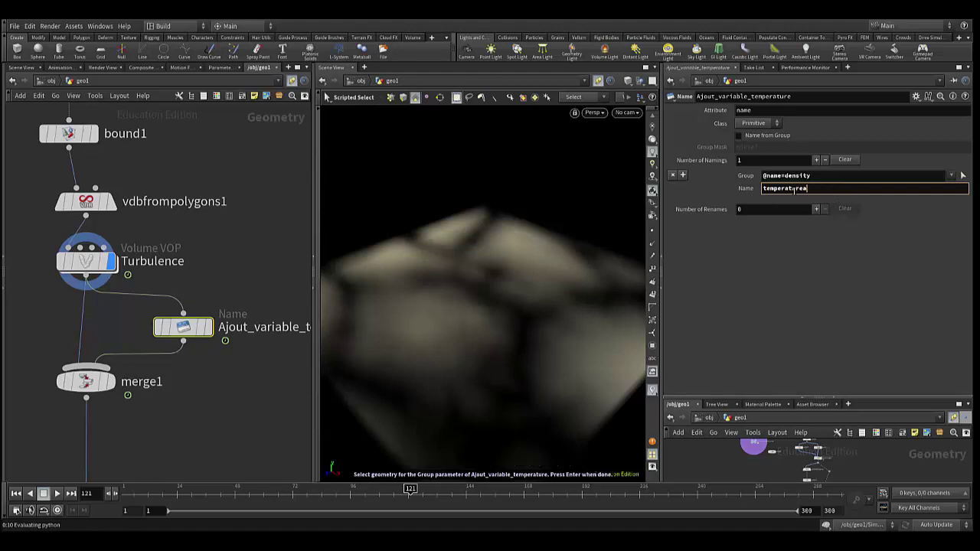
mouse_move(86, 381)
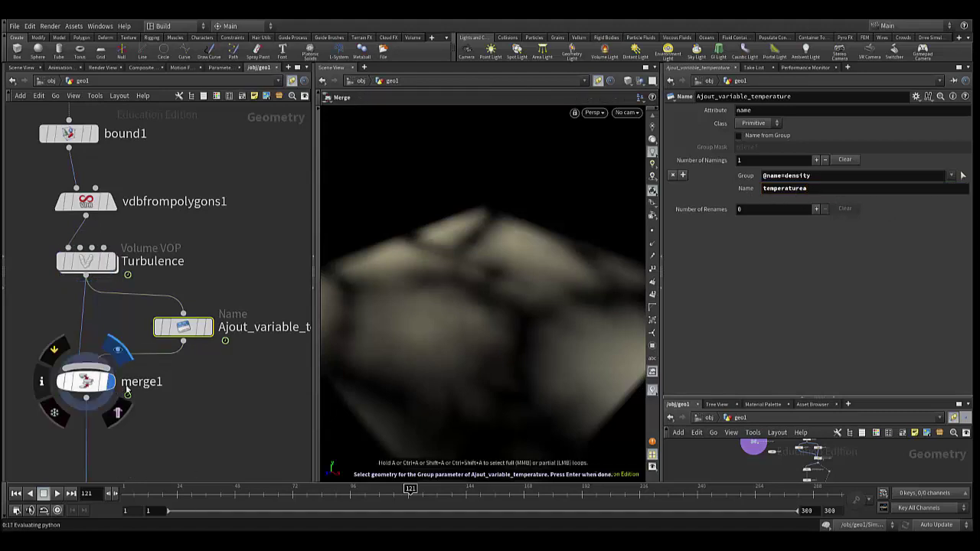
Step: Display merge1 and check its info for the merged density and temperature volumes
left_click(112, 389)
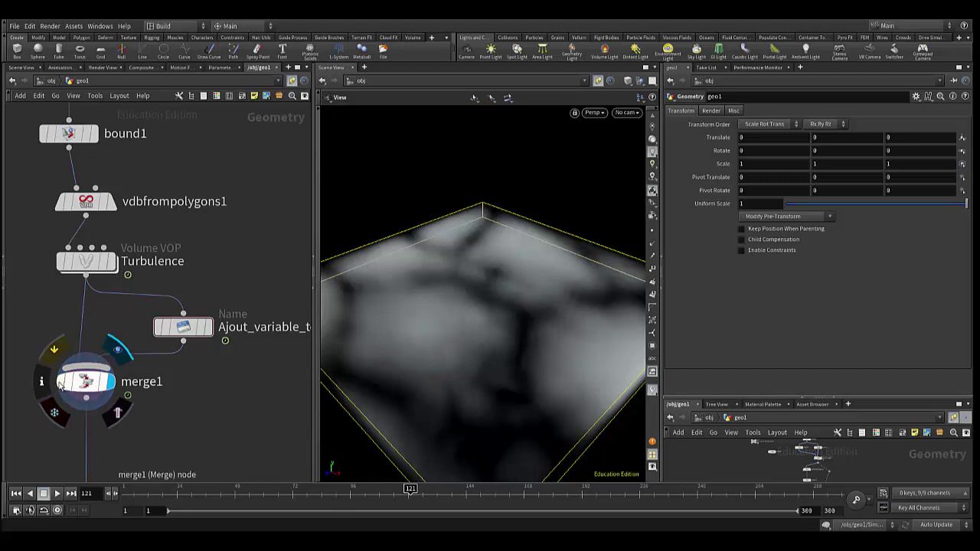
left_click(42, 383)
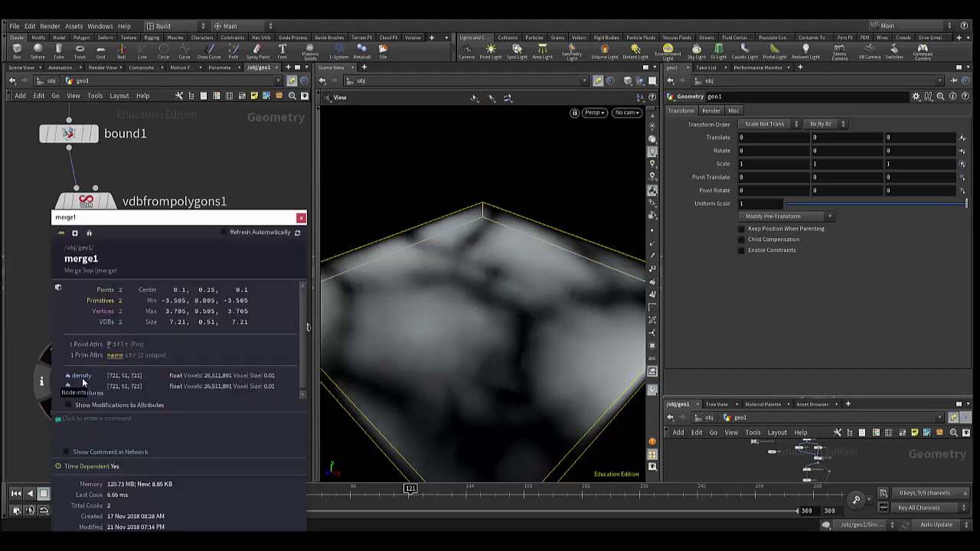
left_click(301, 219)
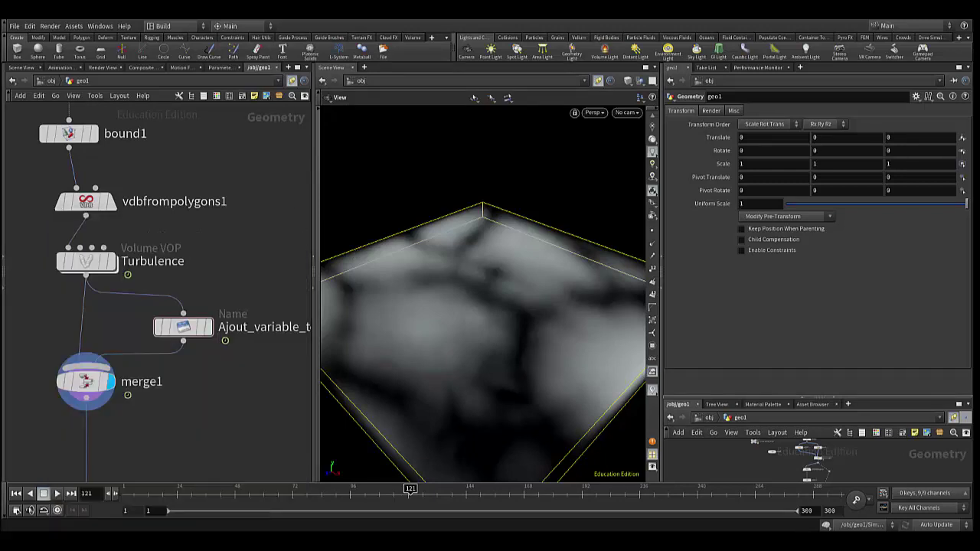
Step: Display Turbulence's output and confirm in its info that it holds only a density volume
left_click(113, 261)
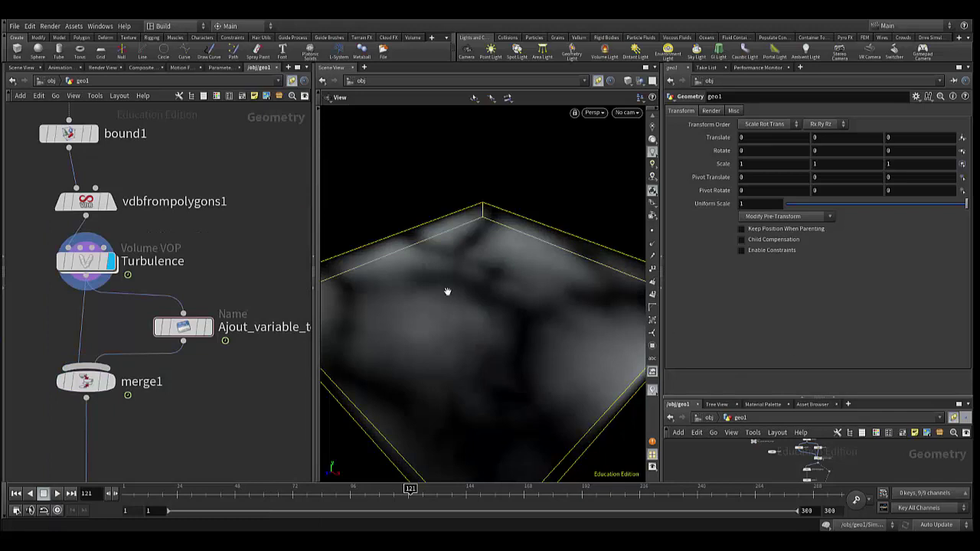
mouse_move(86, 261)
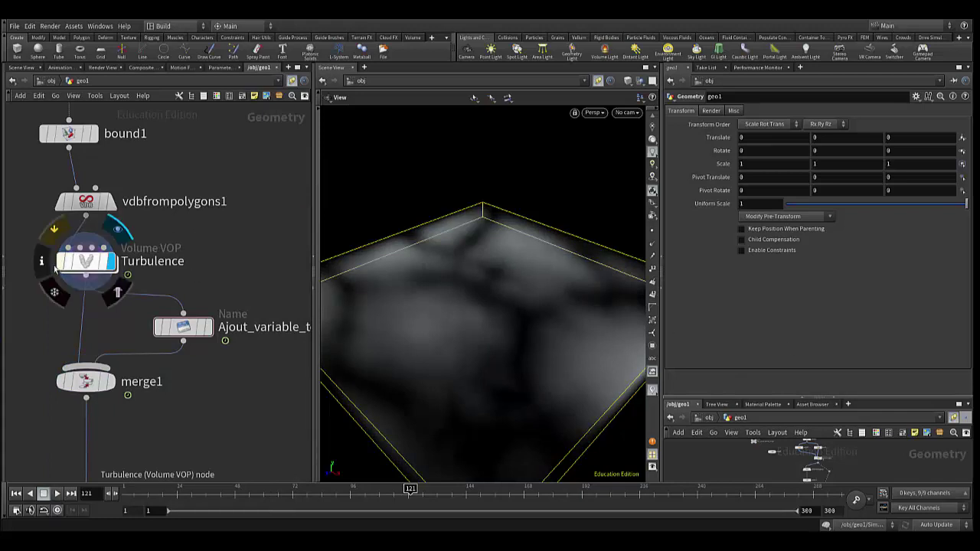
left_click(42, 263)
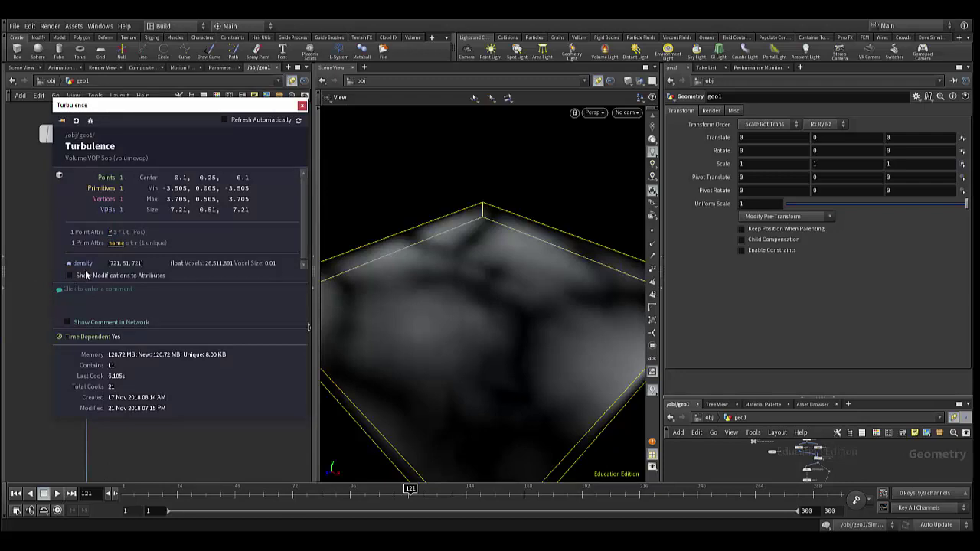
mouse_move(151, 113)
left_mouse_down()
mouse_move(324, 150)
mouse_move(170, 124)
left_mouse_up()
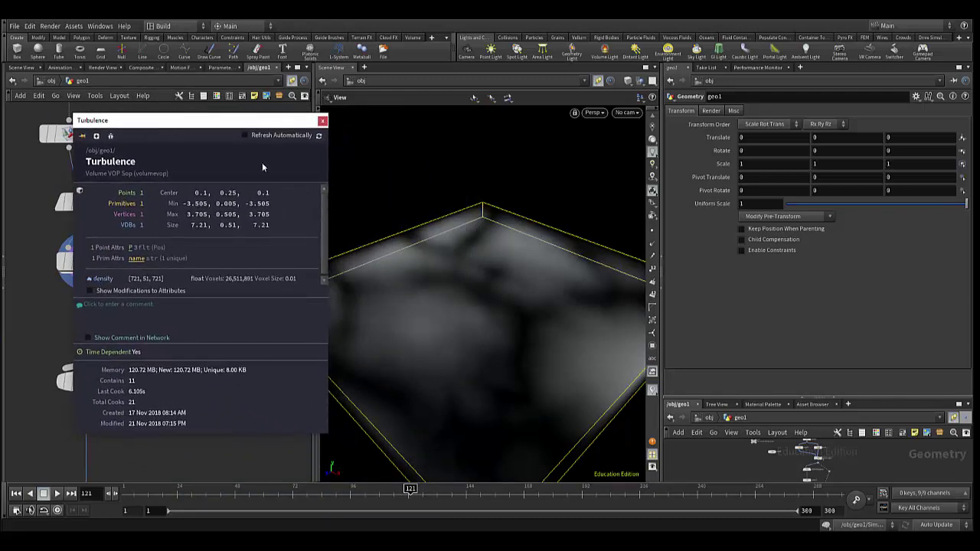
left_click_drag(261, 131, 388, 145)
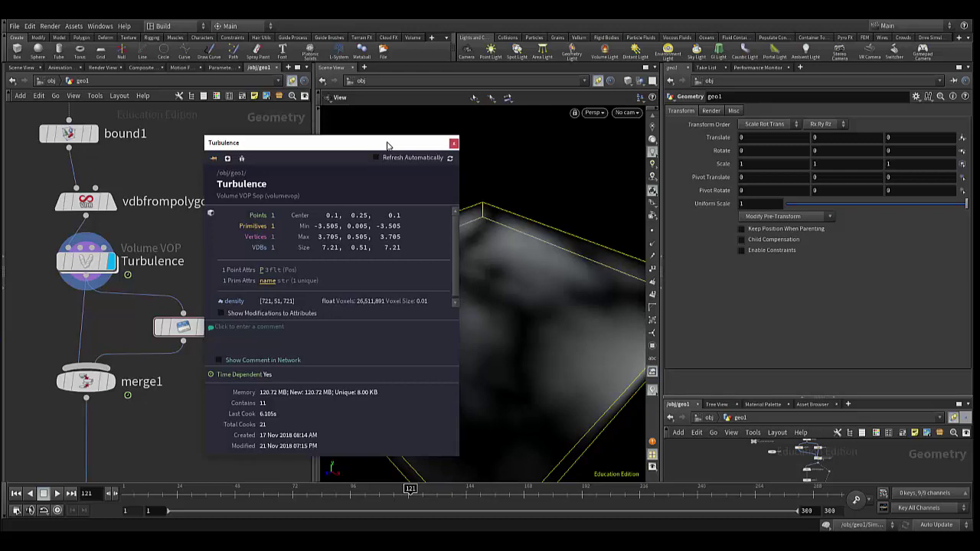
left_click_drag(388, 145, 210, 134)
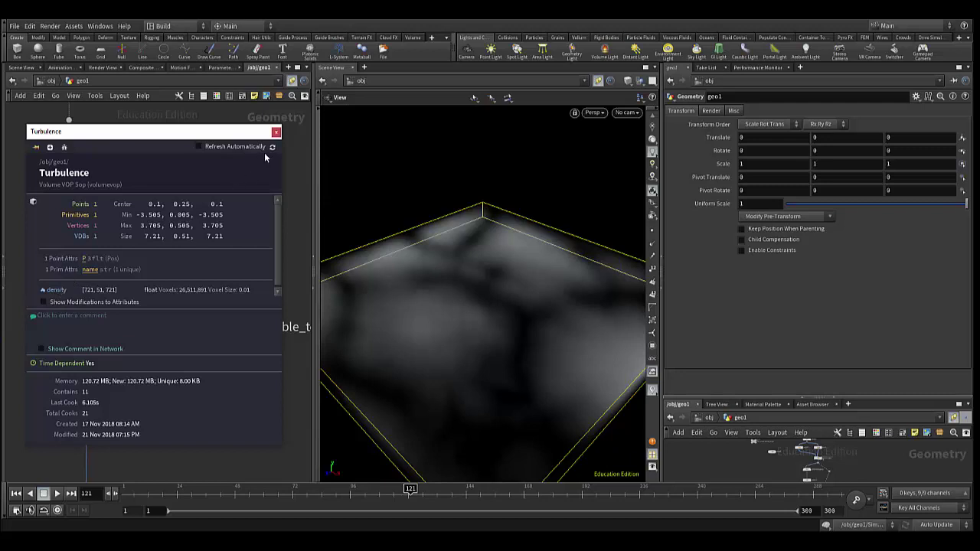
left_click(276, 132)
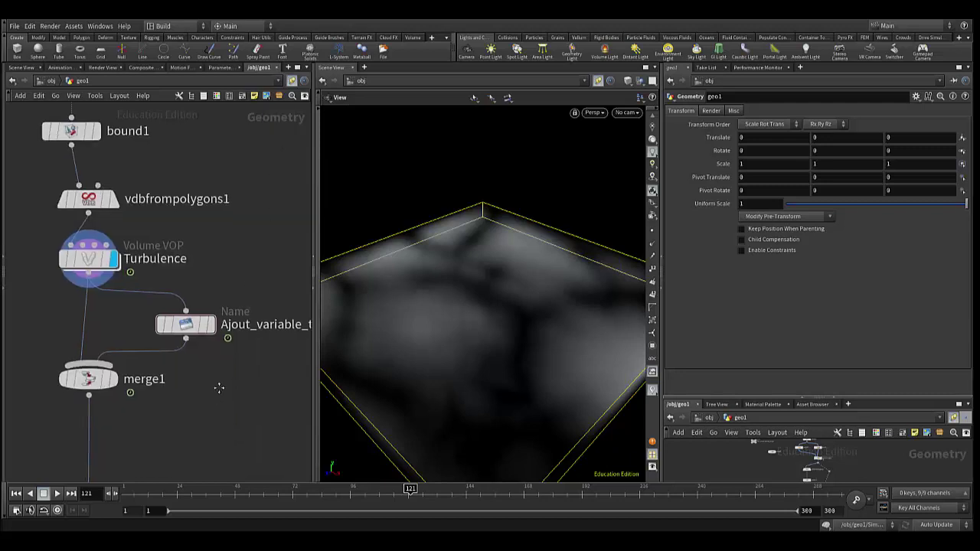
middle_click_drag(219, 396, 212, 328)
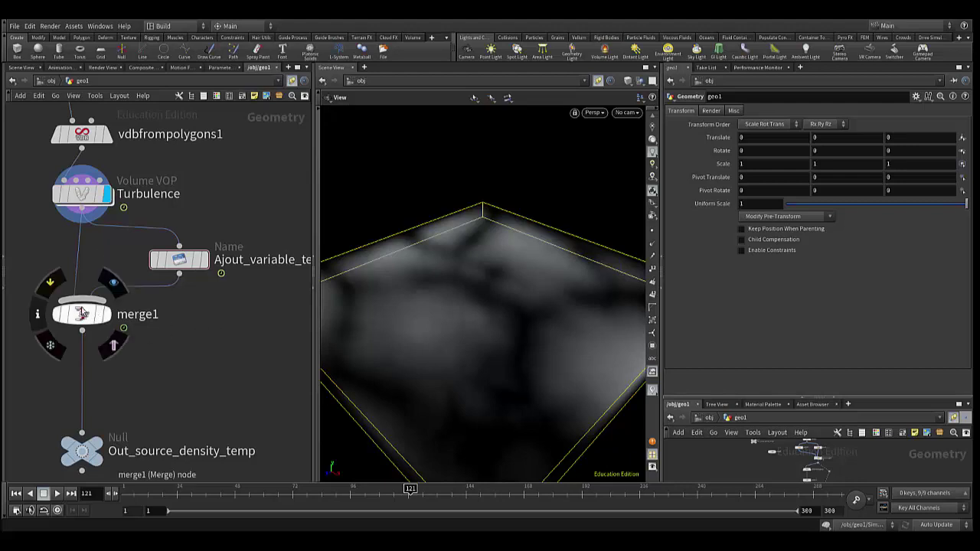
mouse_move(89, 379)
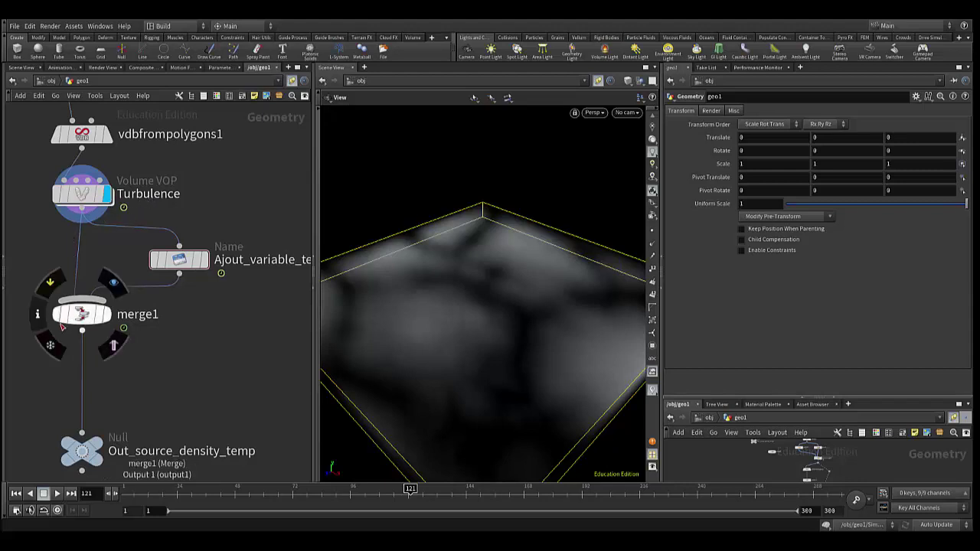
left_click(38, 320)
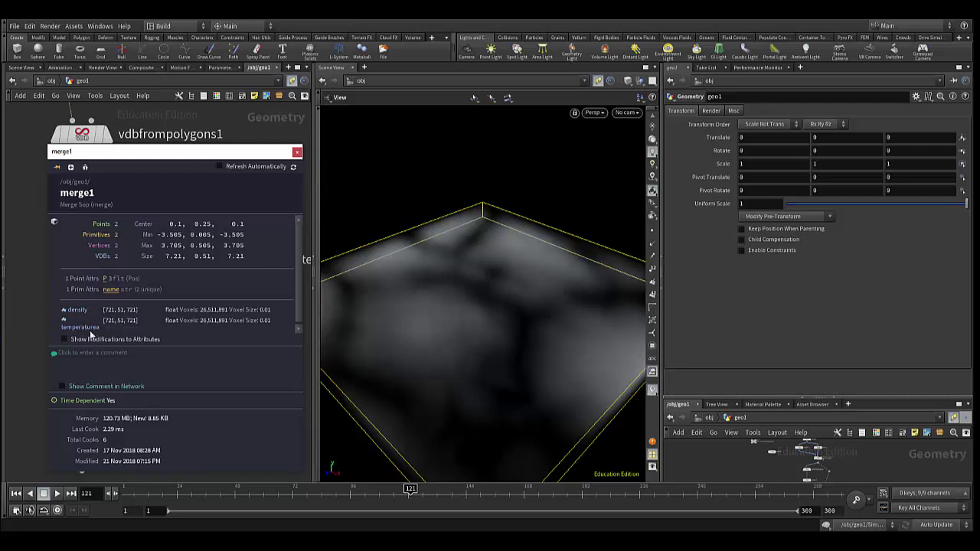
mouse_move(189, 157)
left_mouse_down()
mouse_move(289, 163)
mouse_move(293, 154)
left_mouse_up()
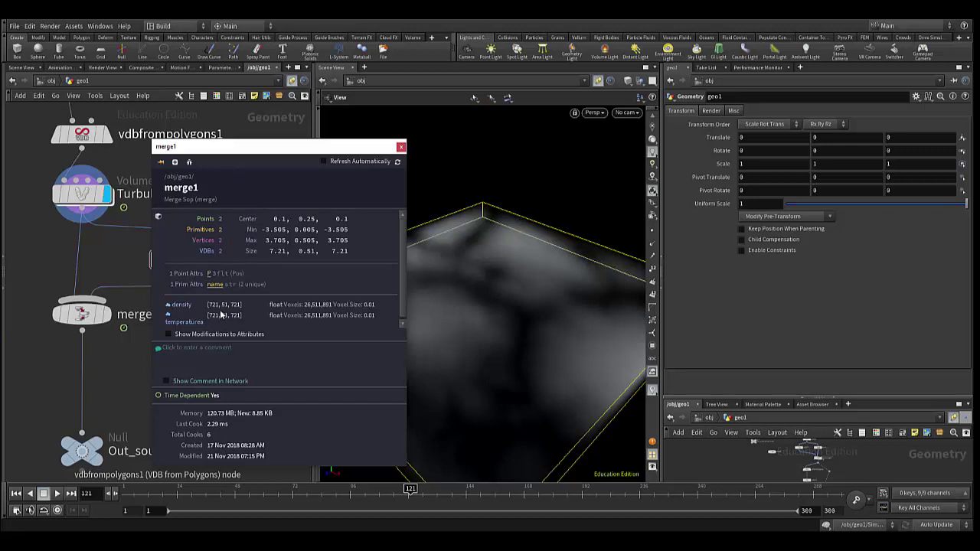
left_click_drag(241, 154, 211, 154)
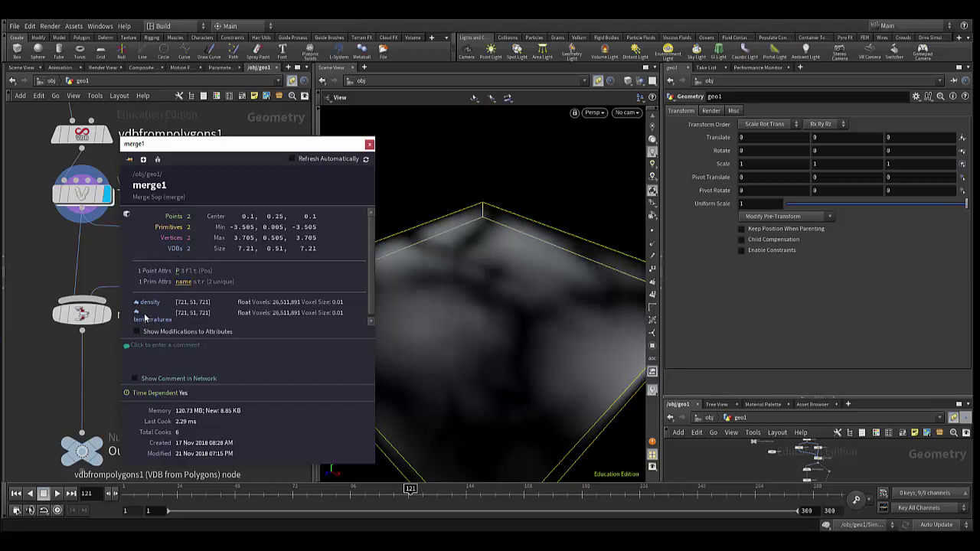
left_click_drag(222, 151, 227, 190)
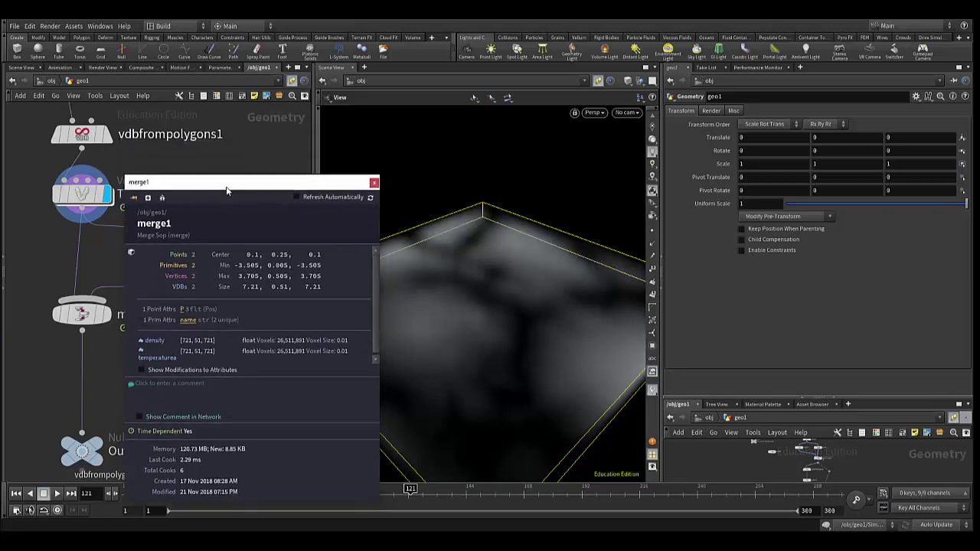
left_click(374, 183)
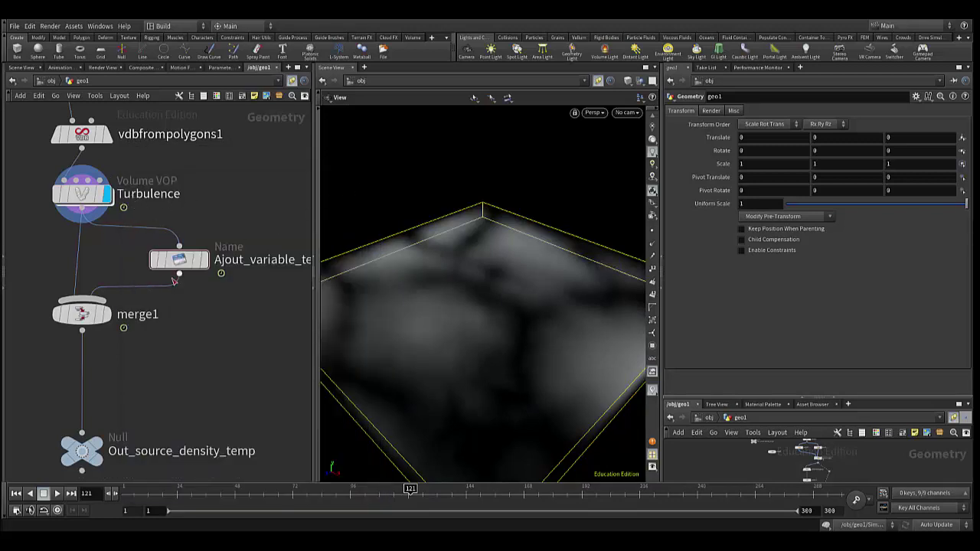
Step: Display the Out_source_density_temp Null's output and check its info window
middle_click_drag(141, 370, 161, 280)
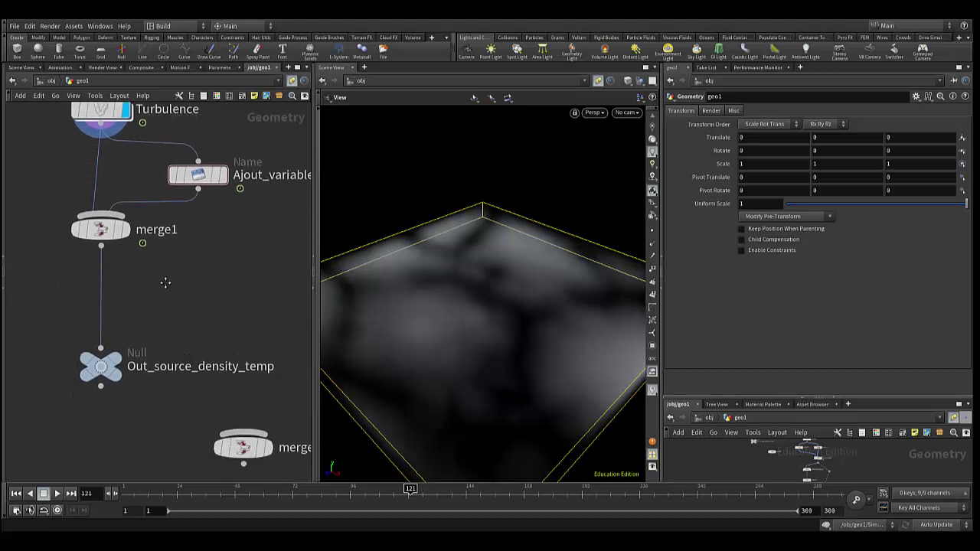
mouse_move(100, 365)
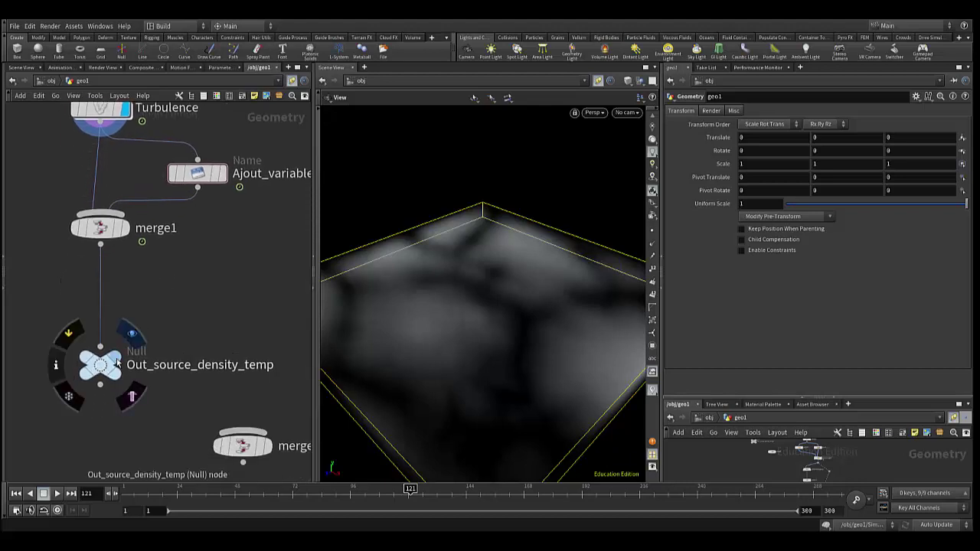
left_click(132, 334)
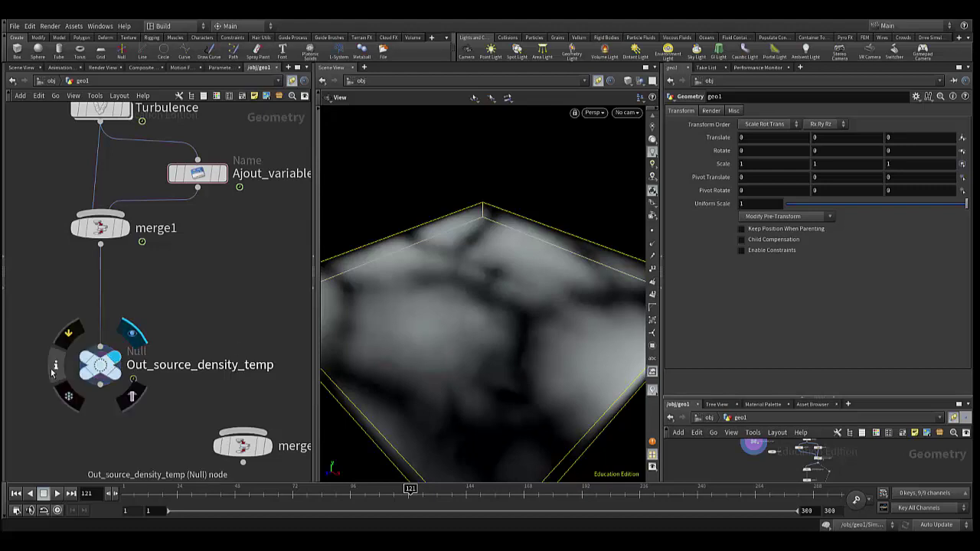
left_click(52, 369)
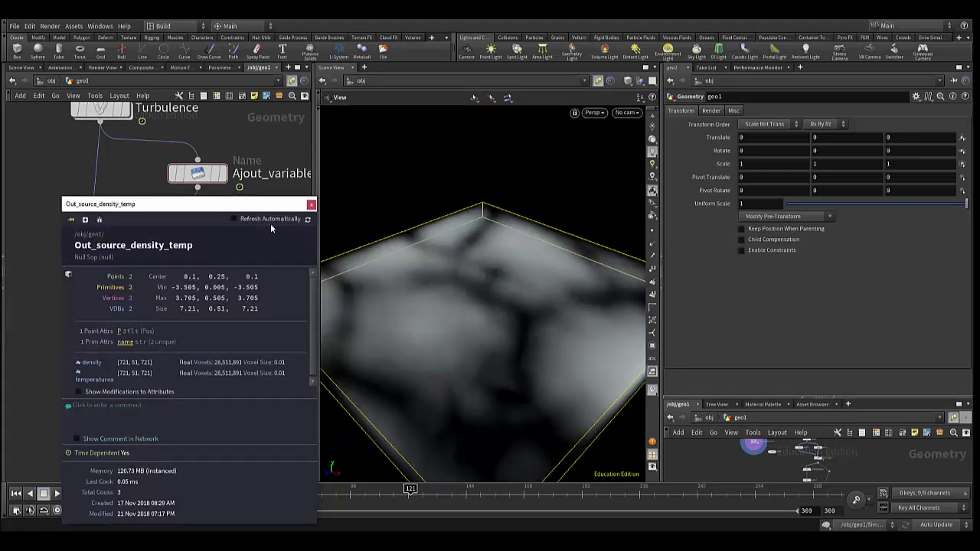
left_click(311, 205)
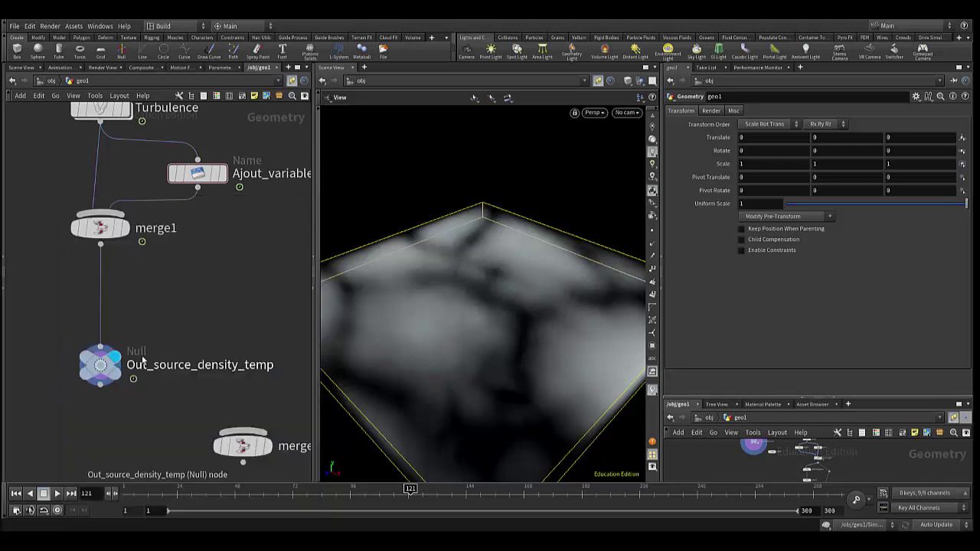
key("Tab")
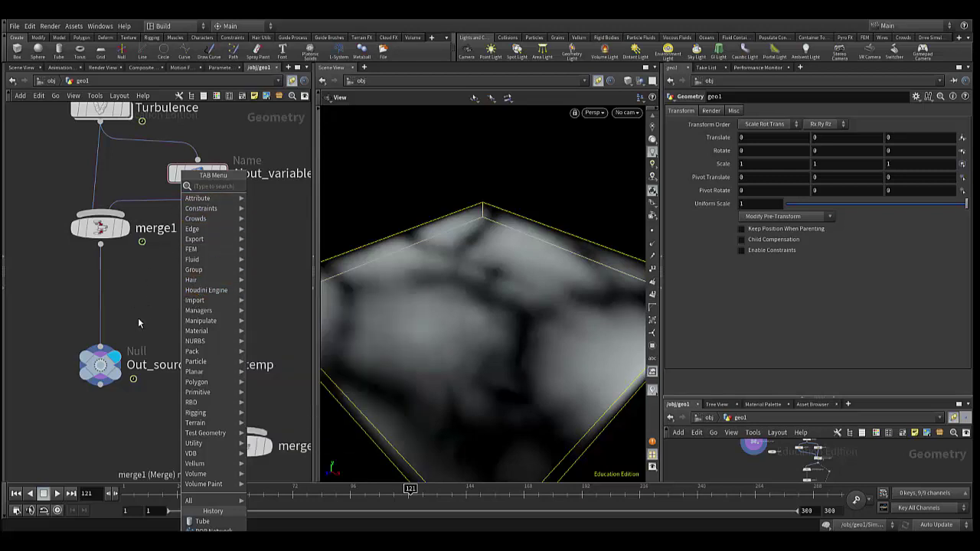
key("Escape")
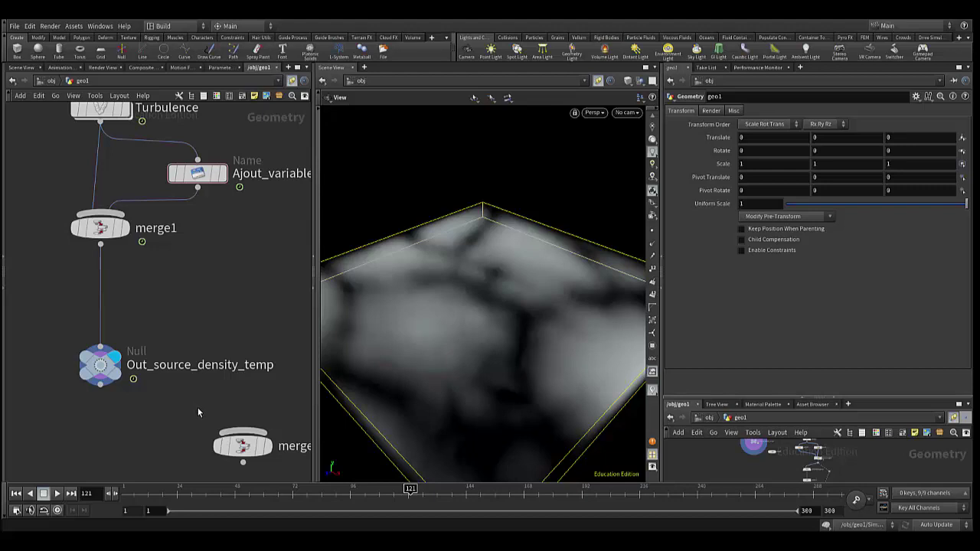
Step: Pan and zoom the network over to the line1 tornado funnel chain
middle_click_drag(197, 407, 212, 433)
scroll(211, 398, "down", 2)
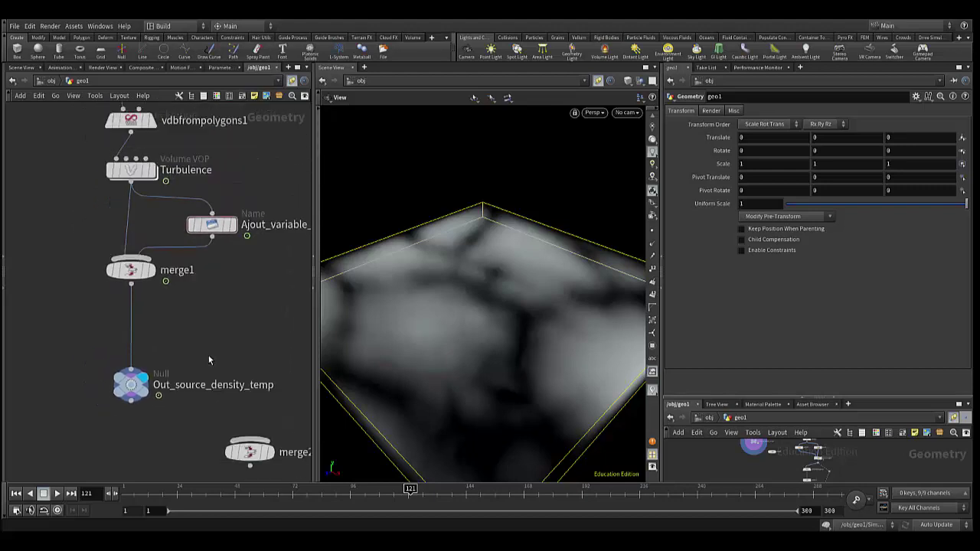
scroll(208, 355, "down", 2)
middle_click_drag(217, 343, 179, 396)
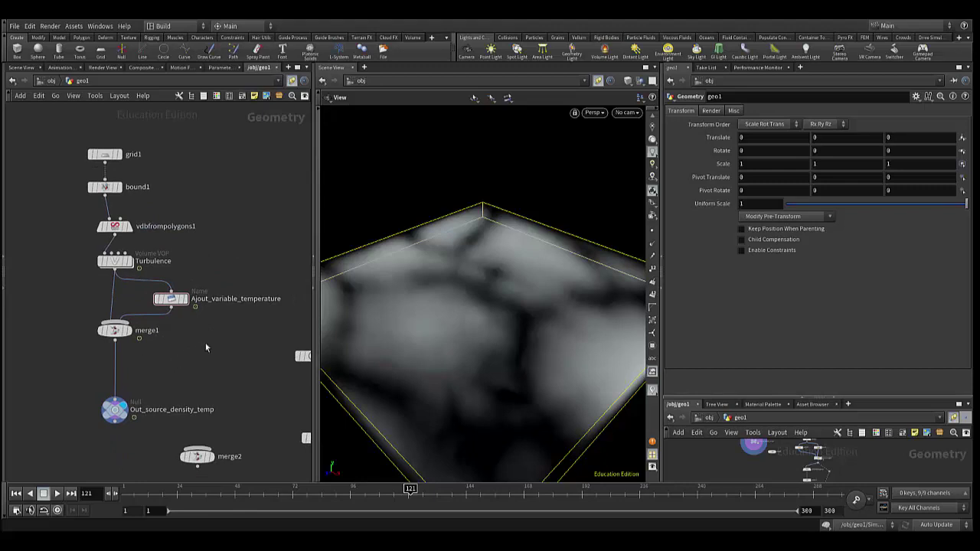
scroll(210, 391, "up", 2)
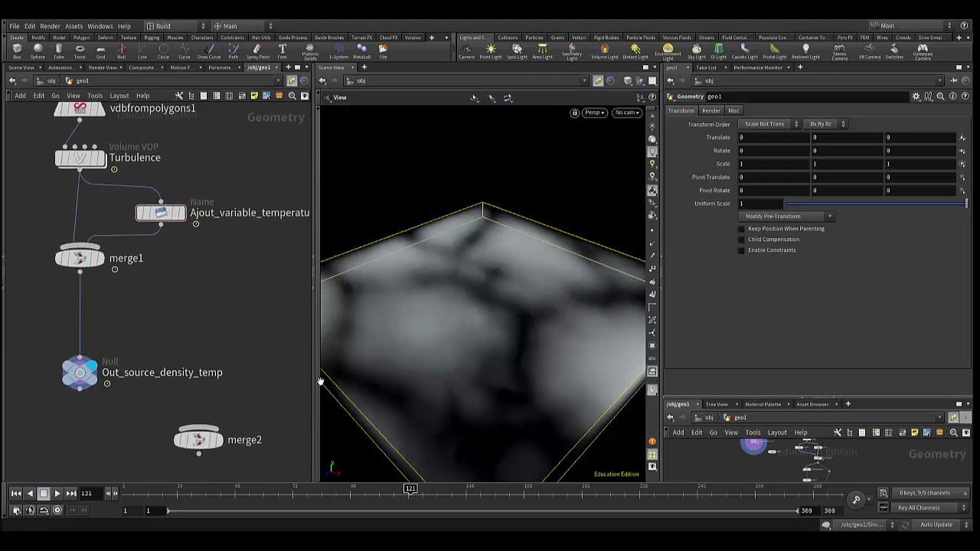
middle_click_drag(235, 332, 167, 376)
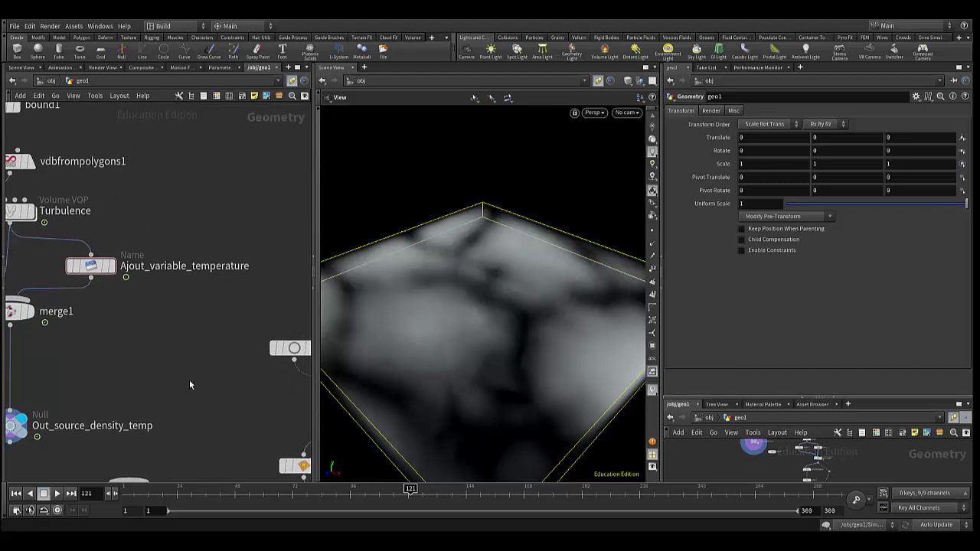
scroll(189, 380, "down", 3)
mouse_move(192, 384)
middle_mouse_down()
mouse_move(105, 394)
mouse_move(70, 374)
middle_mouse_up()
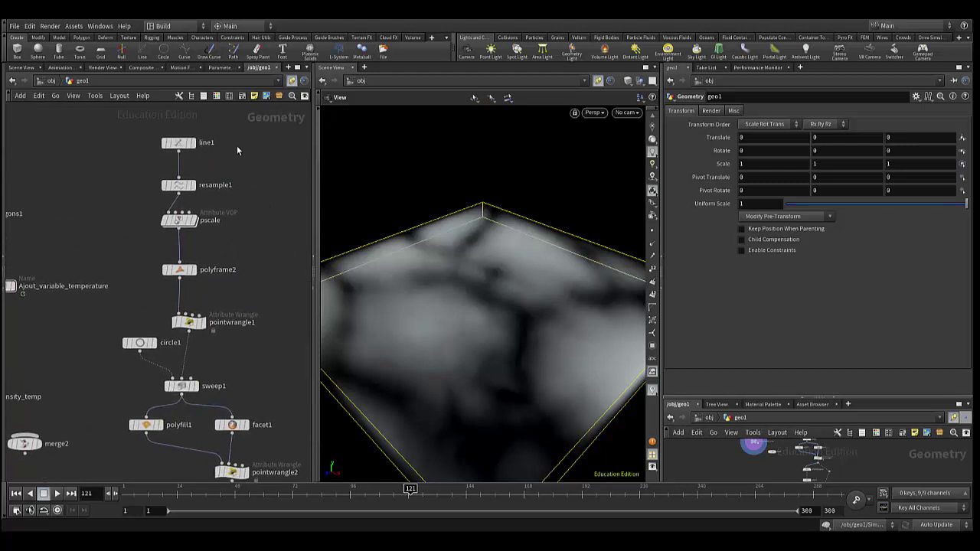
mouse_move(179, 143)
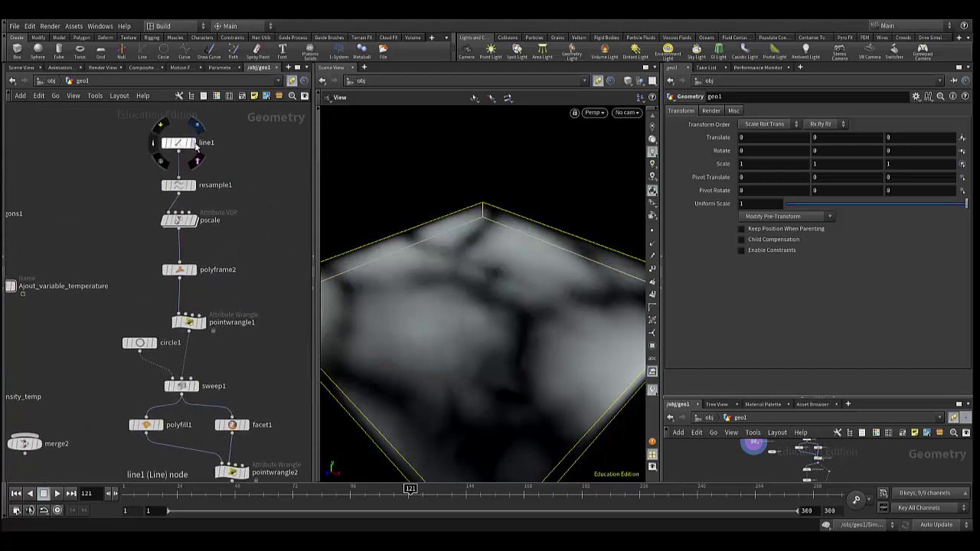
Step: Display the line1 curve, then sweep1's bulging funnel mesh, orbiting the viewport around each
left_click(196, 125)
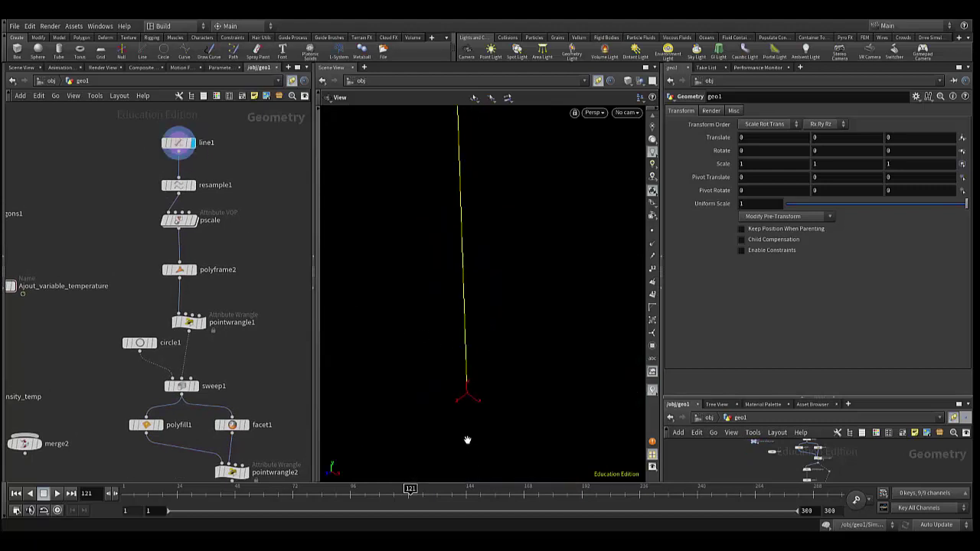
mouse_move(465, 438)
left_mouse_down()
mouse_move(427, 477)
mouse_move(428, 416)
mouse_move(466, 449)
mouse_move(490, 442)
mouse_move(456, 430)
left_mouse_up()
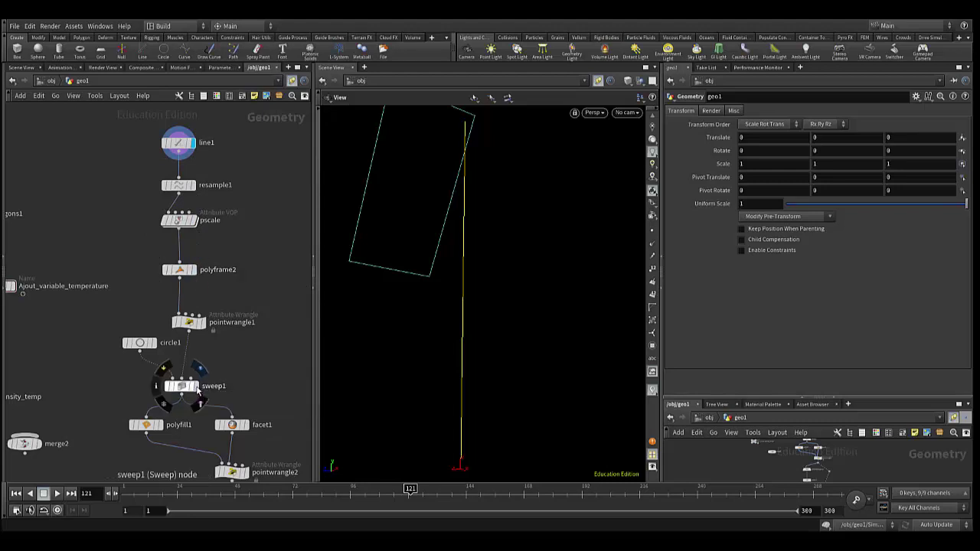
left_click(197, 389)
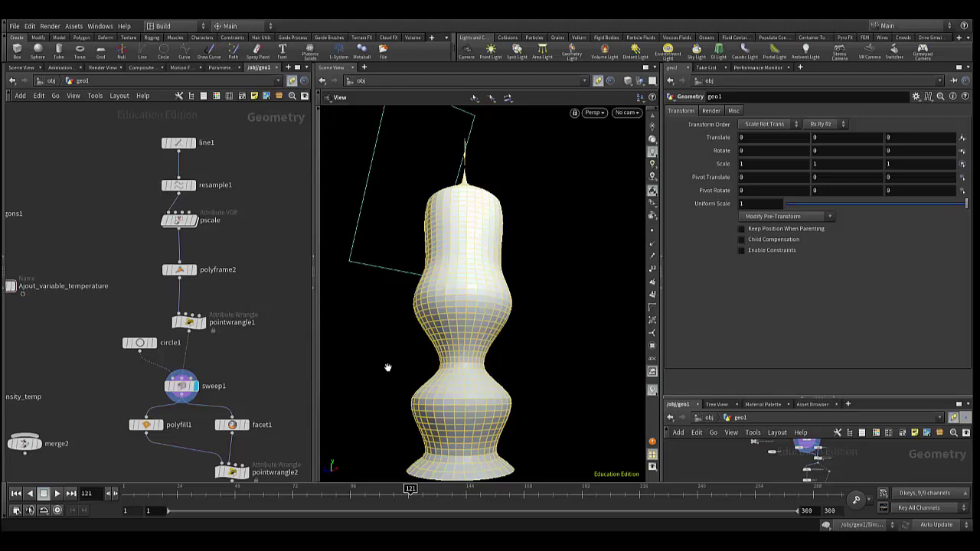
mouse_move(389, 367)
left_mouse_down()
mouse_move(396, 378)
mouse_move(385, 401)
mouse_move(395, 376)
mouse_move(411, 379)
left_mouse_up()
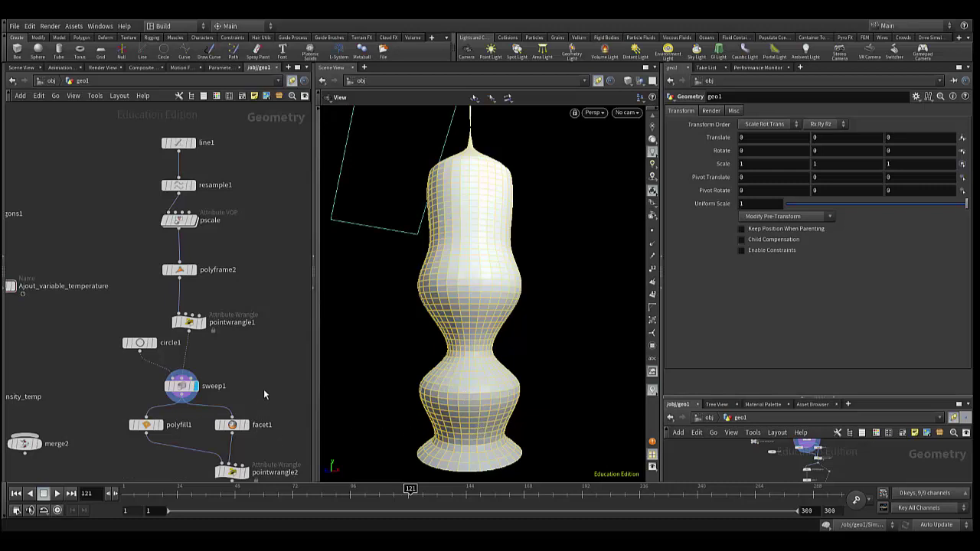
middle_click_drag(264, 389, 261, 401)
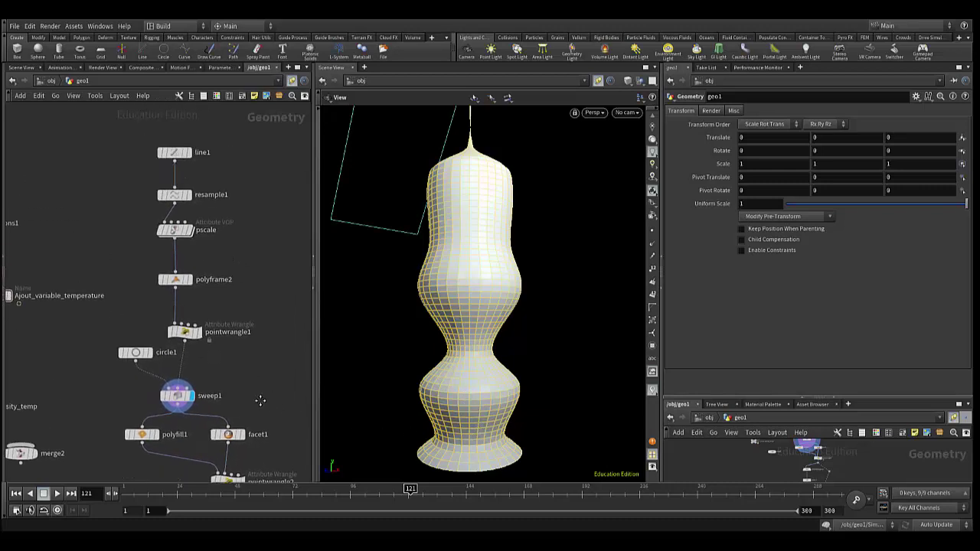
scroll(95, 367, "down", 5)
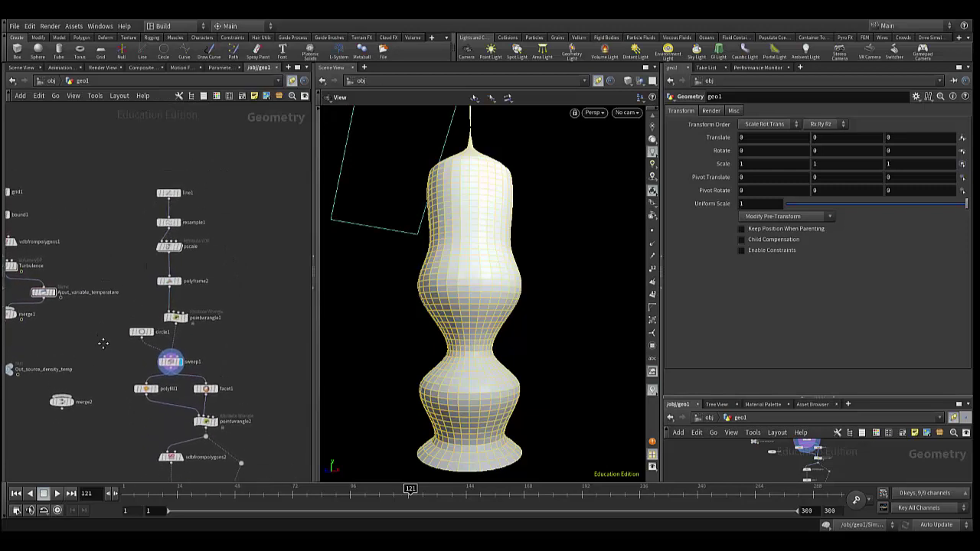